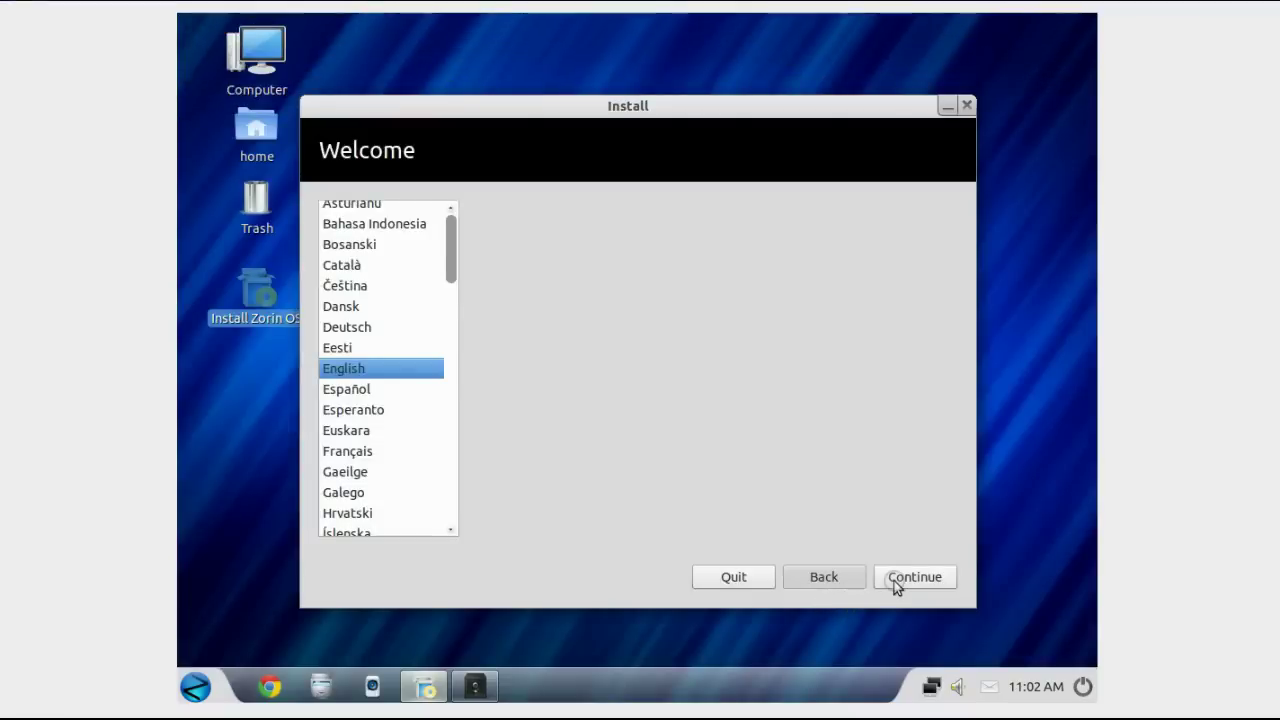
Step: Continue past the language and requirements pages, then erase the 8.6 GB disk and install Zorin
click(895, 578)
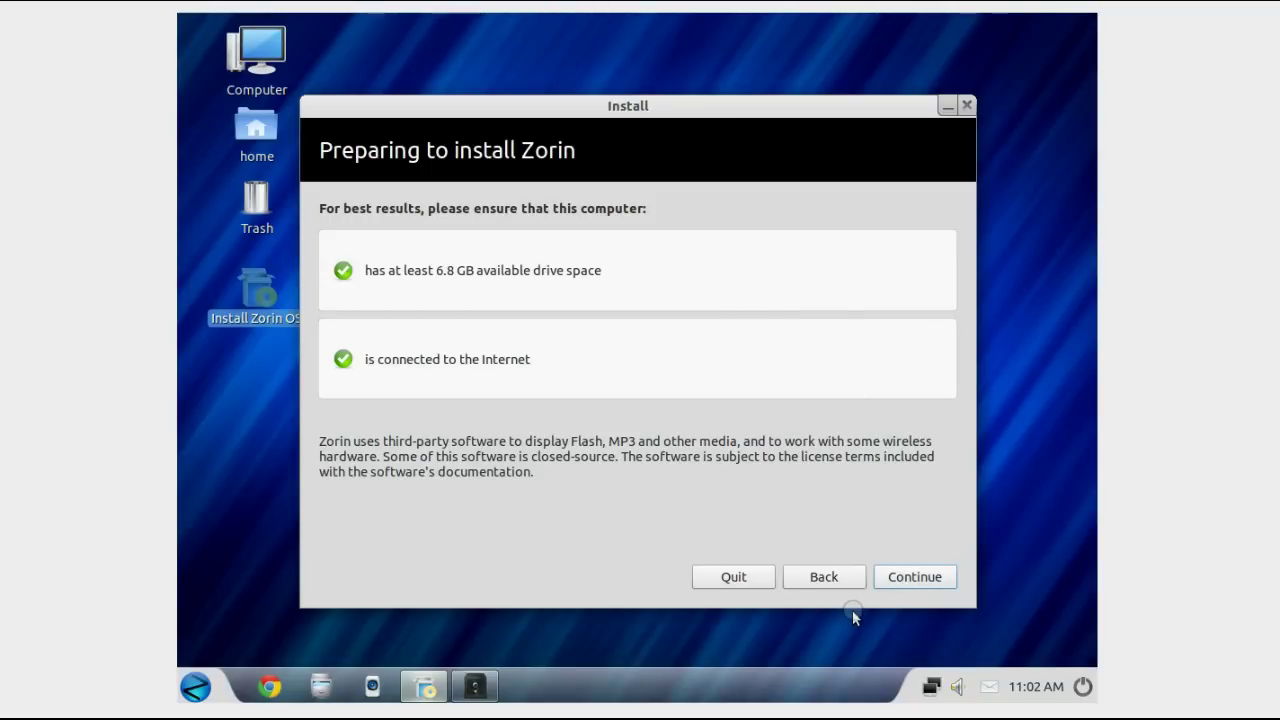
click(916, 579)
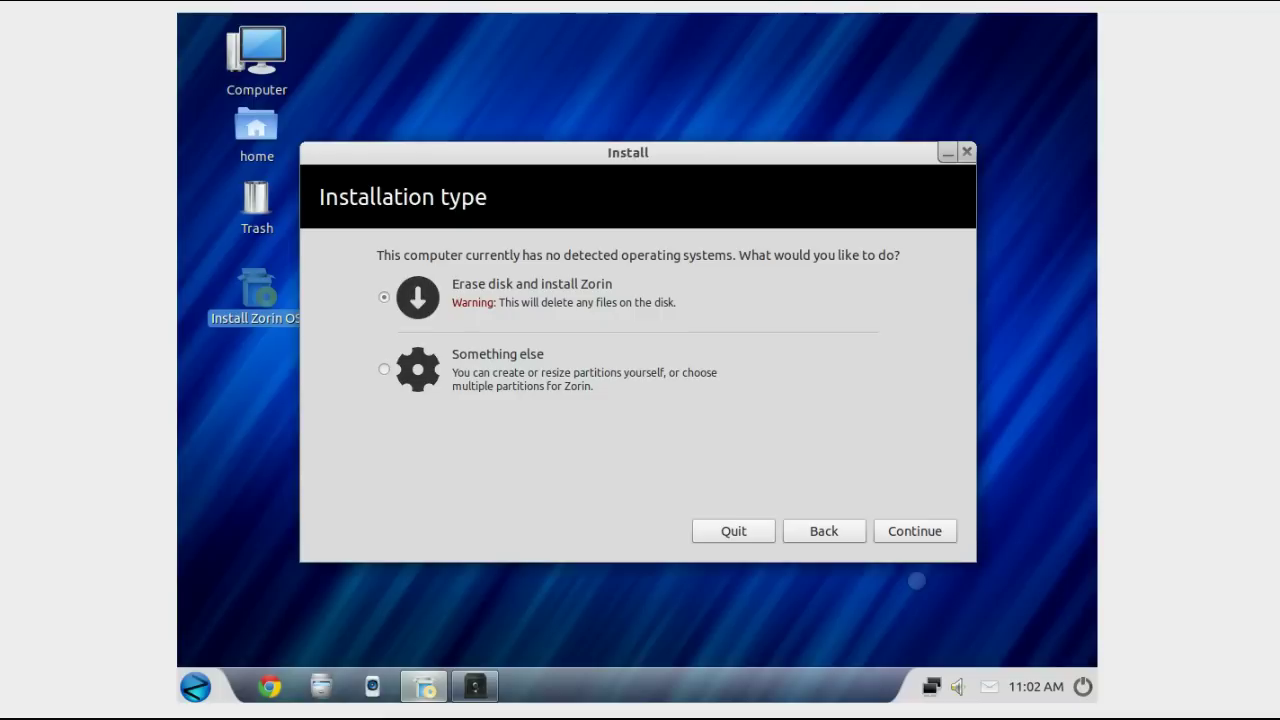
click(926, 531)
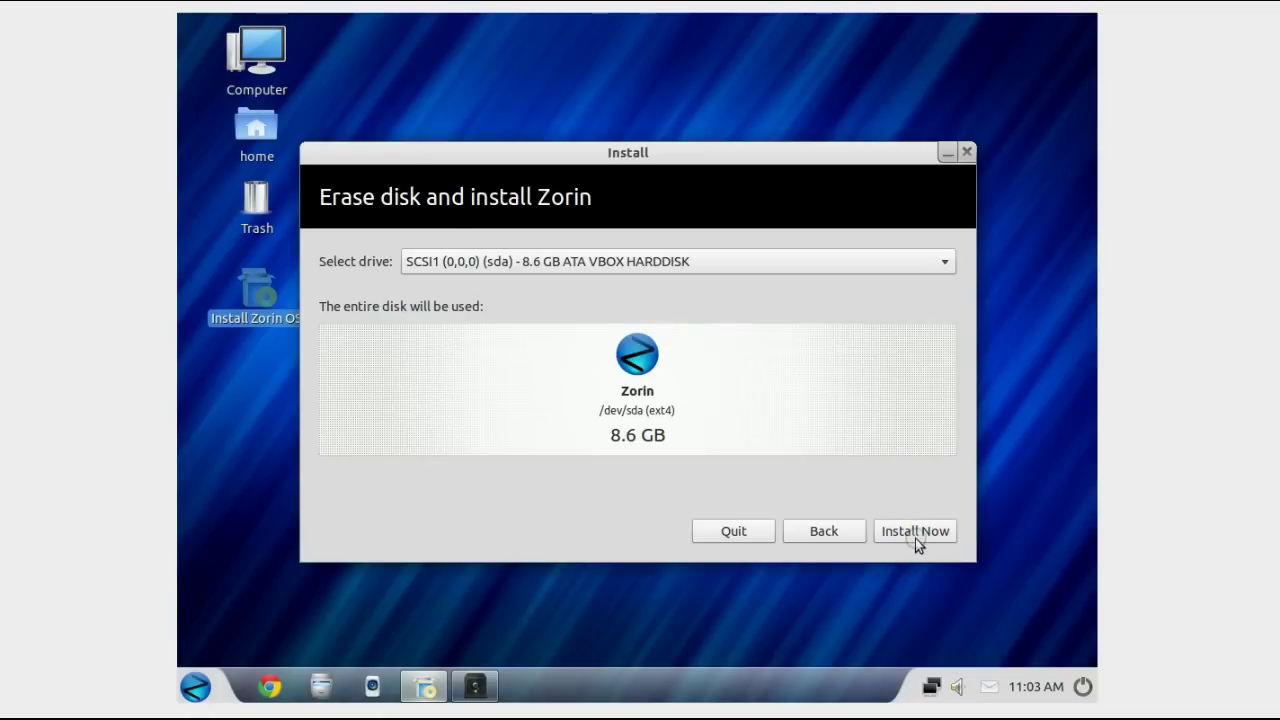
click(916, 535)
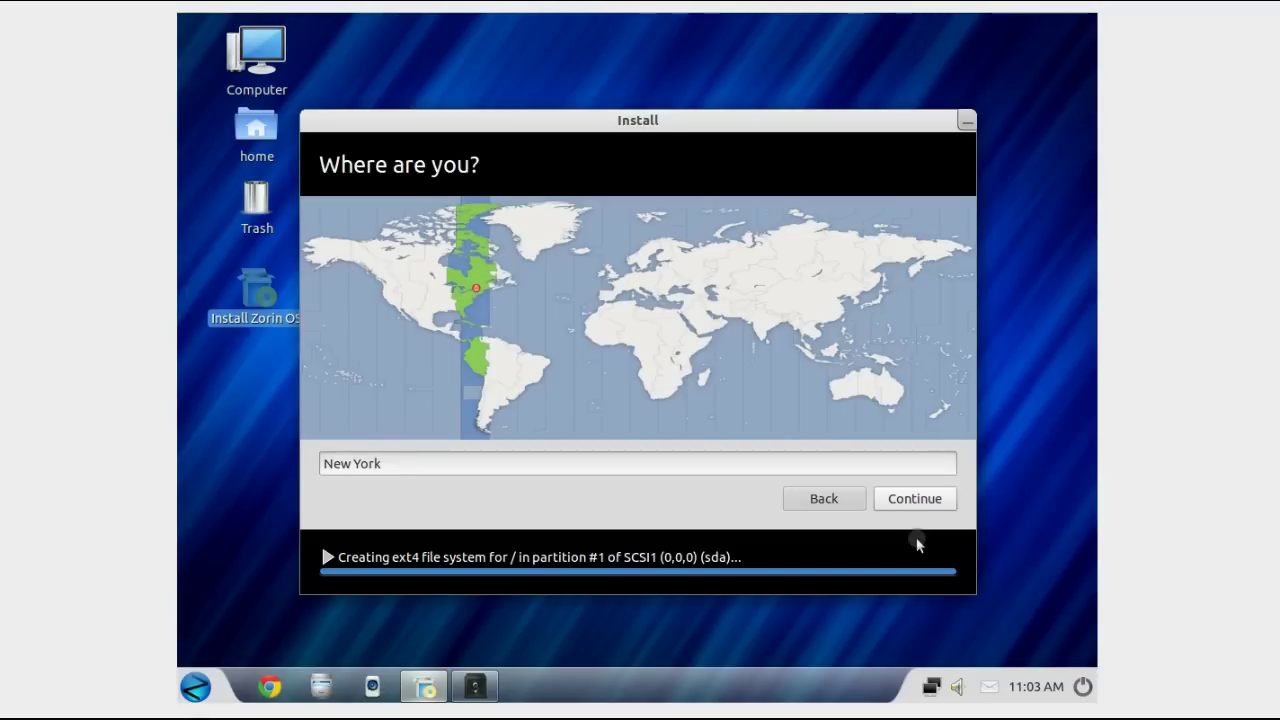
Step: Keep New York as the location and English (US) as the keyboard layout
click(917, 500)
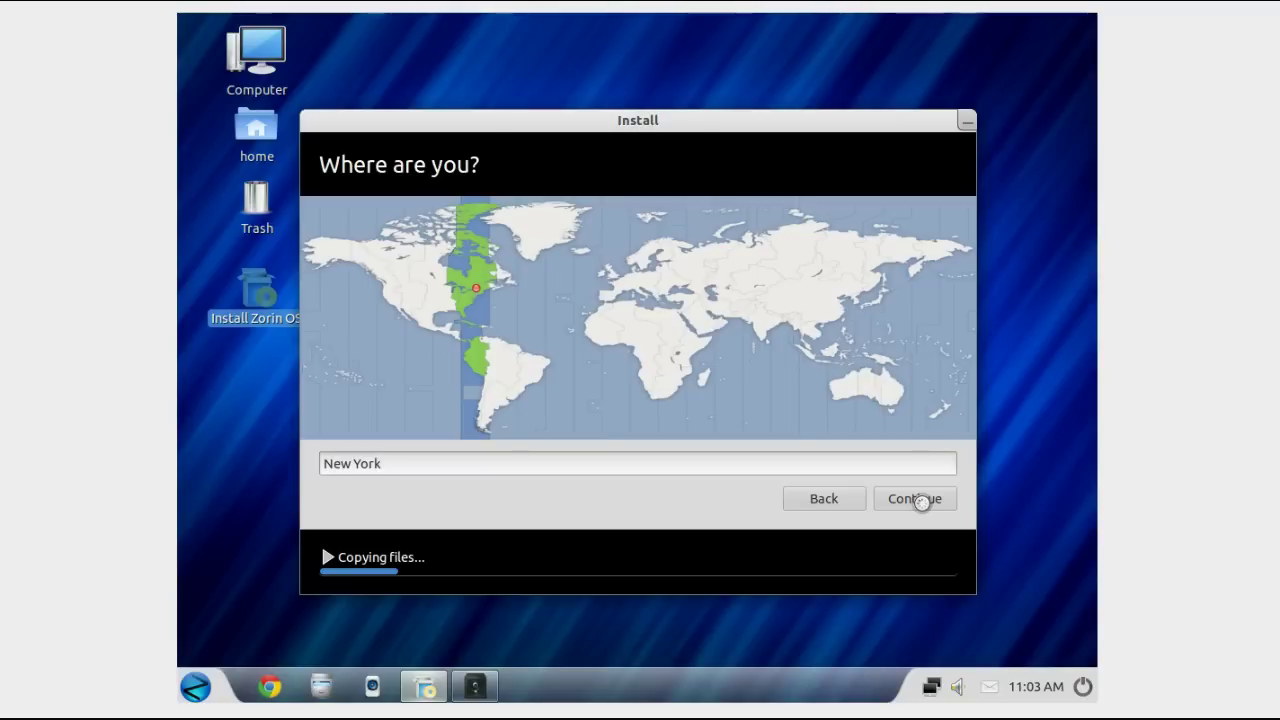
click(920, 504)
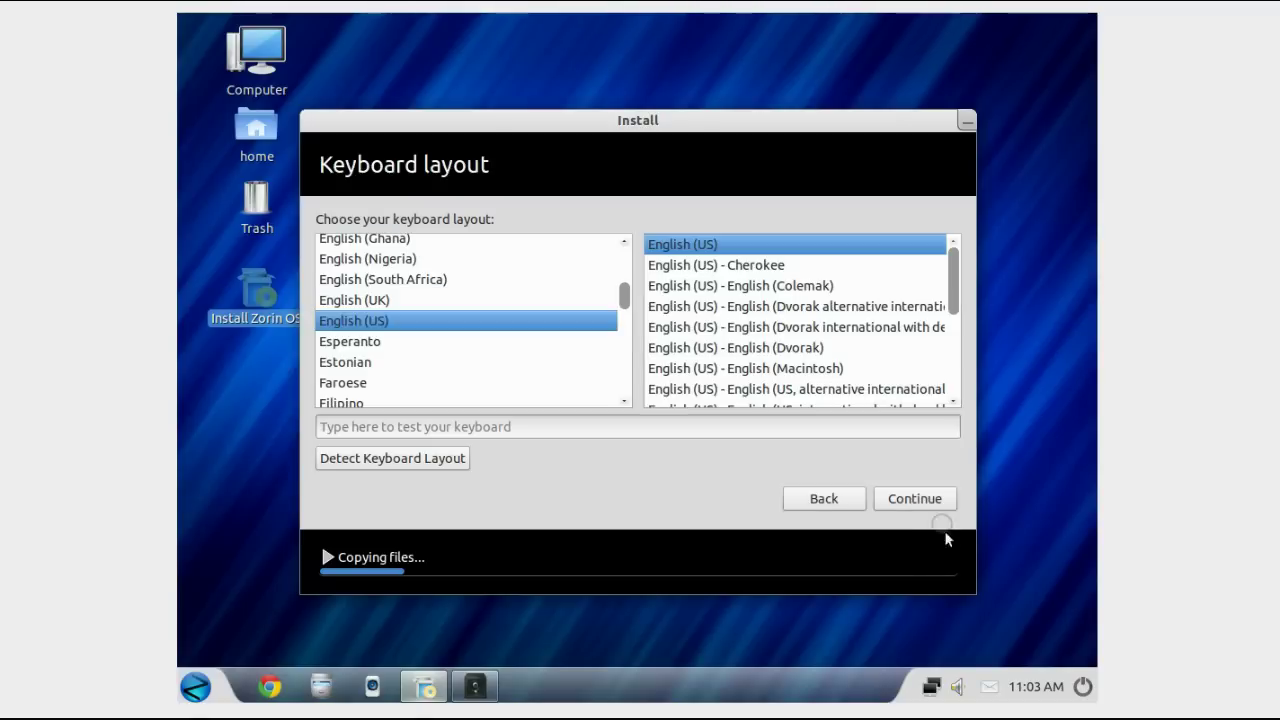
click(927, 494)
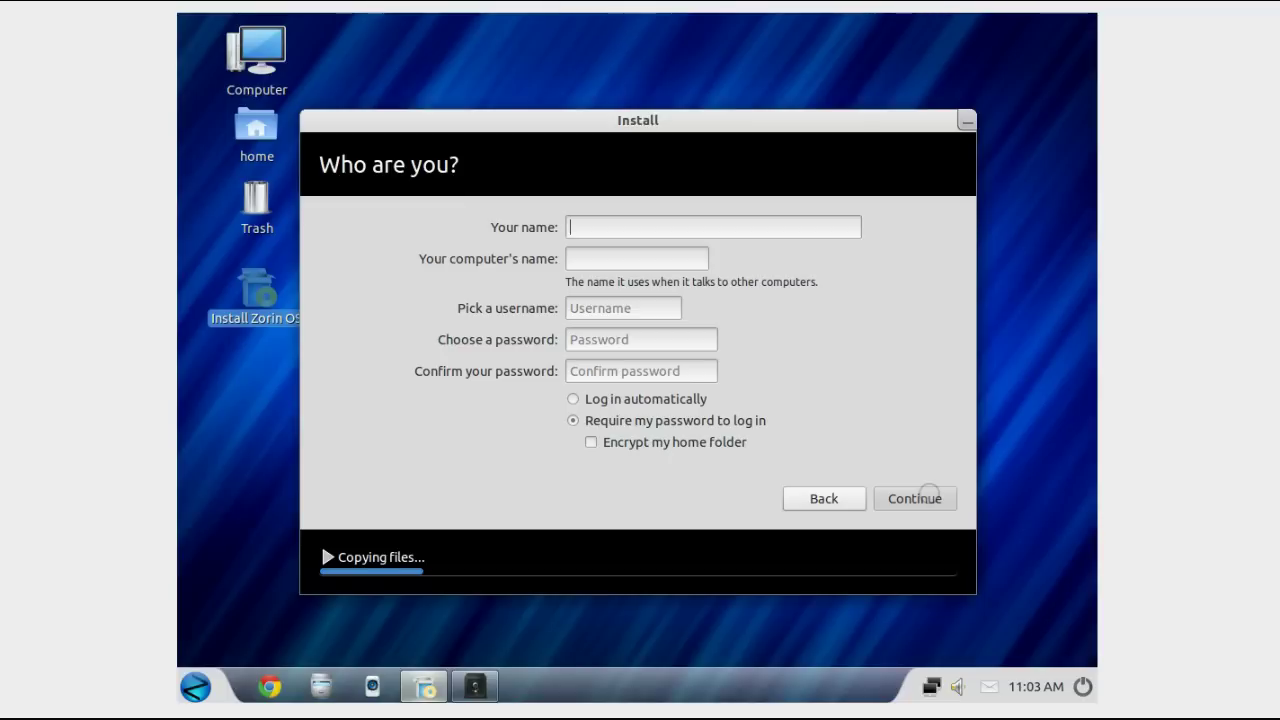
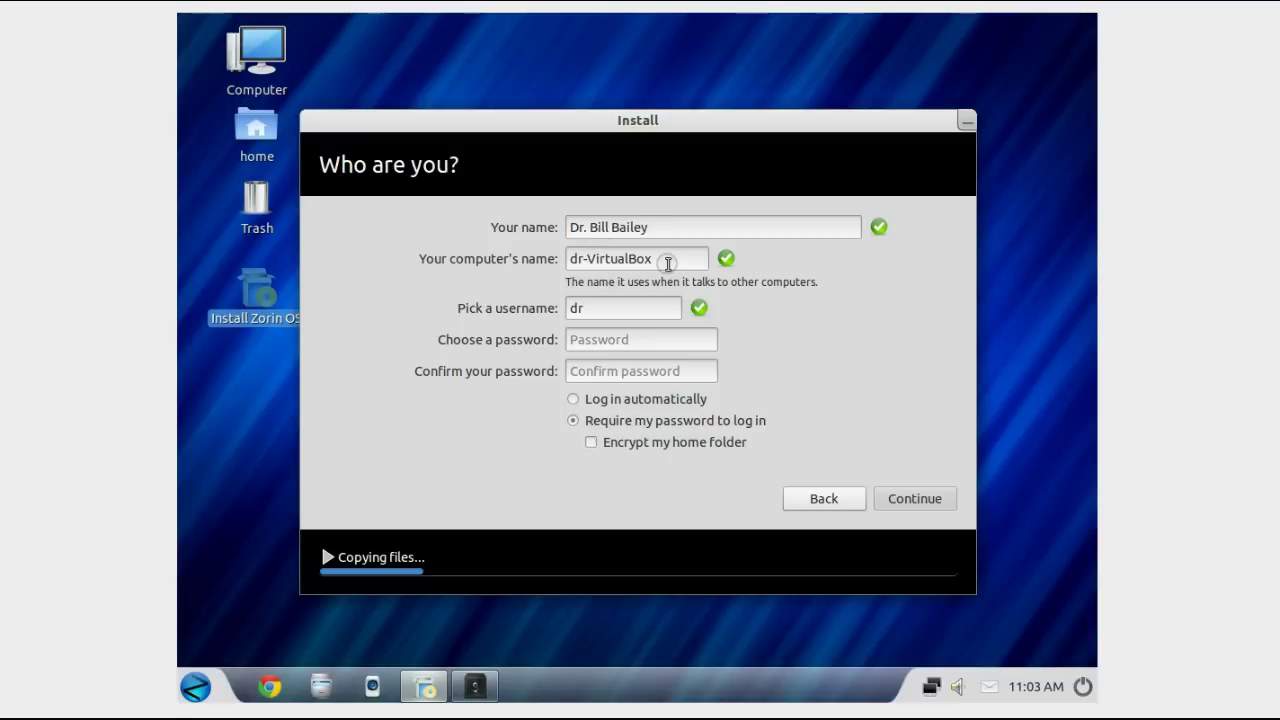
Step: Enter the user's full name and change the computer name to zorinos
drag(666, 259, 488, 260)
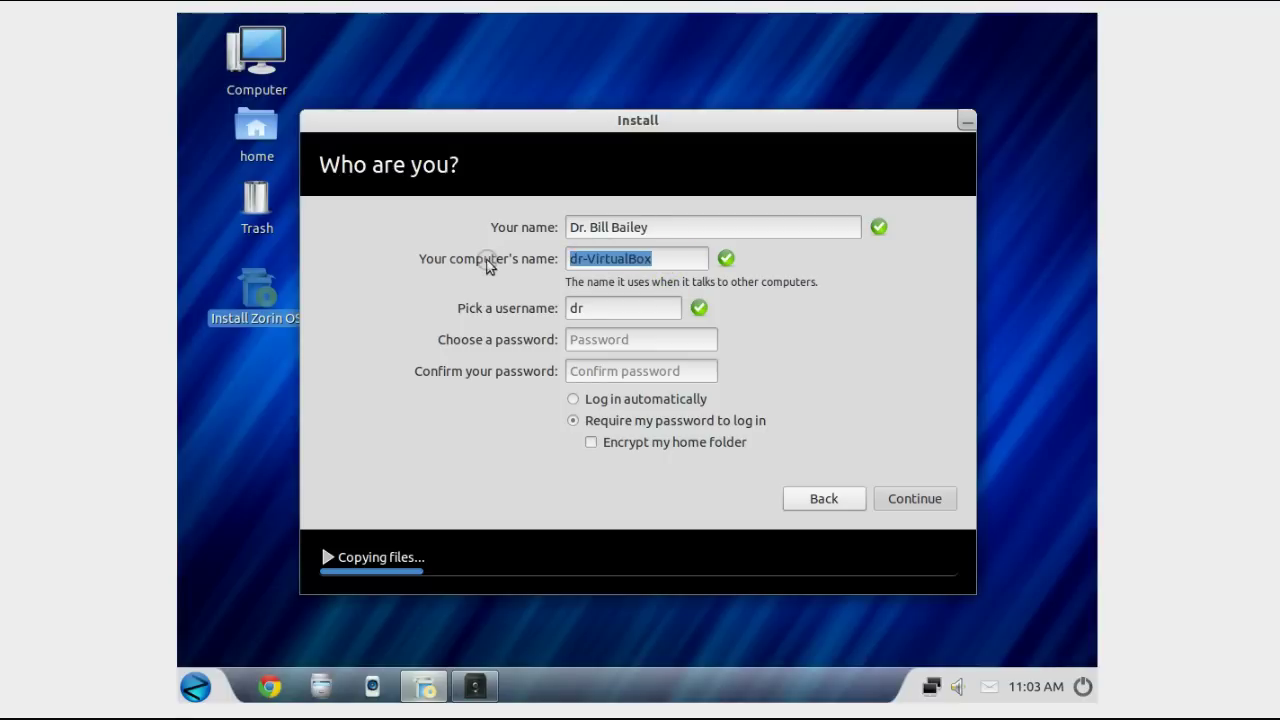
text(zon)
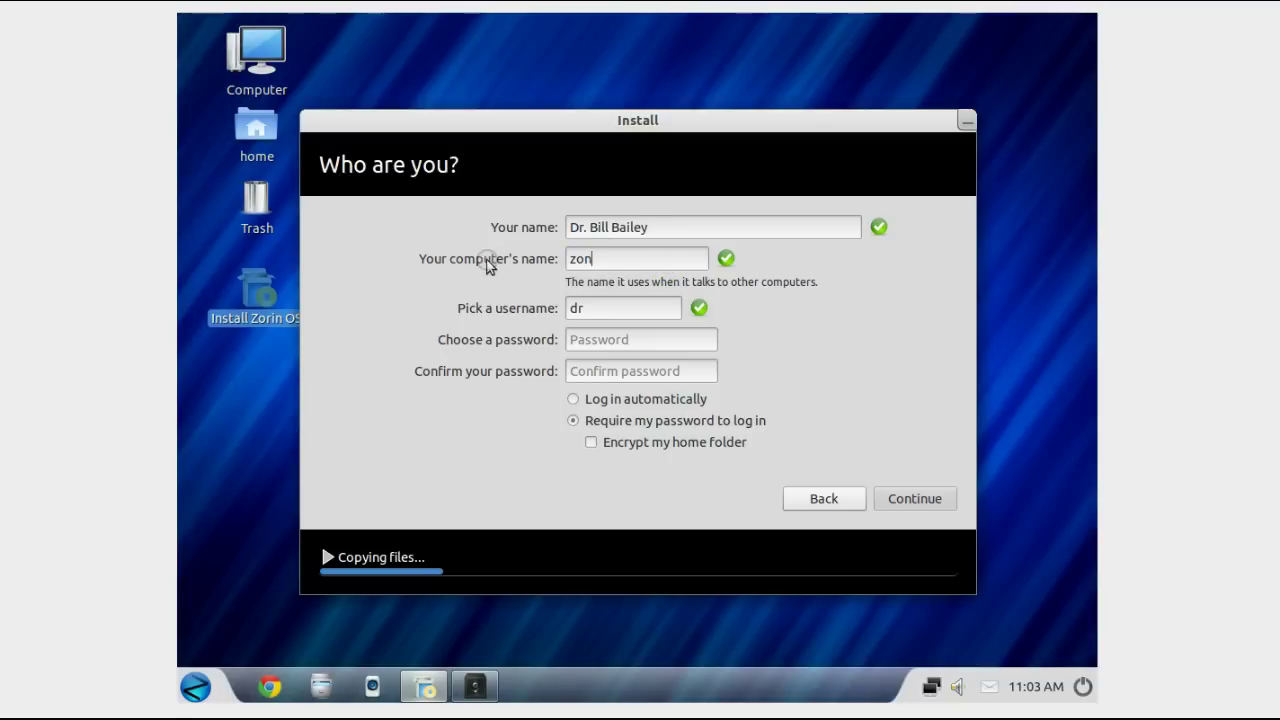
key(BackSpace)
text(rinos)
Step: Set the username, enter and confirm the account password, and continue installing
click(590, 309)
text(bill)
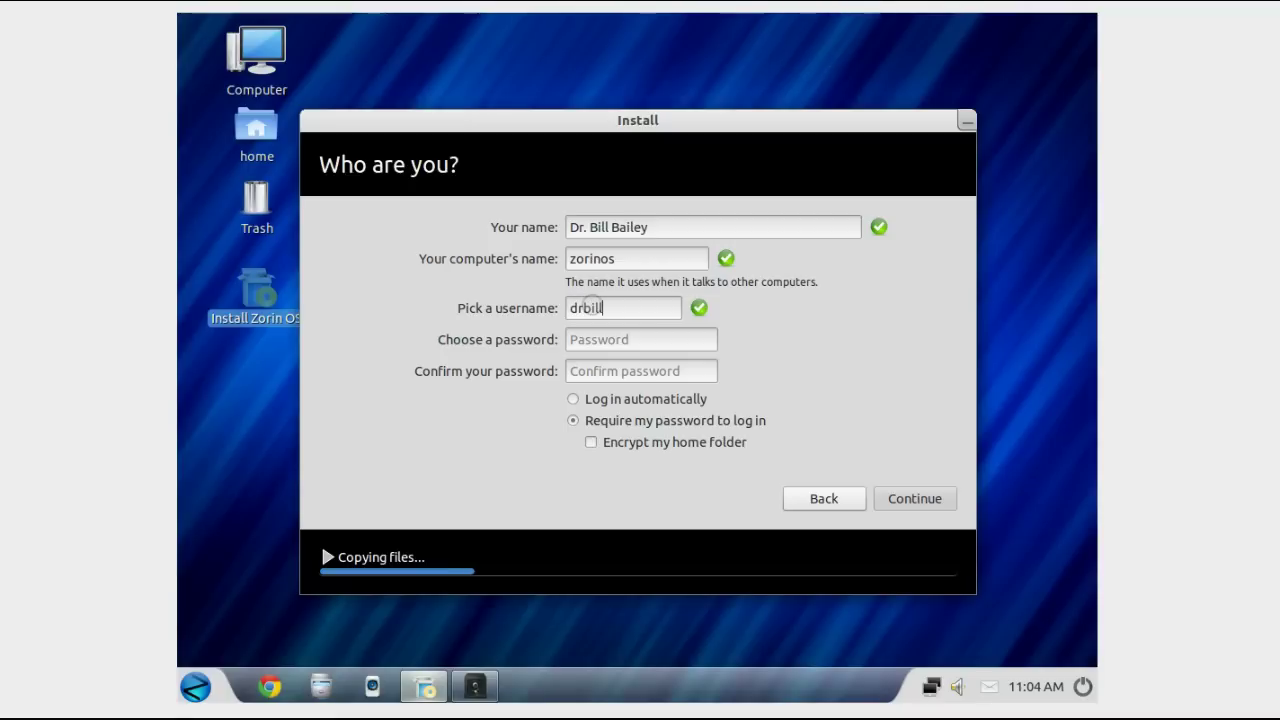
click(626, 340)
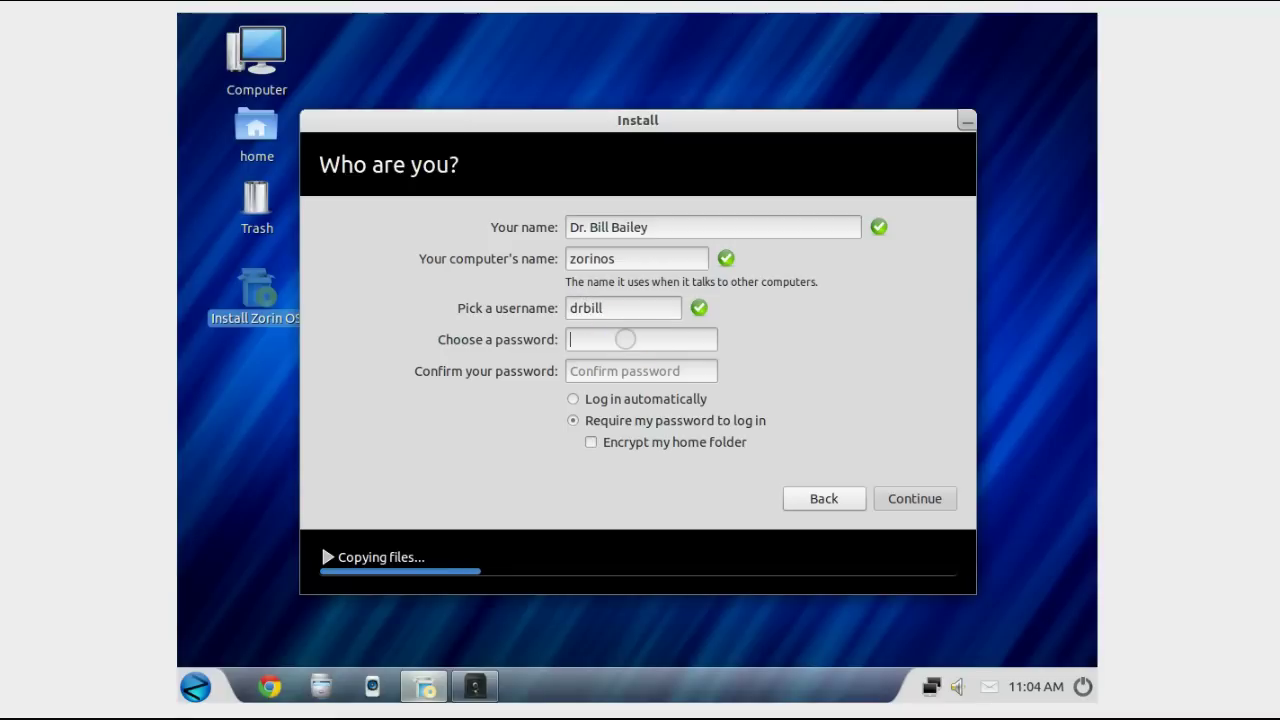
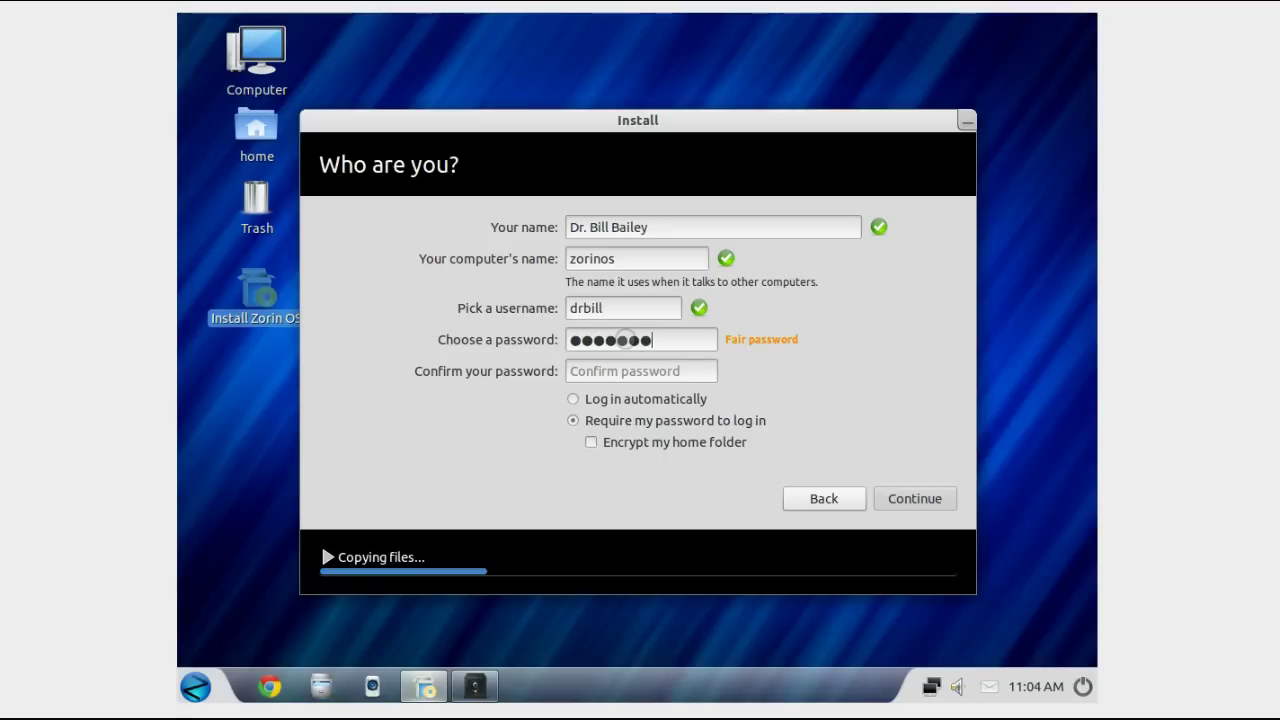
click(644, 371)
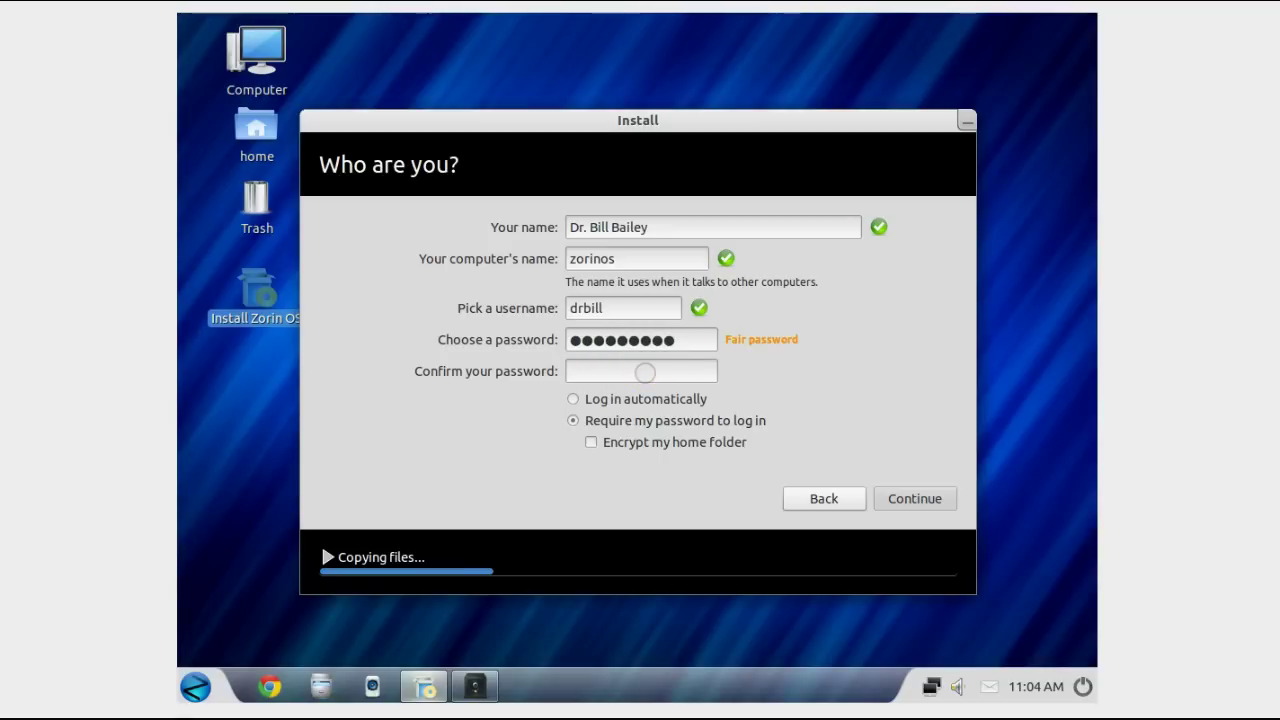
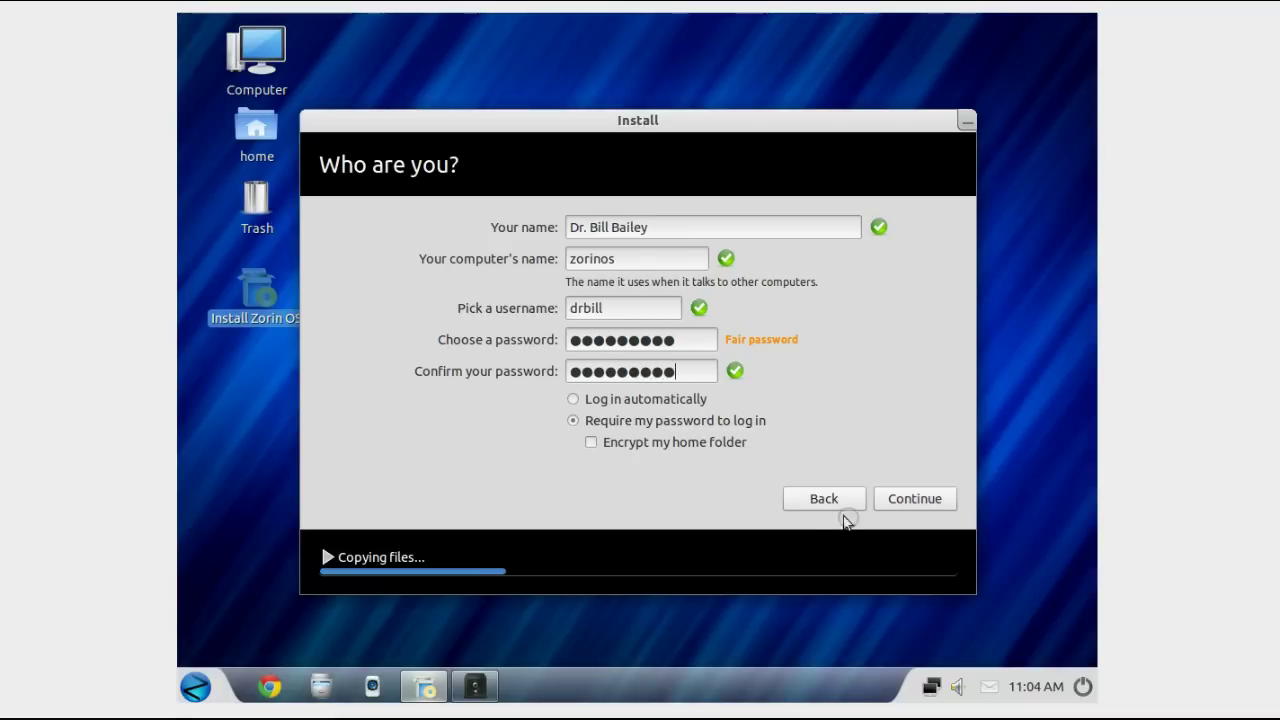
click(891, 505)
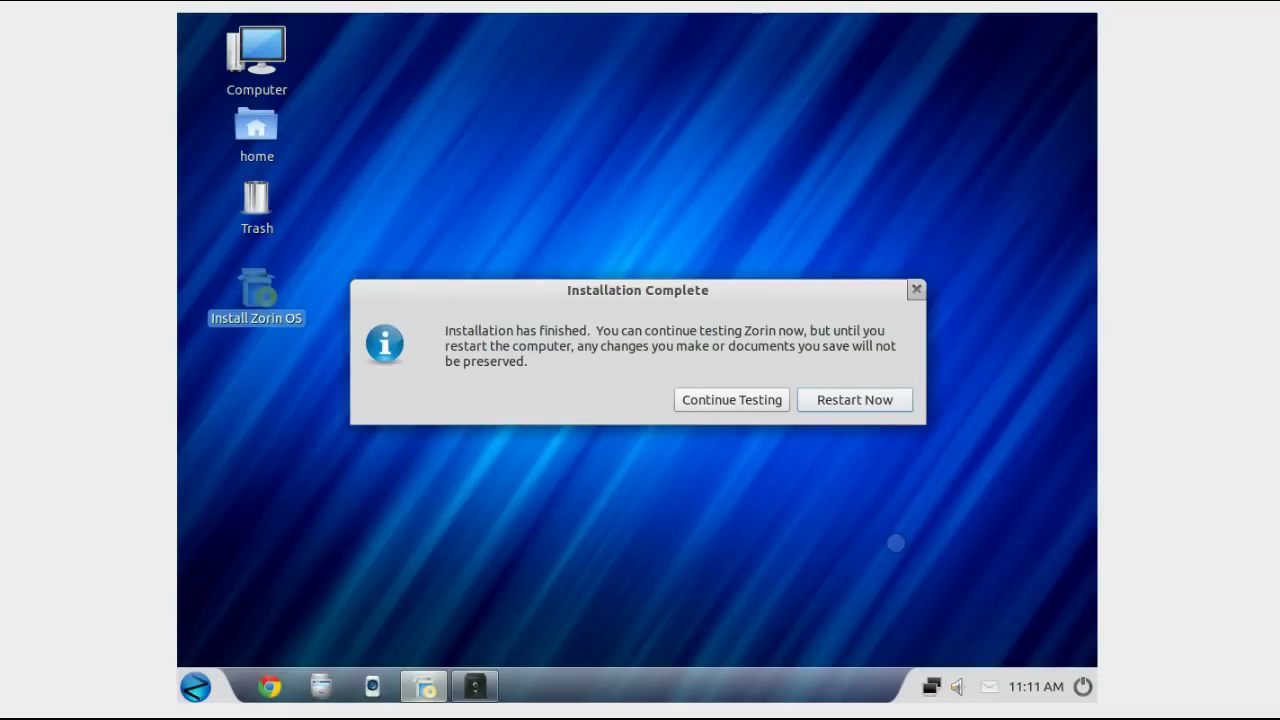
Step: Restart into the newly installed Zorin OS once installation completes
click(843, 403)
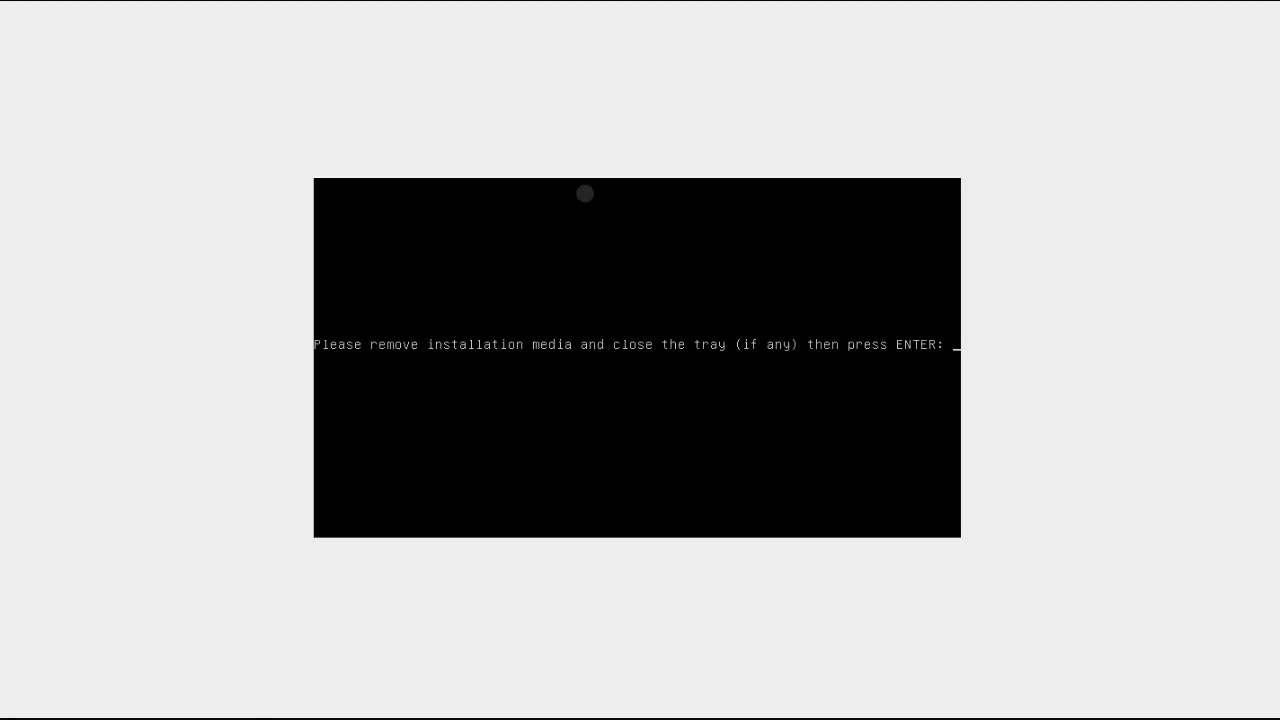
Step: Confirm the installation media is removed so the machine reboots
key(Return)
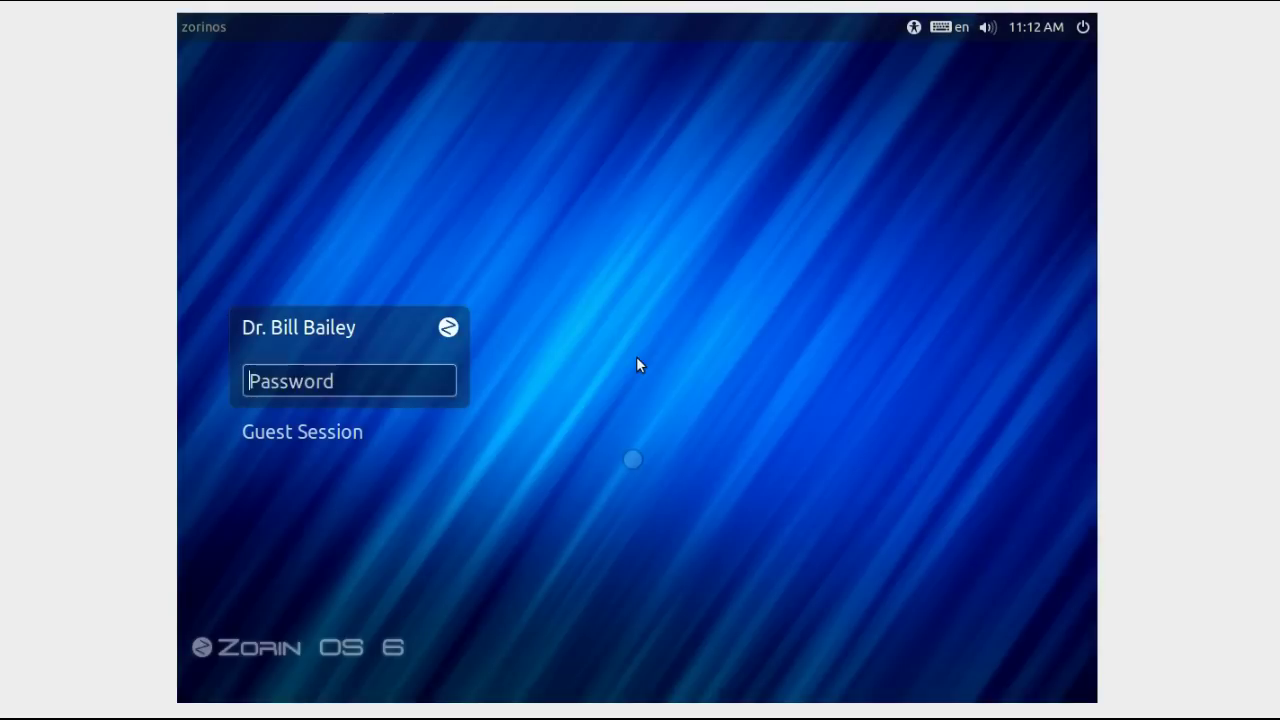
Step: Log in to the new account with its password
text(••••)
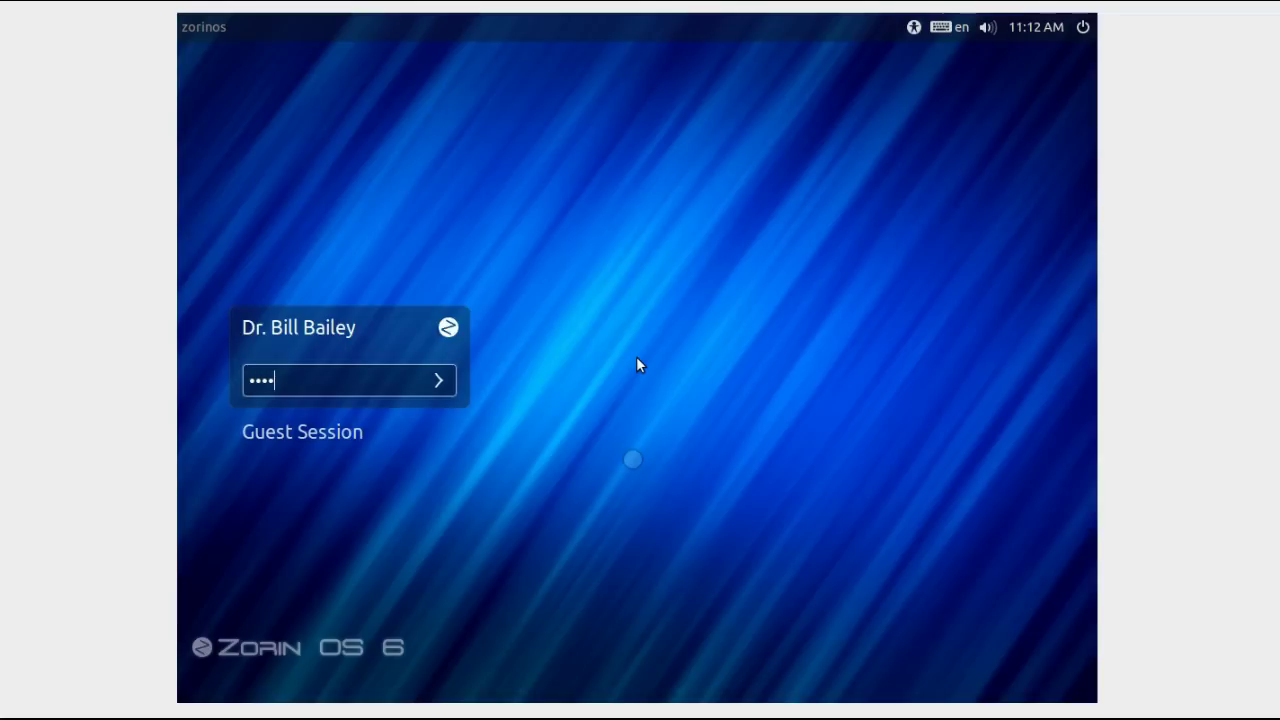
text(•••••)
key(Return)
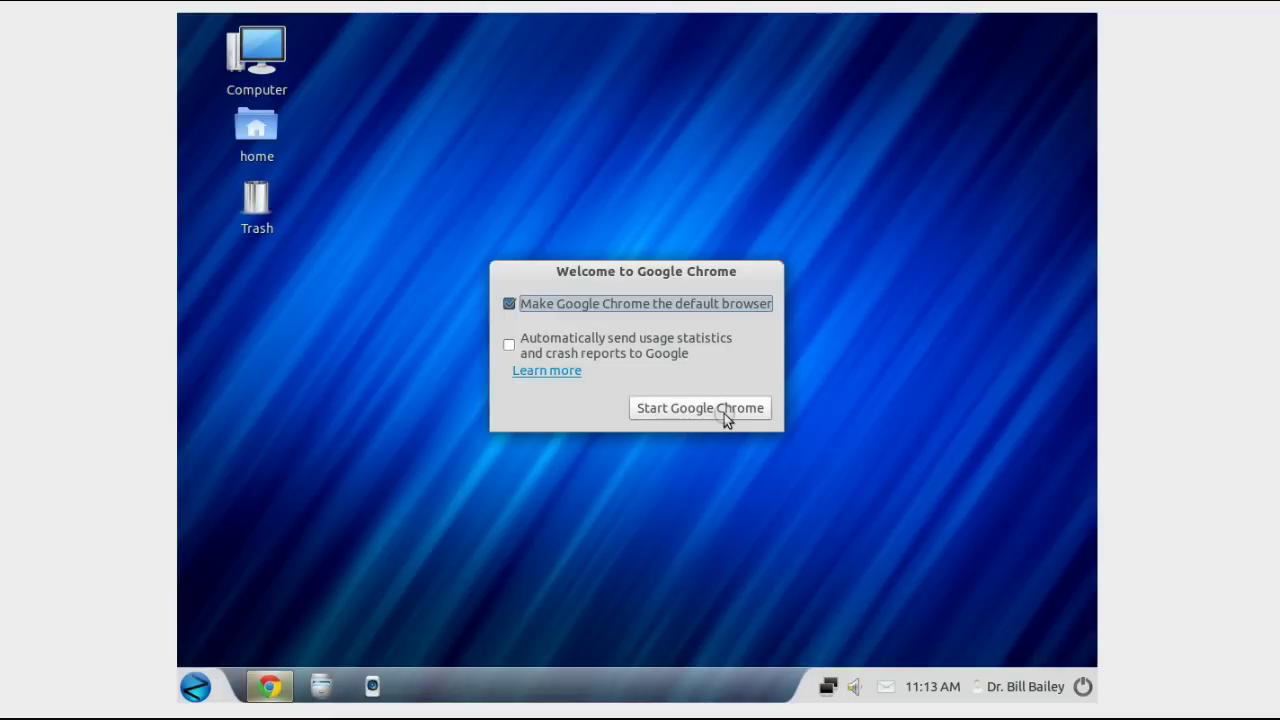
Step: Start Chrome, view its Getting Started page, then close the browser
click(724, 414)
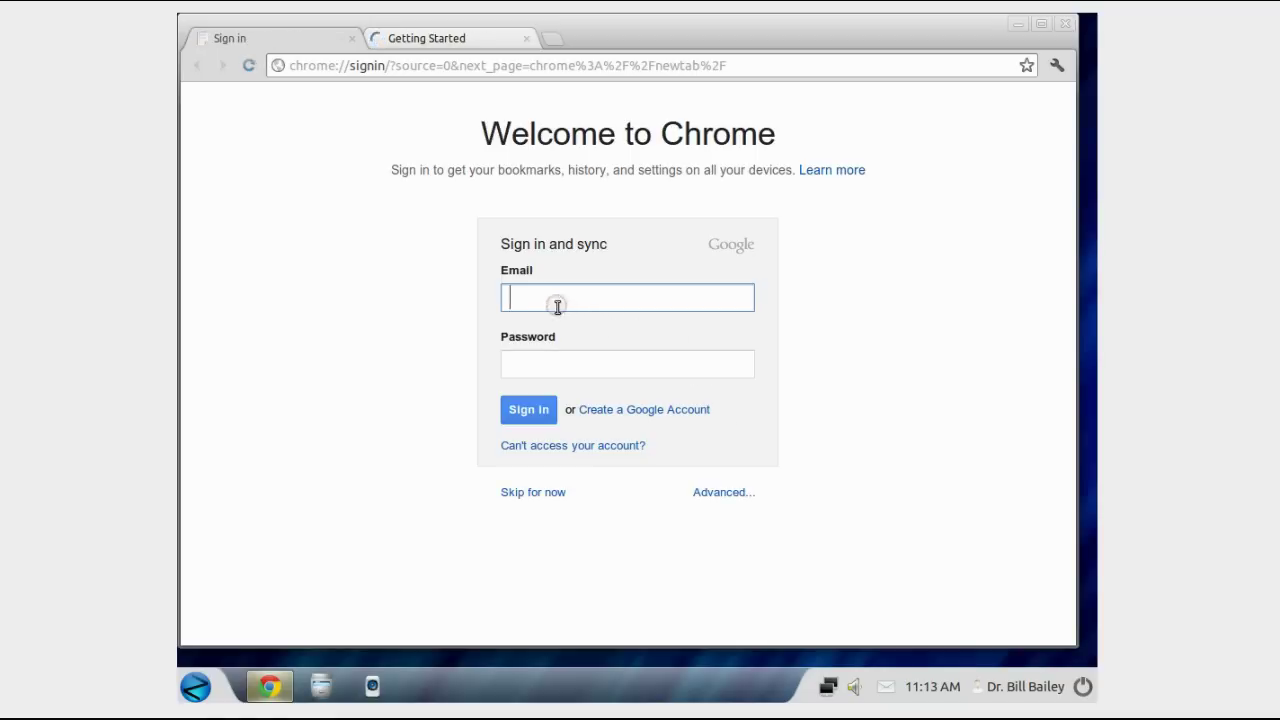
click(490, 38)
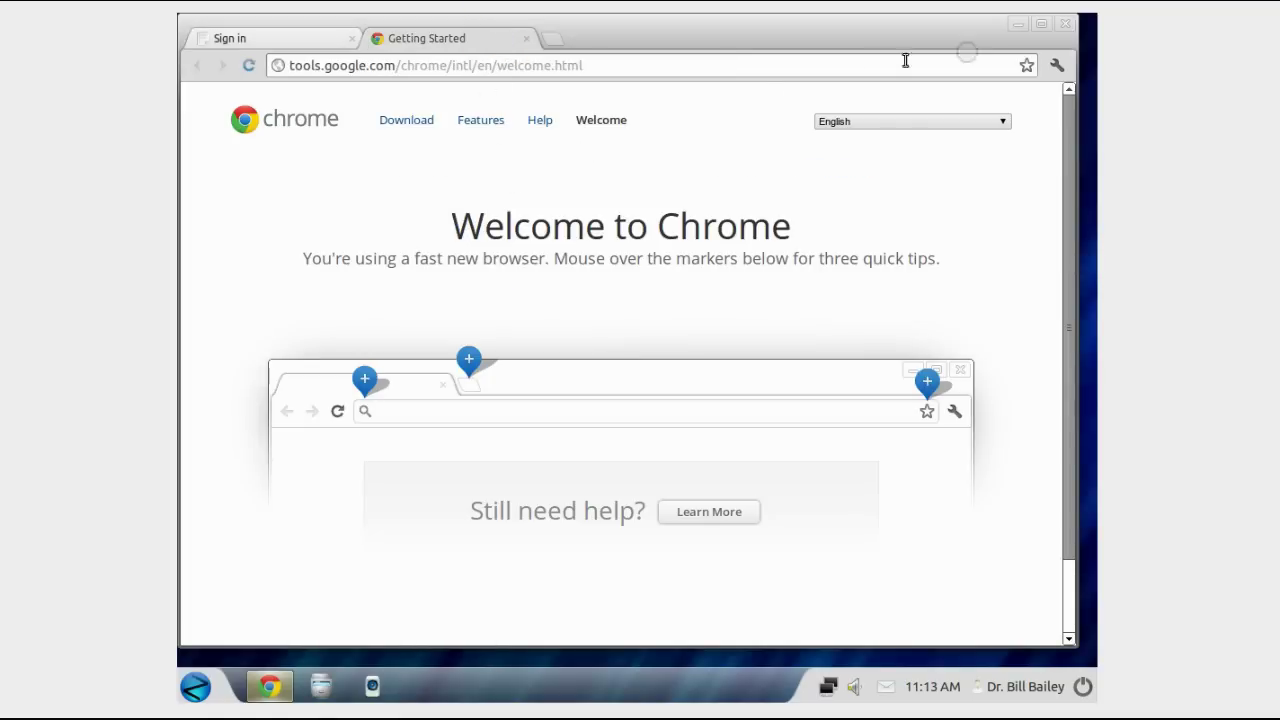
click(1047, 34)
click(1063, 29)
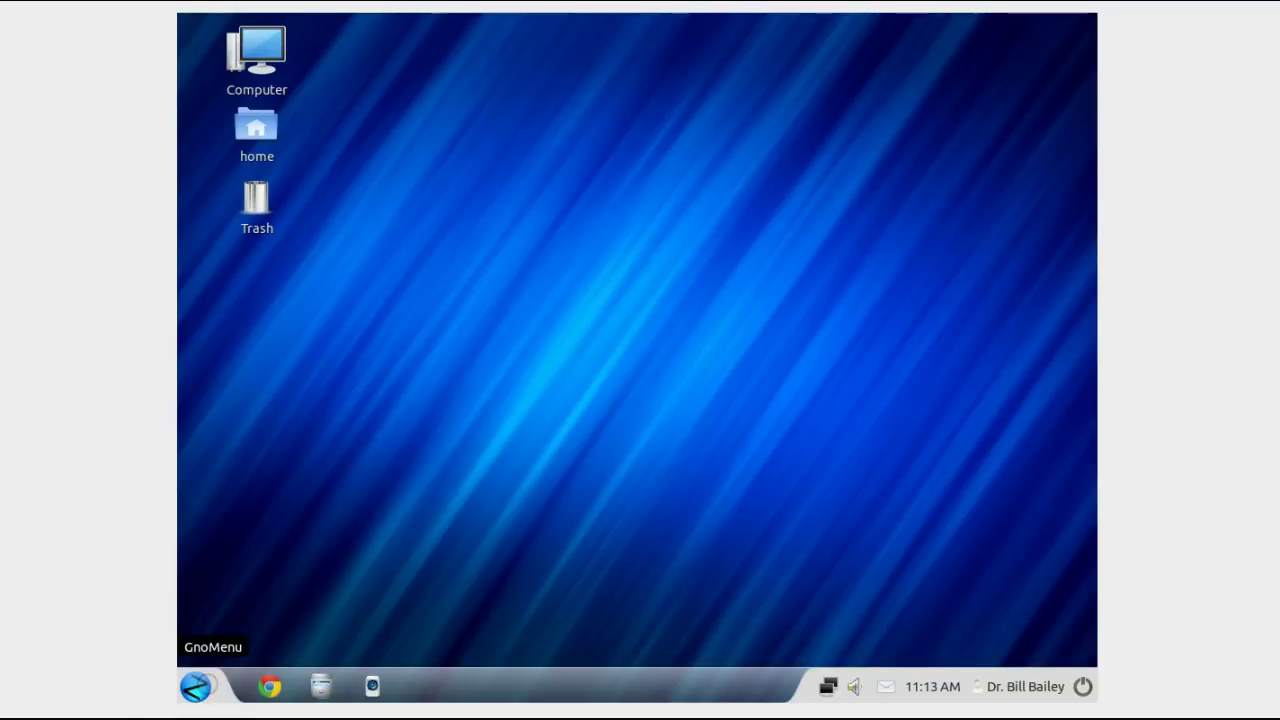
Step: Launch Zorin Look Changer from System Tools in the main menu
click(198, 686)
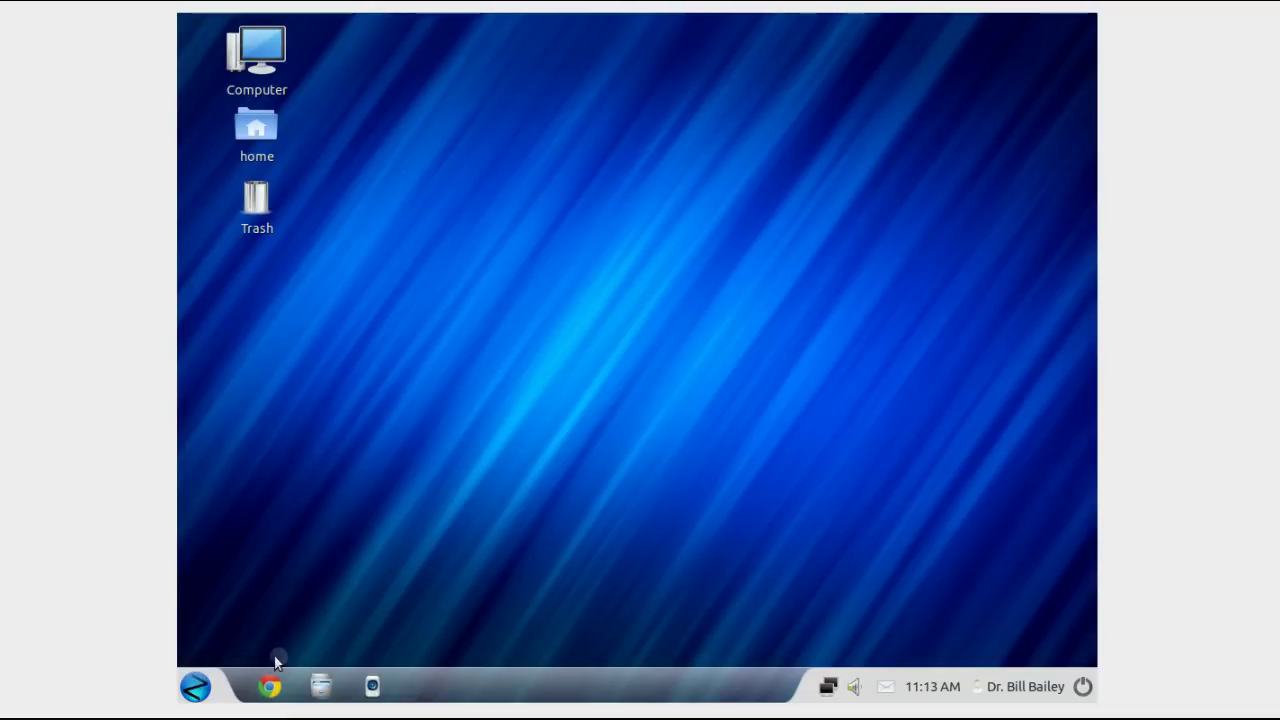
click(197, 688)
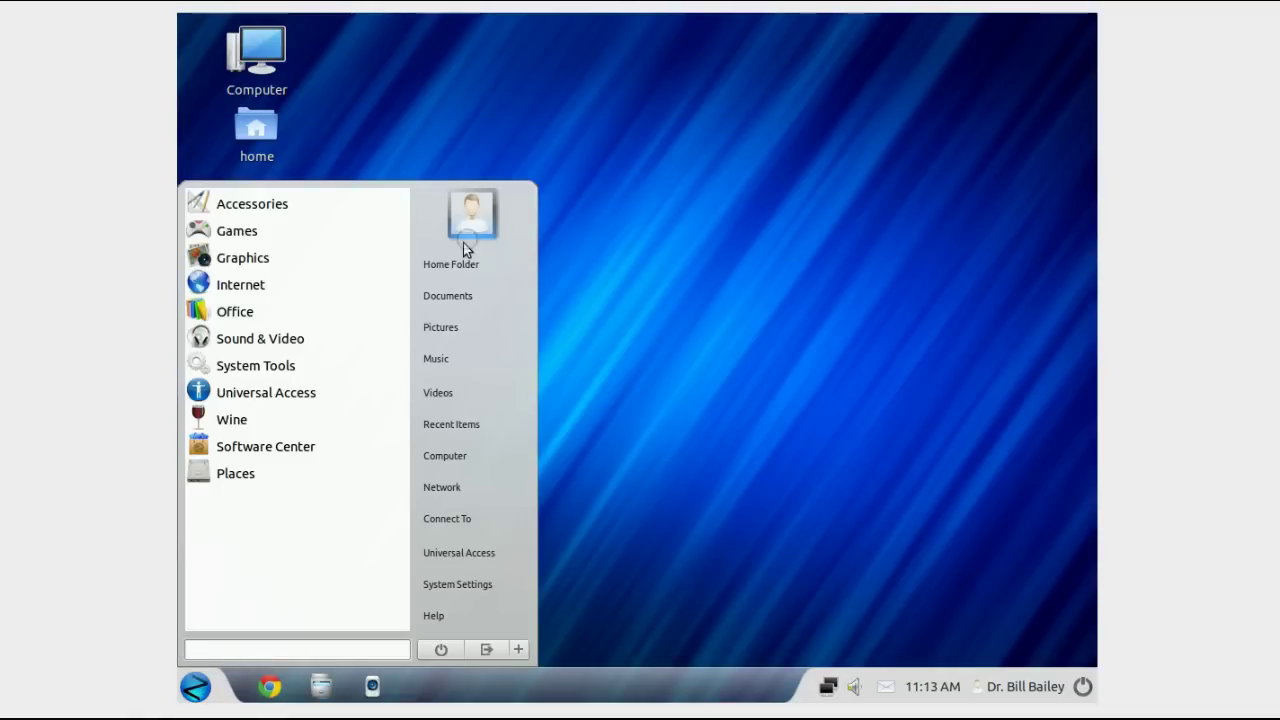
click(277, 365)
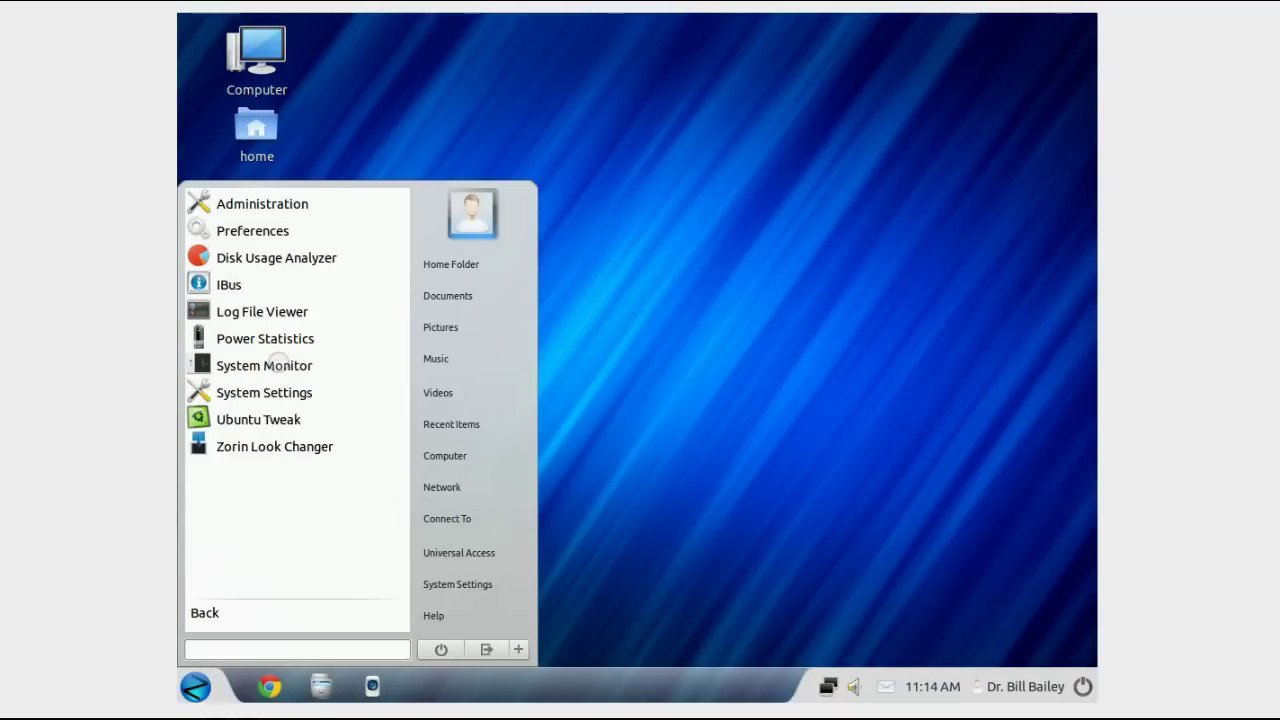
click(280, 446)
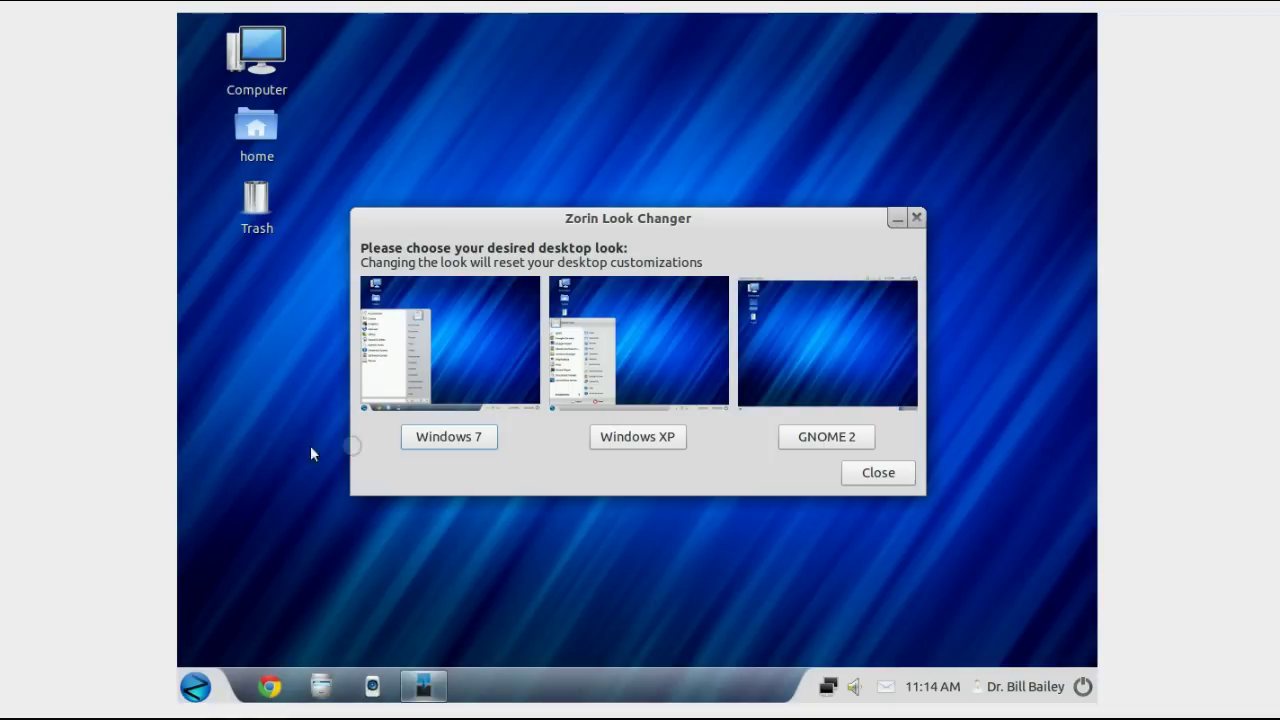
Step: Try the Windows XP look, then apply Windows 7 and close the look changer
click(625, 440)
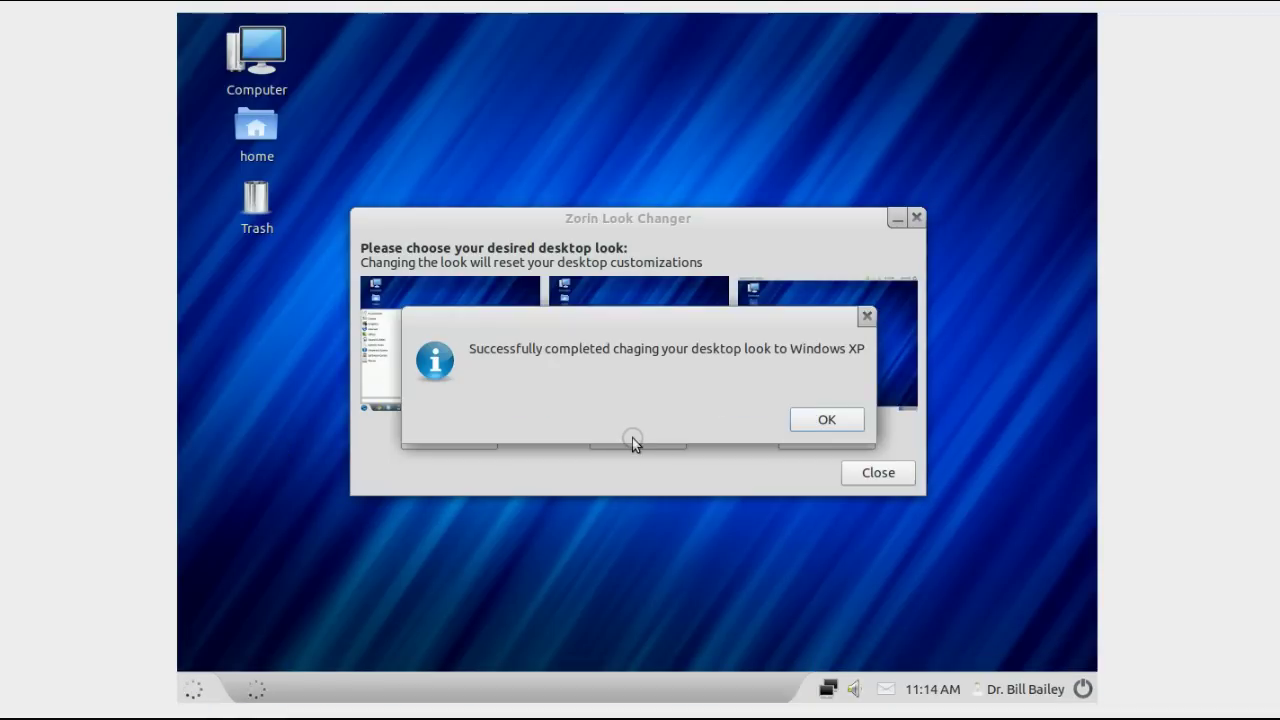
click(826, 422)
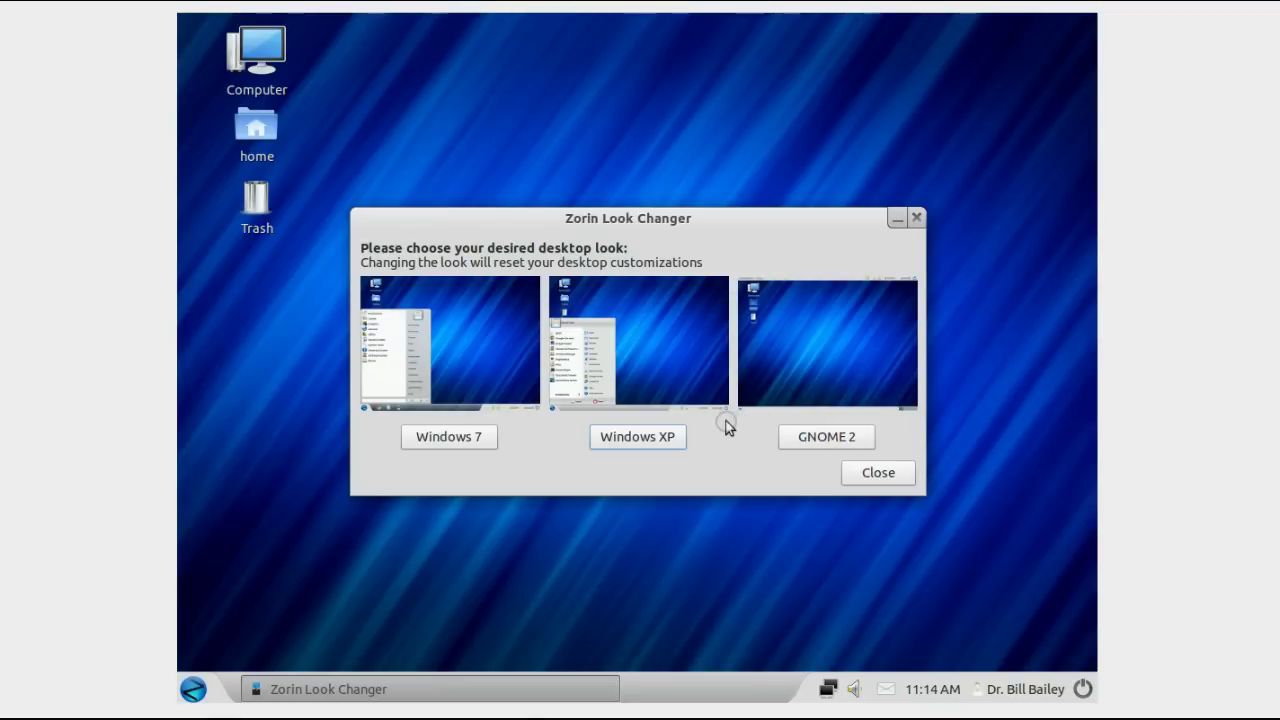
click(455, 436)
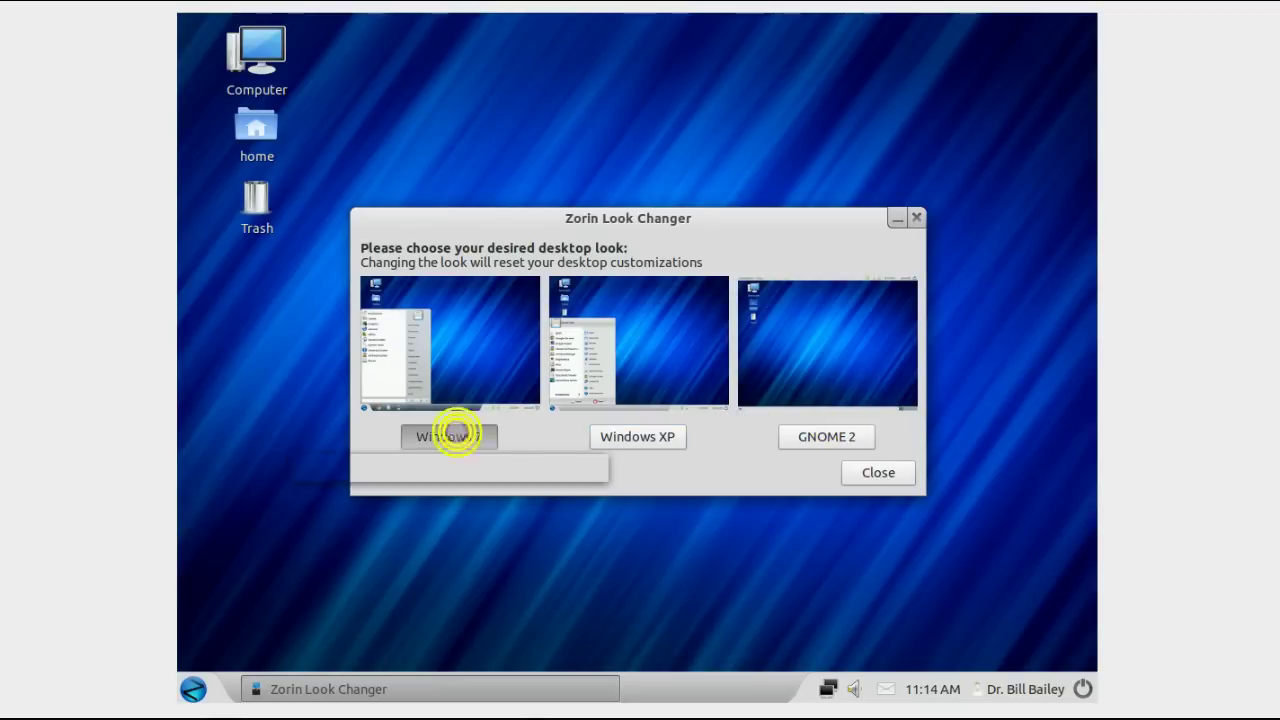
click(811, 417)
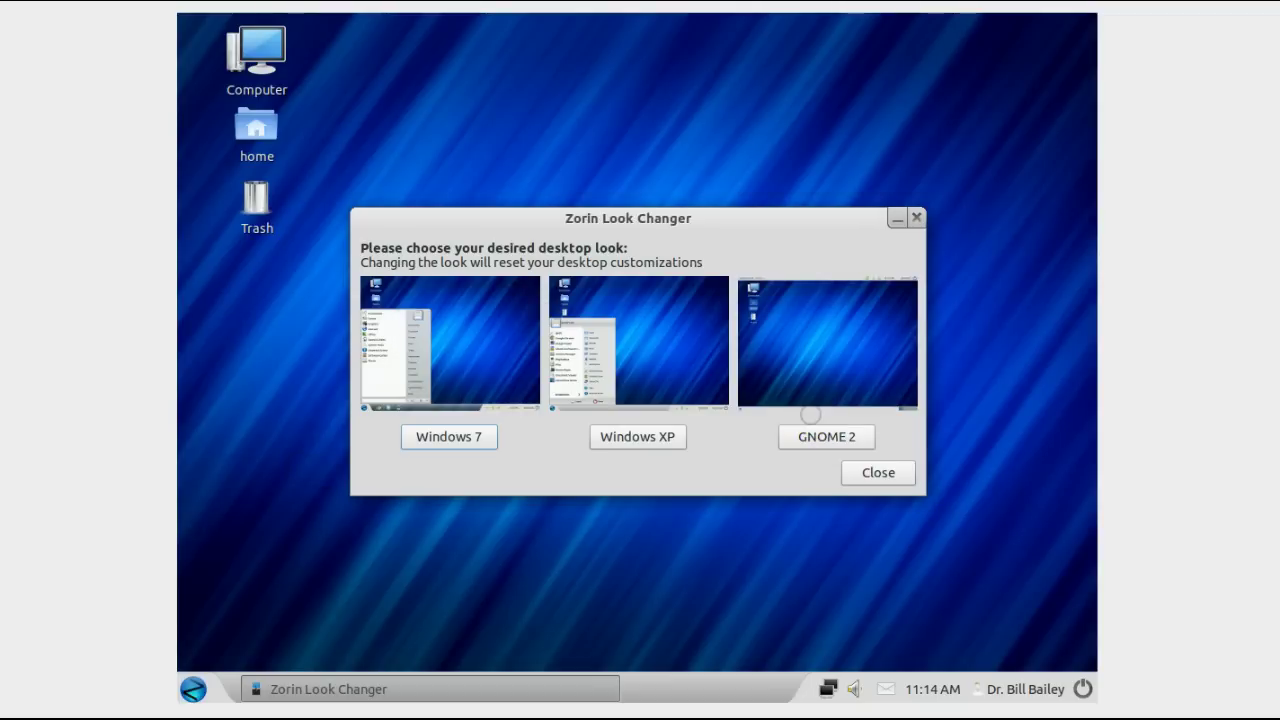
click(880, 478)
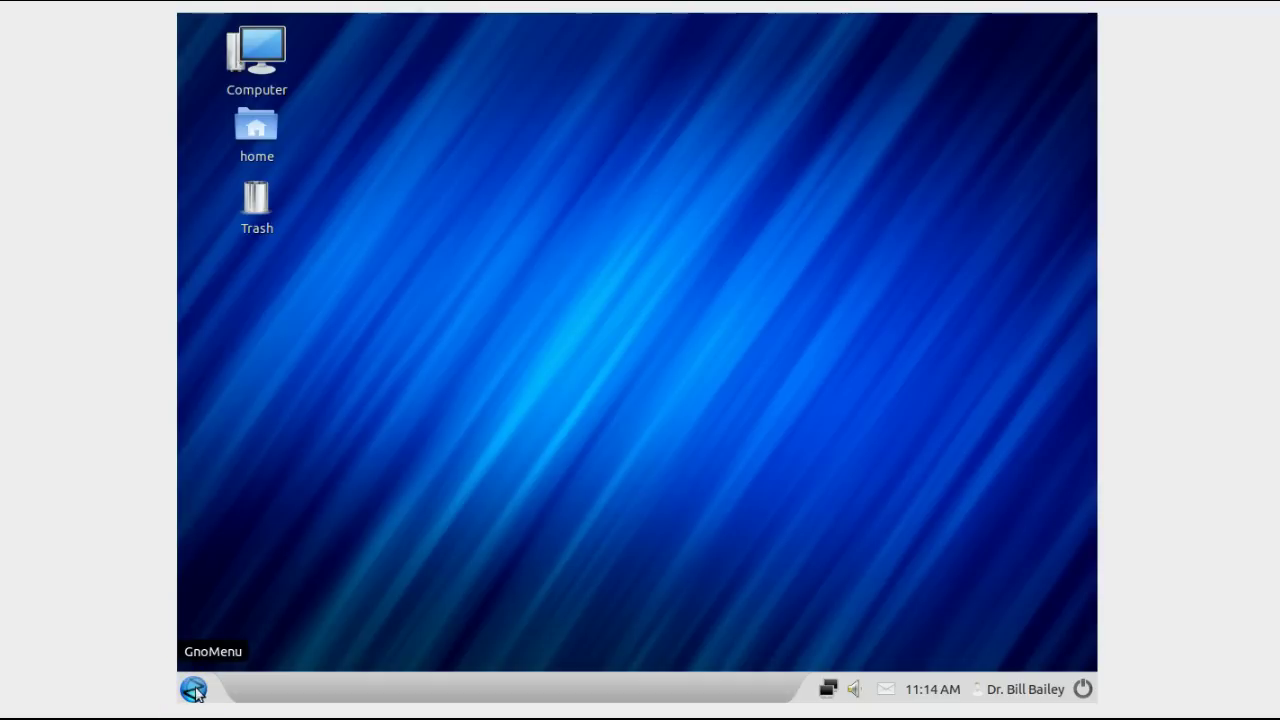
Step: Browse All Applications through Games, Graphics and Internet to Office and launch LibreOffice Calc
click(193, 689)
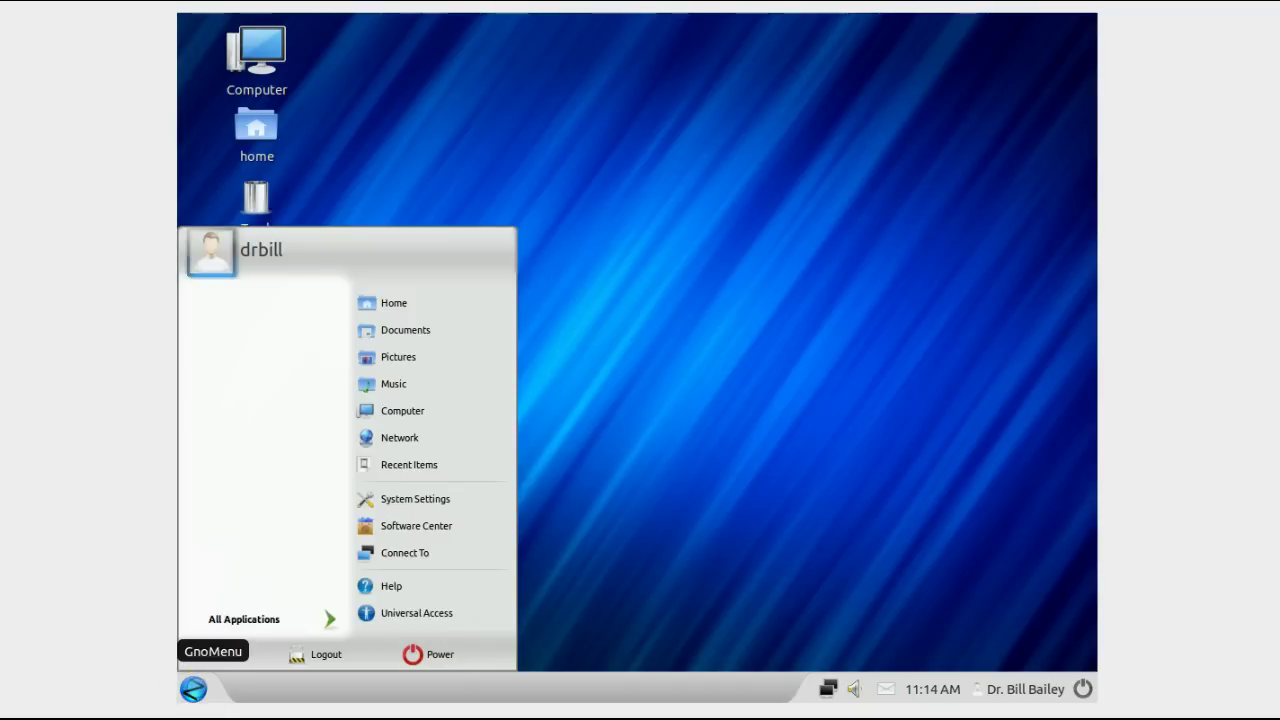
click(392, 497)
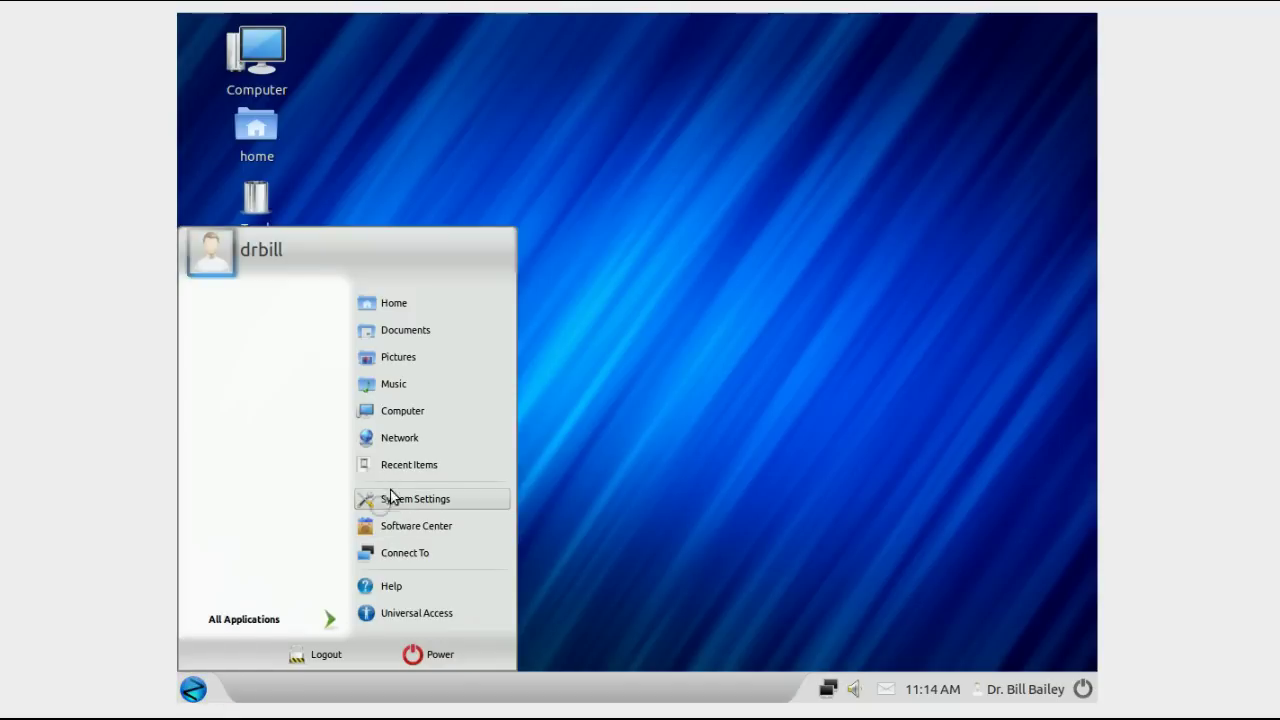
click(283, 619)
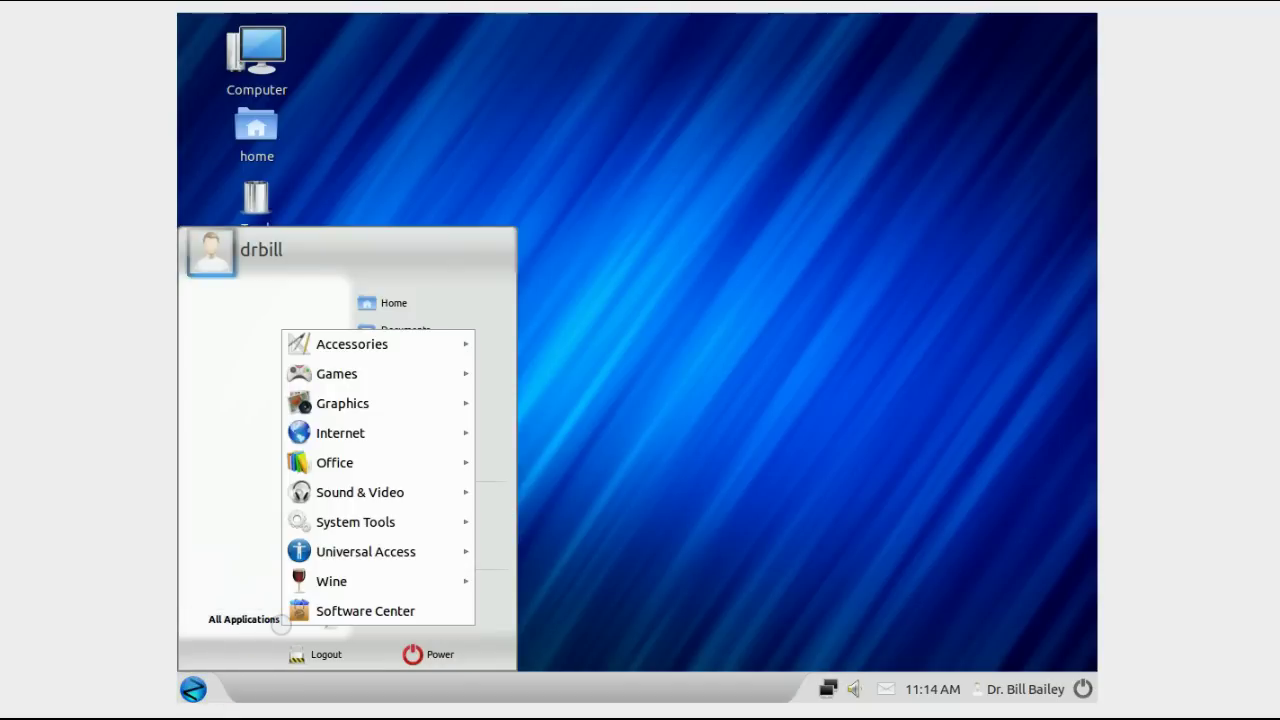
mouse_move(396, 373)
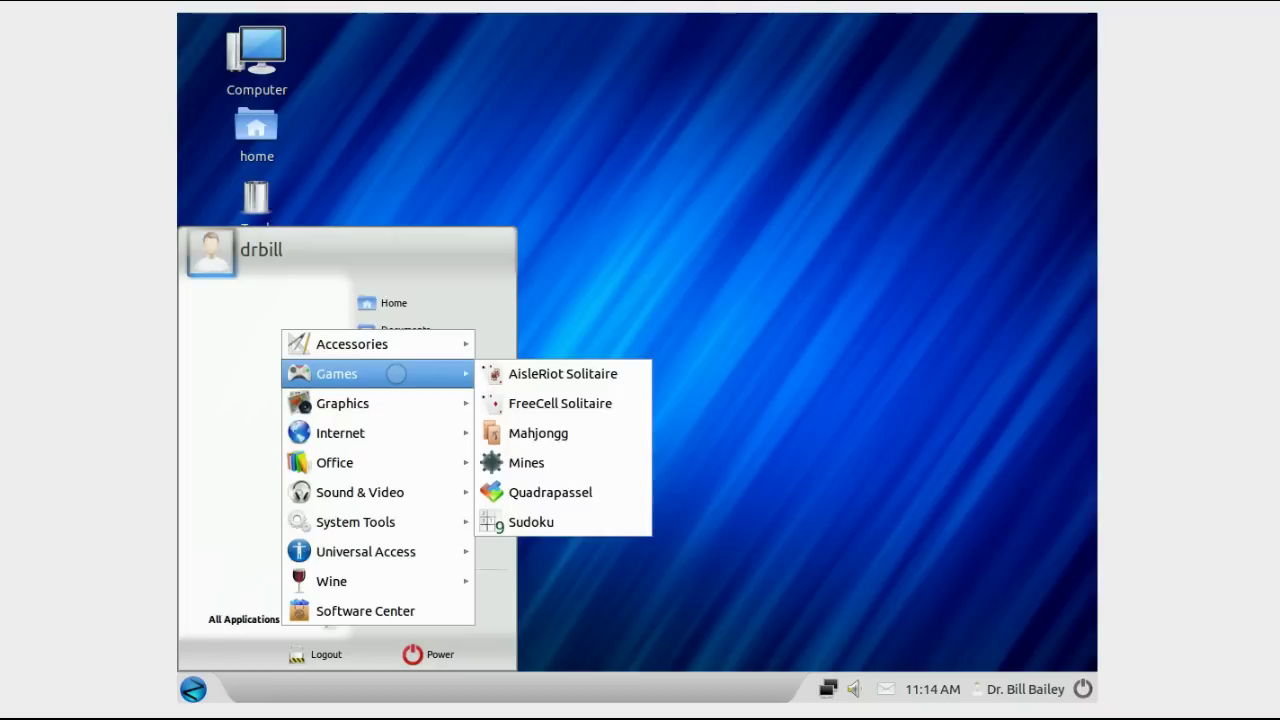
mouse_move(398, 401)
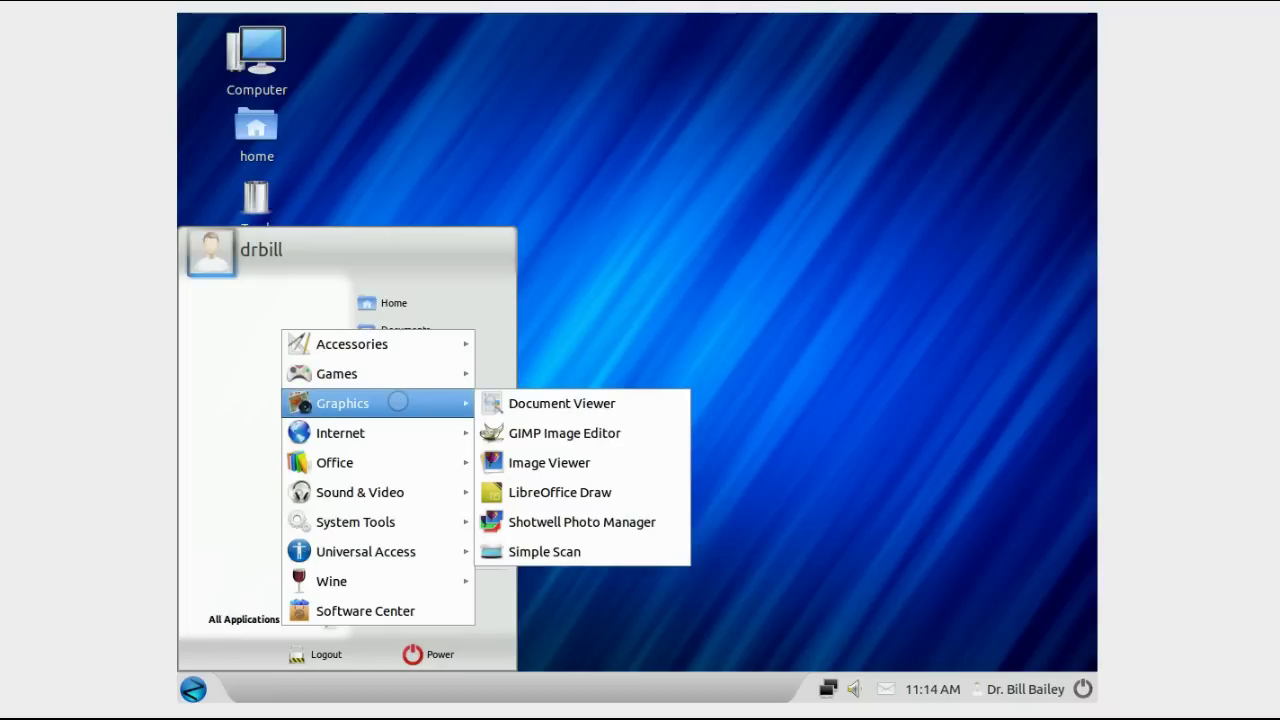
mouse_move(398, 432)
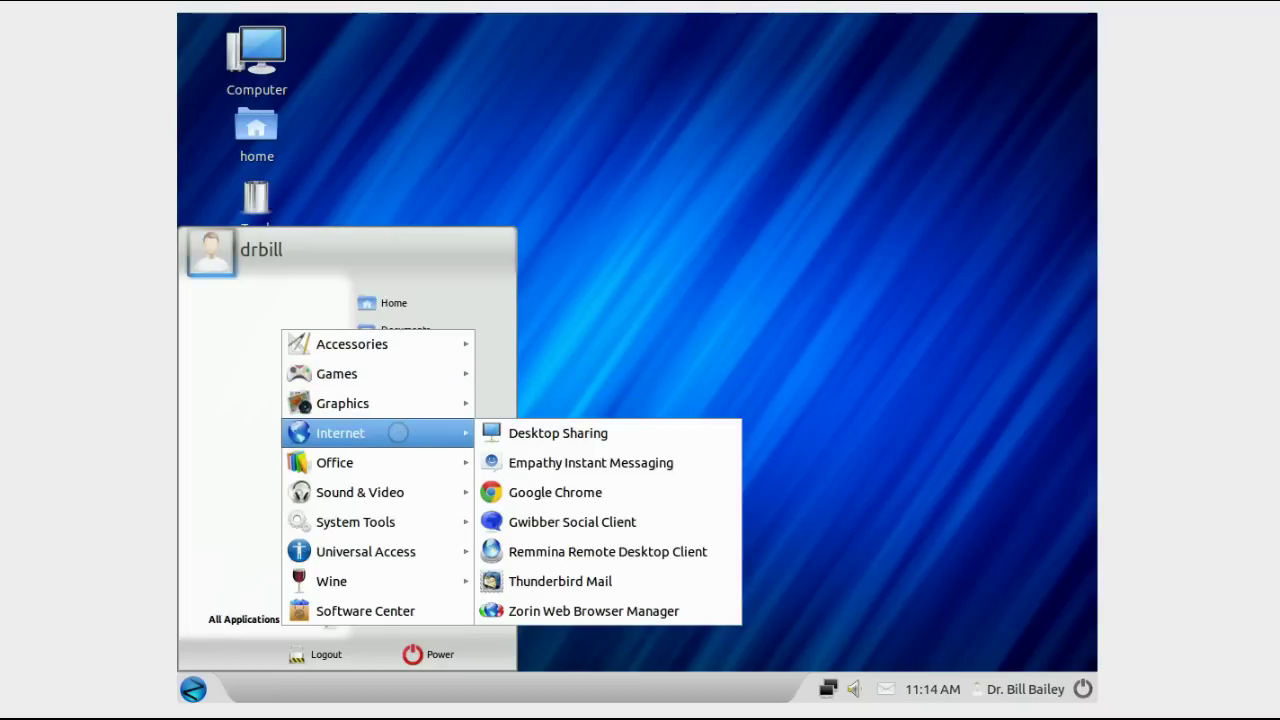
mouse_move(397, 463)
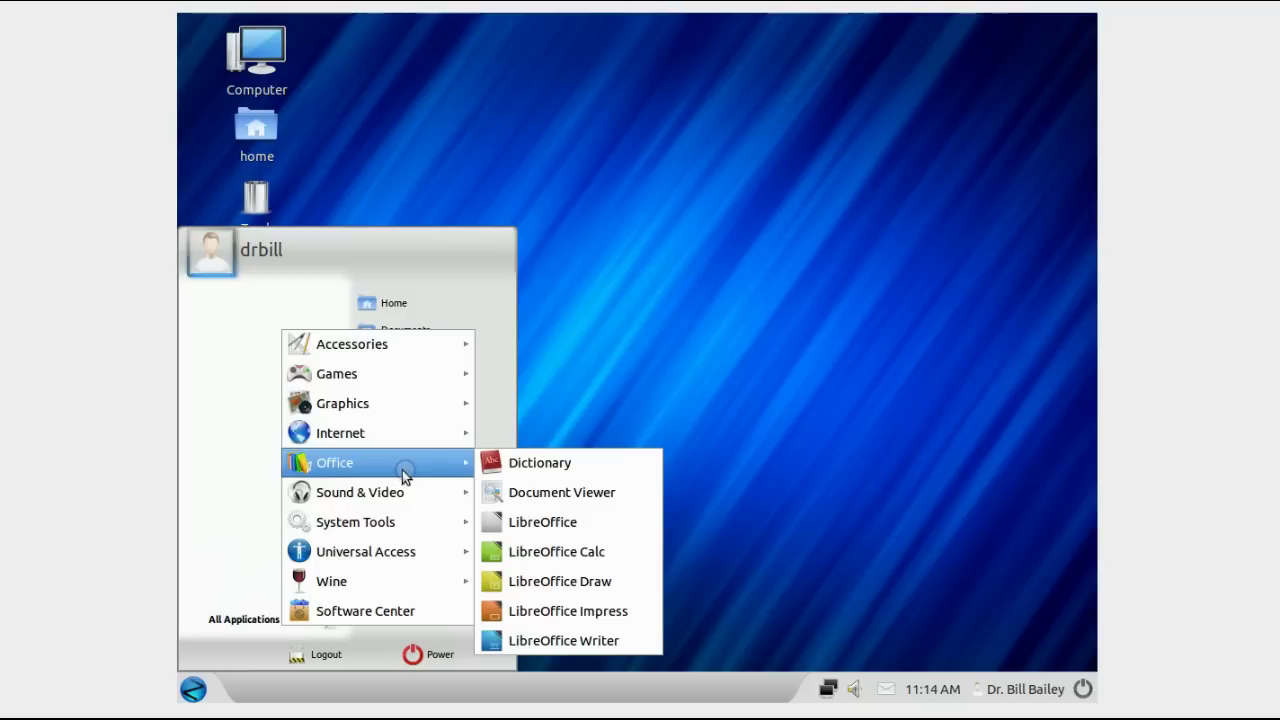
click(559, 547)
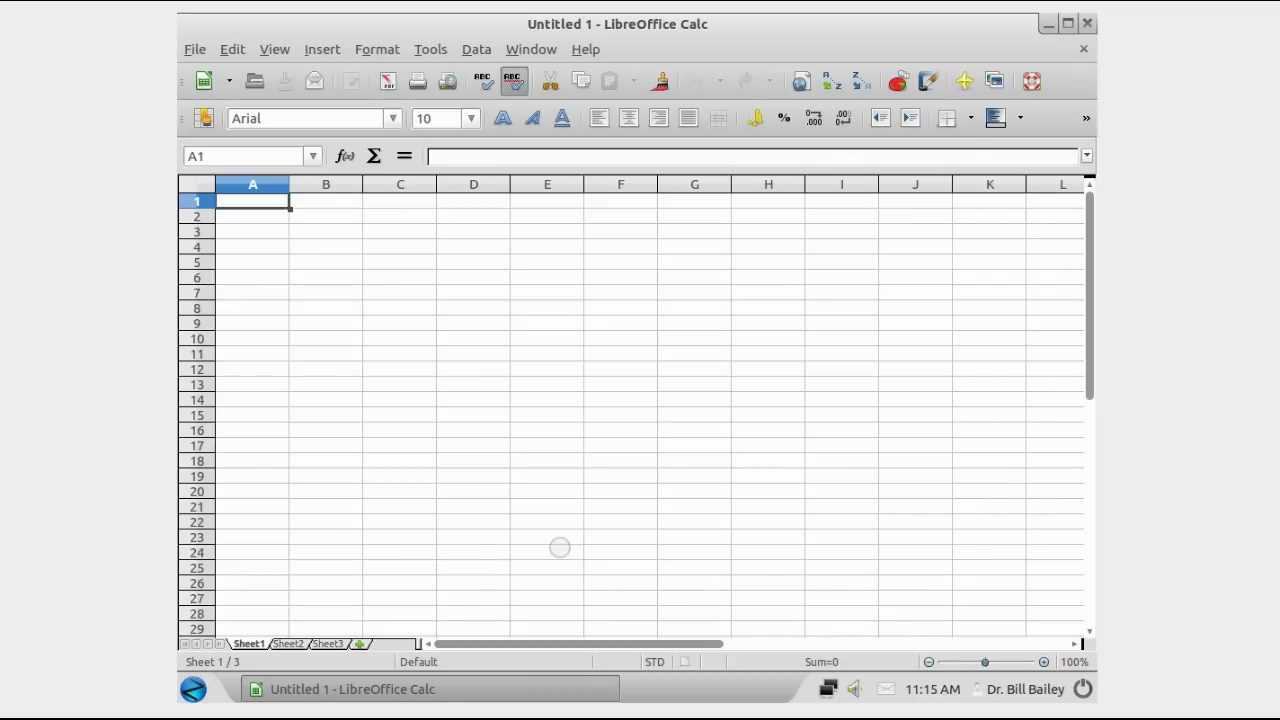
Step: Quit LibreOffice Calc through File > Exit, returning to the desktop
click(196, 50)
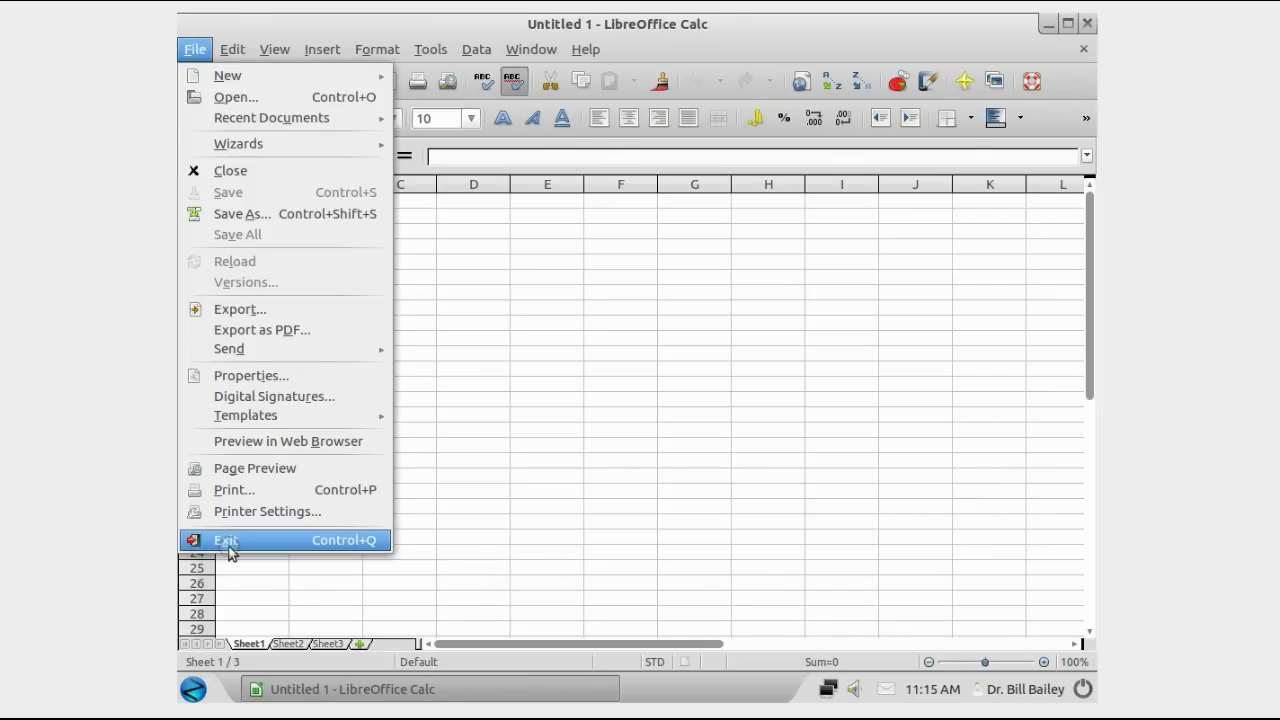
click(228, 545)
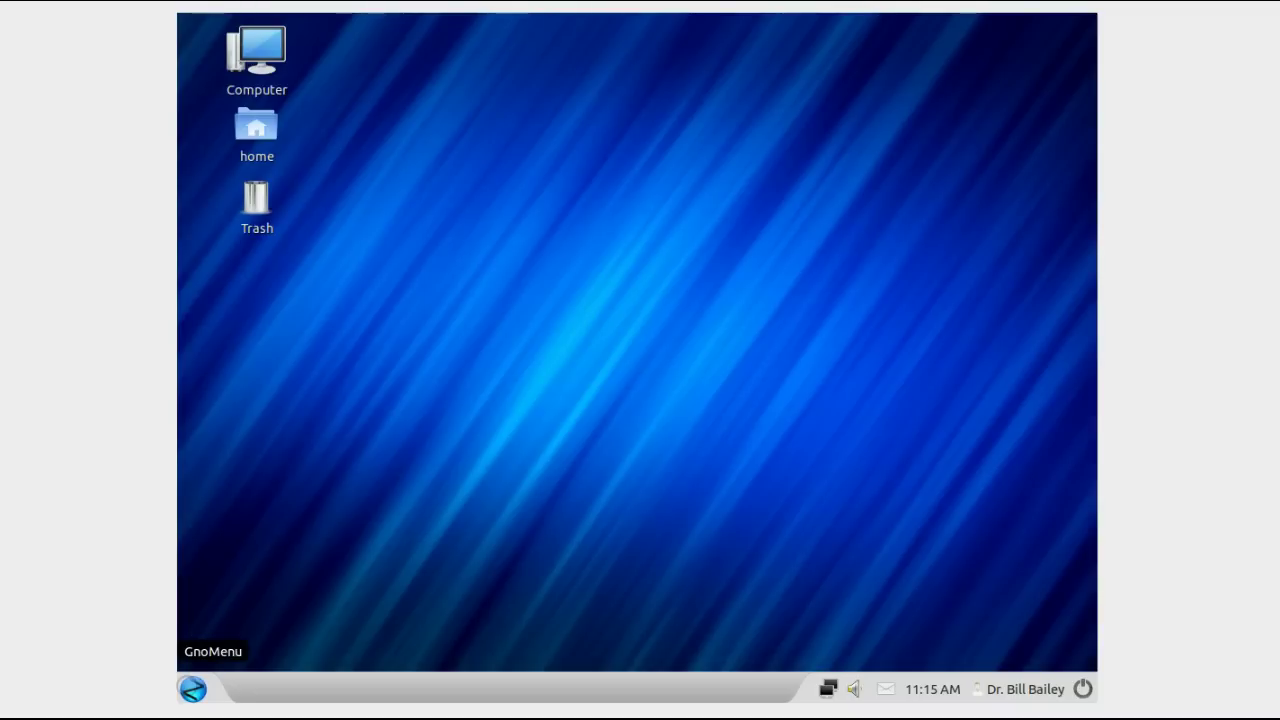
click(193, 689)
click(241, 624)
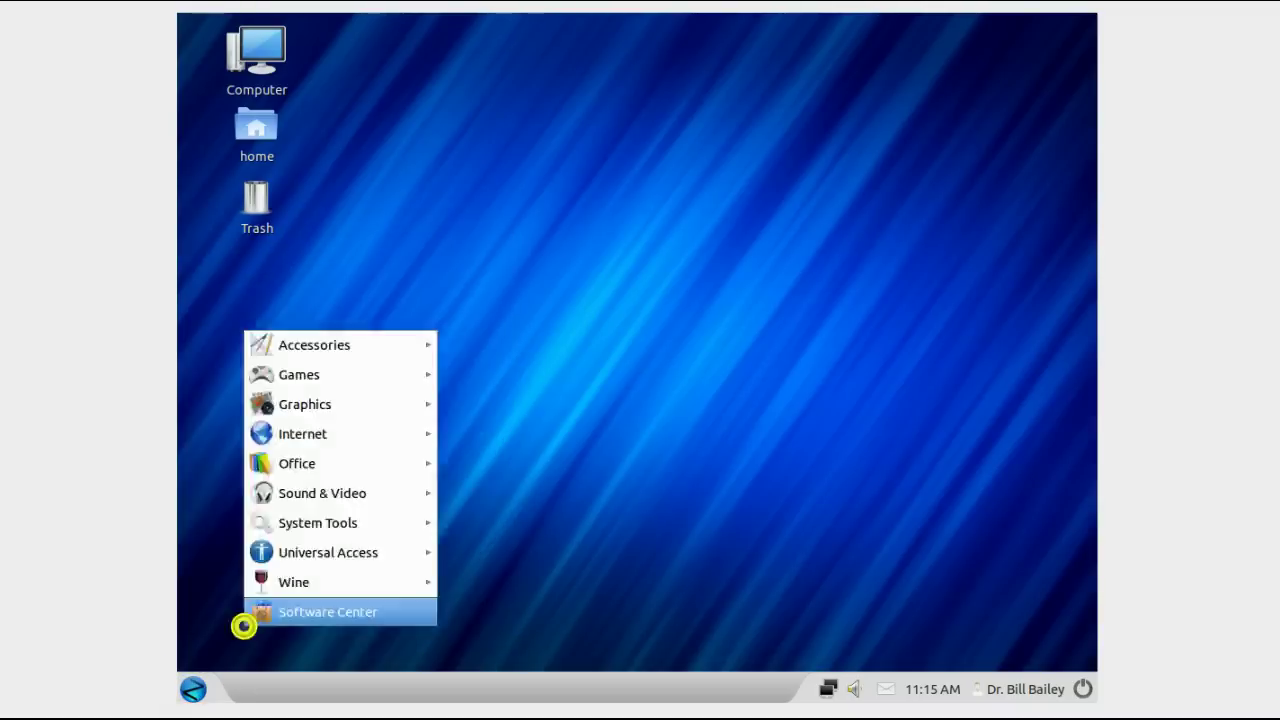
click(244, 626)
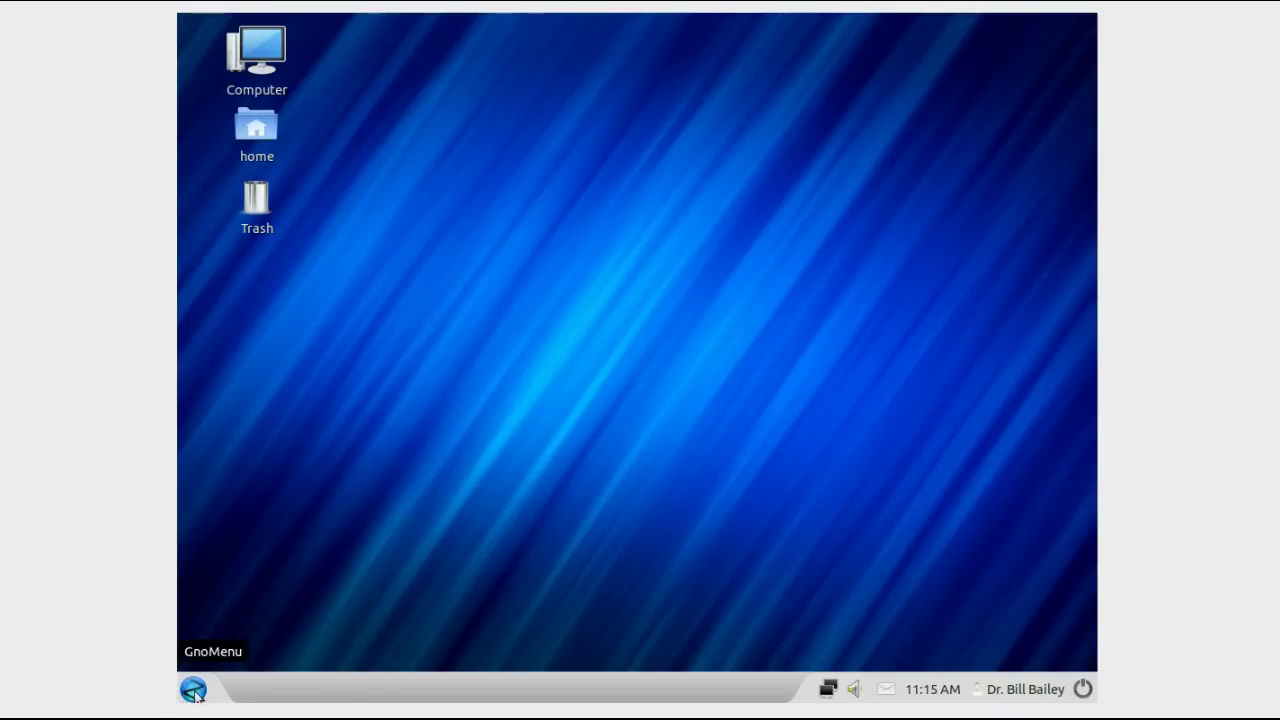
click(193, 689)
click(251, 624)
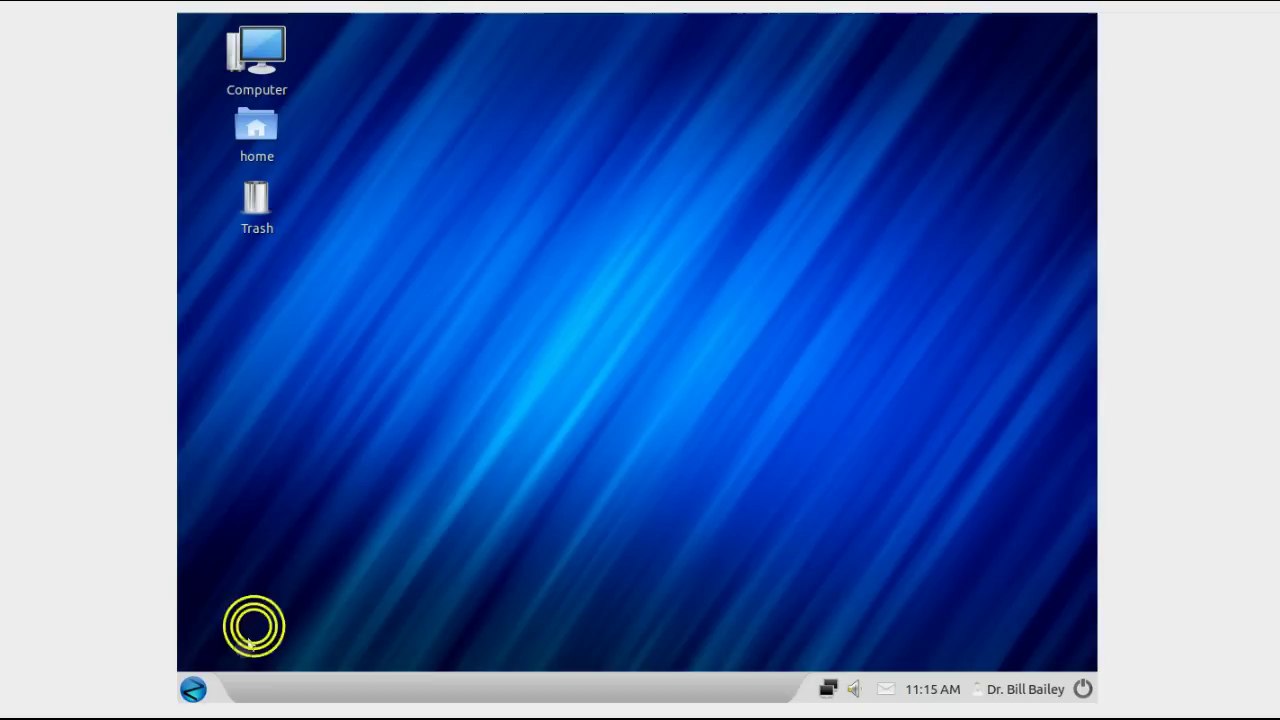
click(193, 689)
click(300, 621)
click(330, 612)
mouse_move(395, 456)
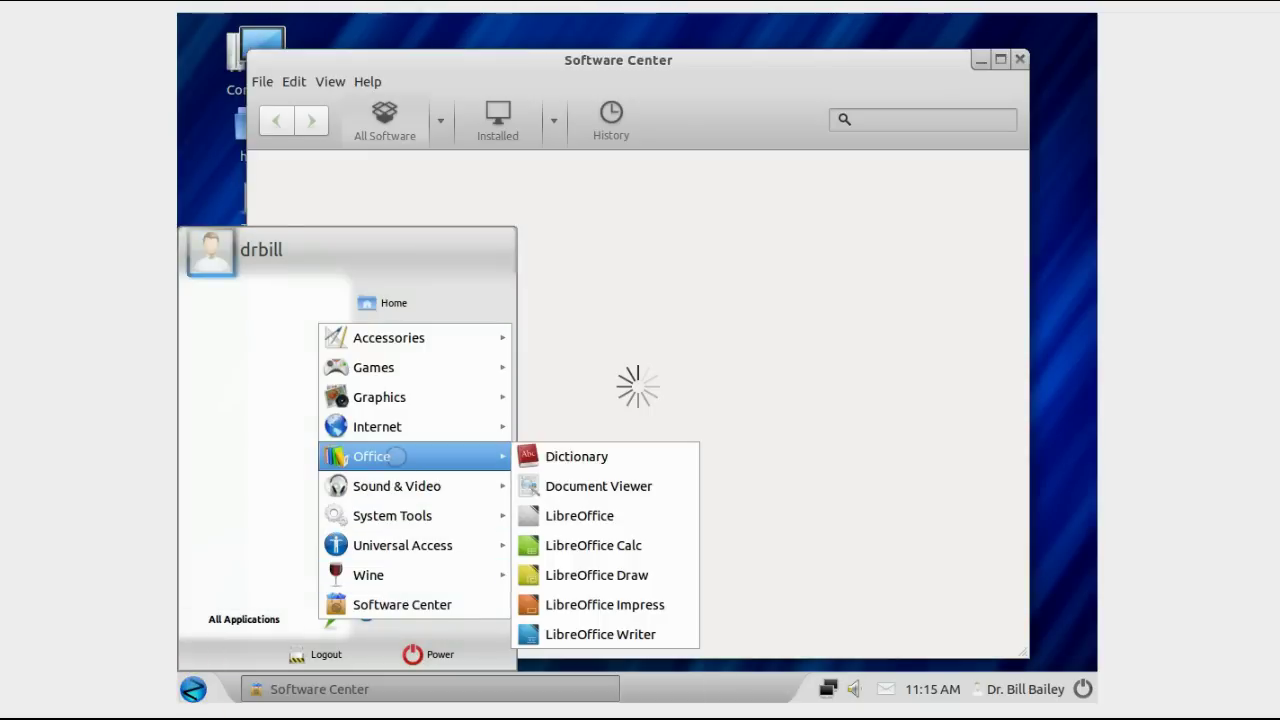
click(624, 638)
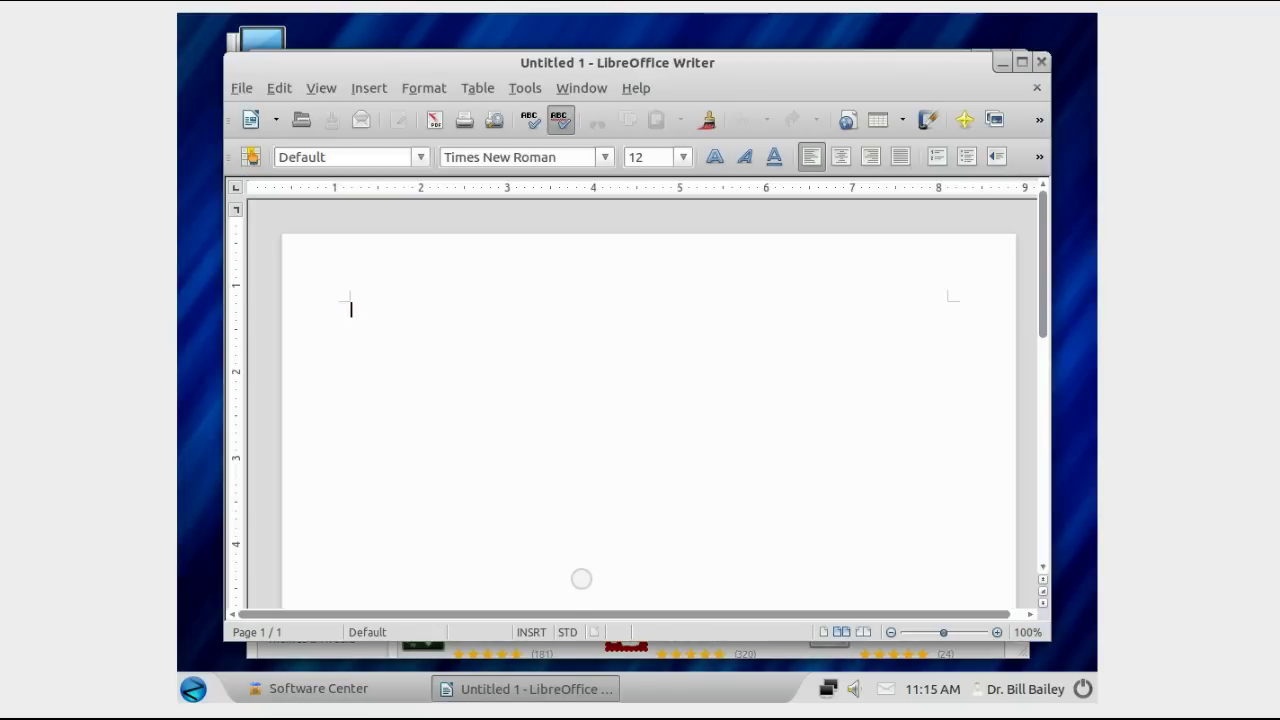
click(1041, 62)
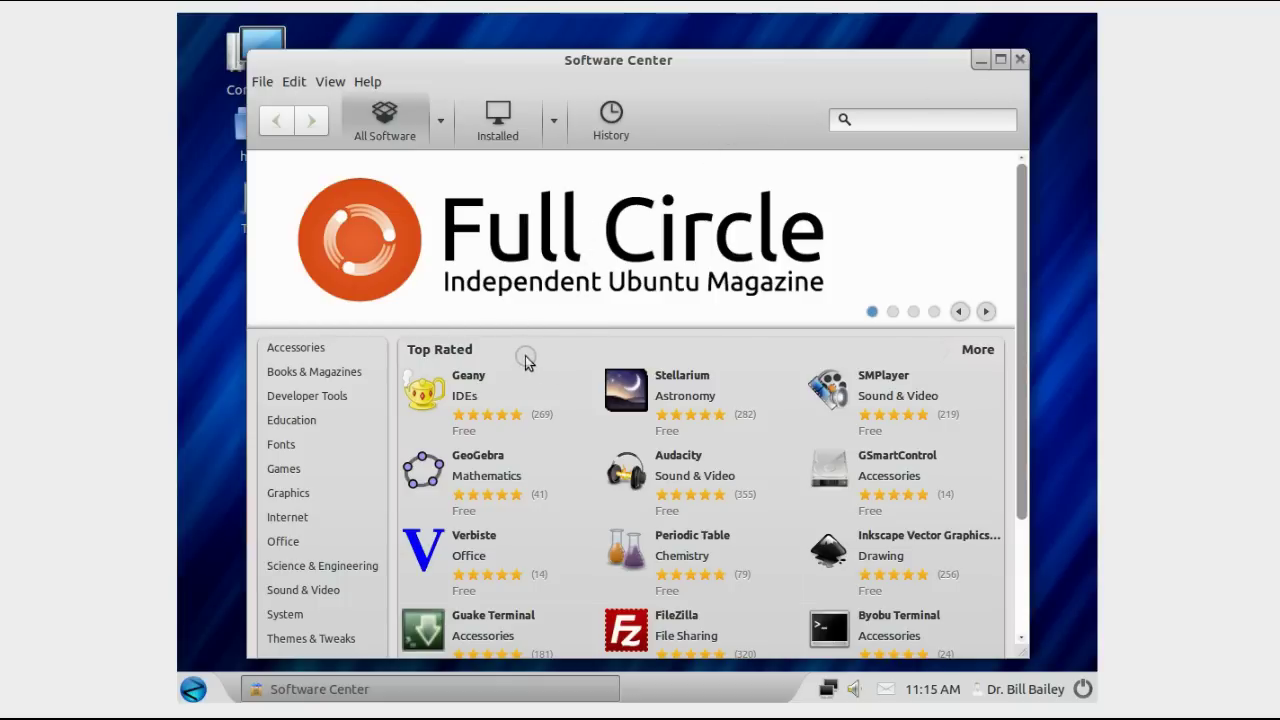
click(1019, 59)
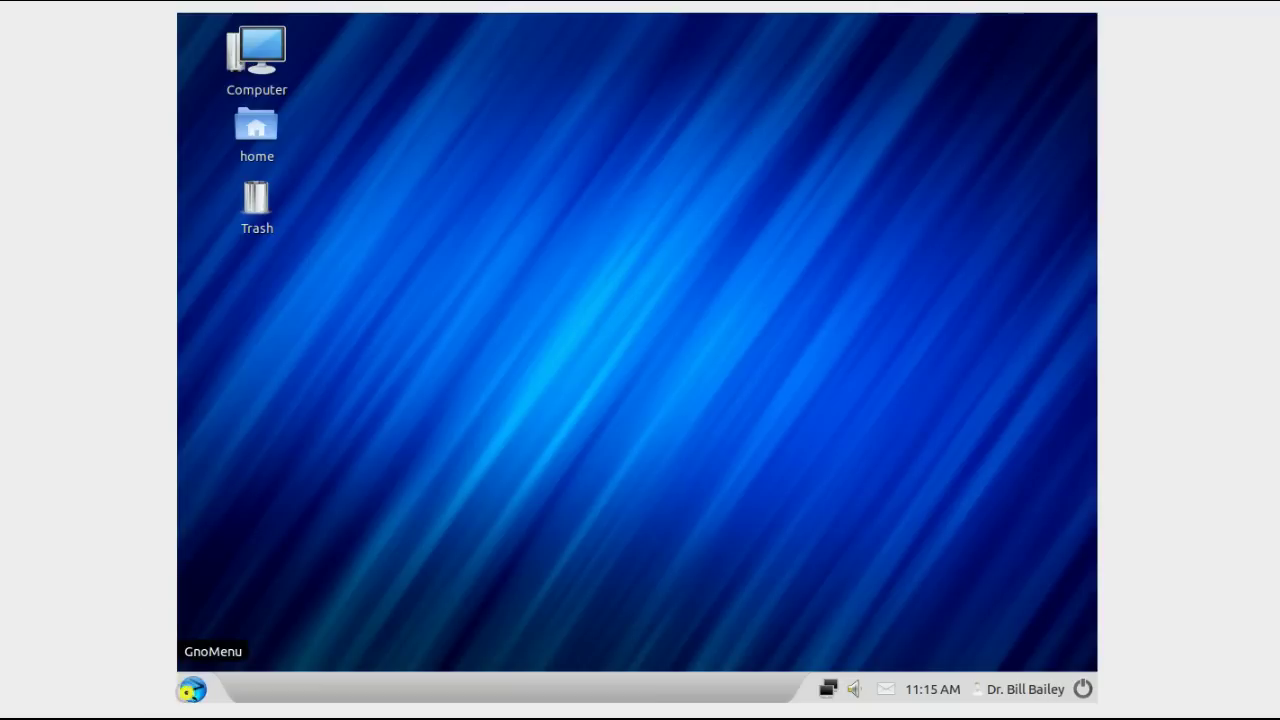
click(194, 689)
Step: From GnoMenu's All Applications list, browse the category submenus and launch the Software Center
click(420, 525)
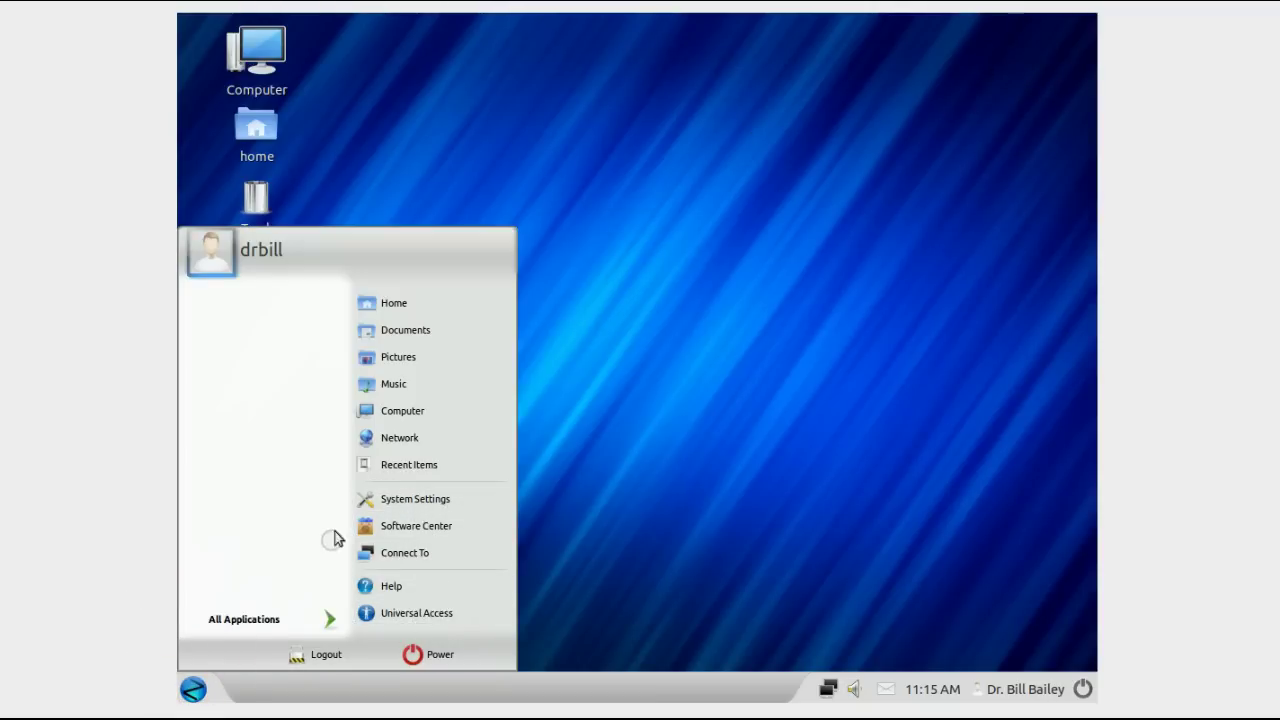
click(329, 621)
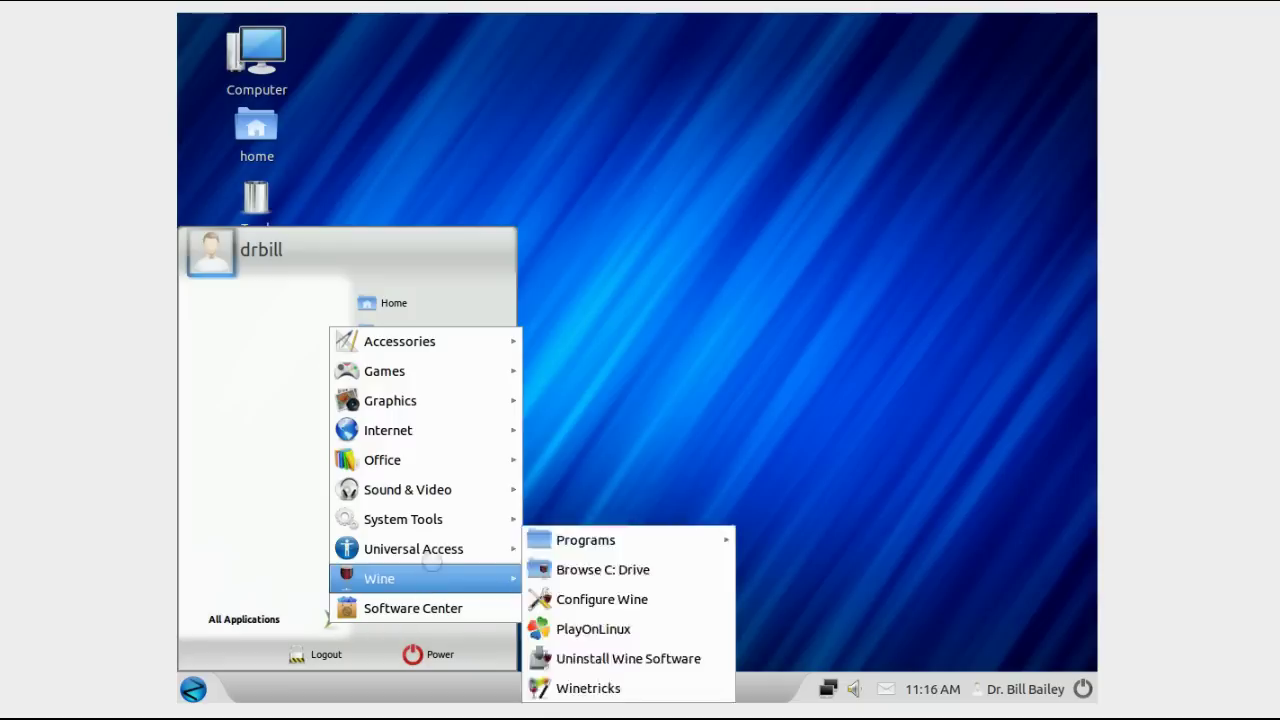
mouse_move(436, 550)
mouse_move(425, 582)
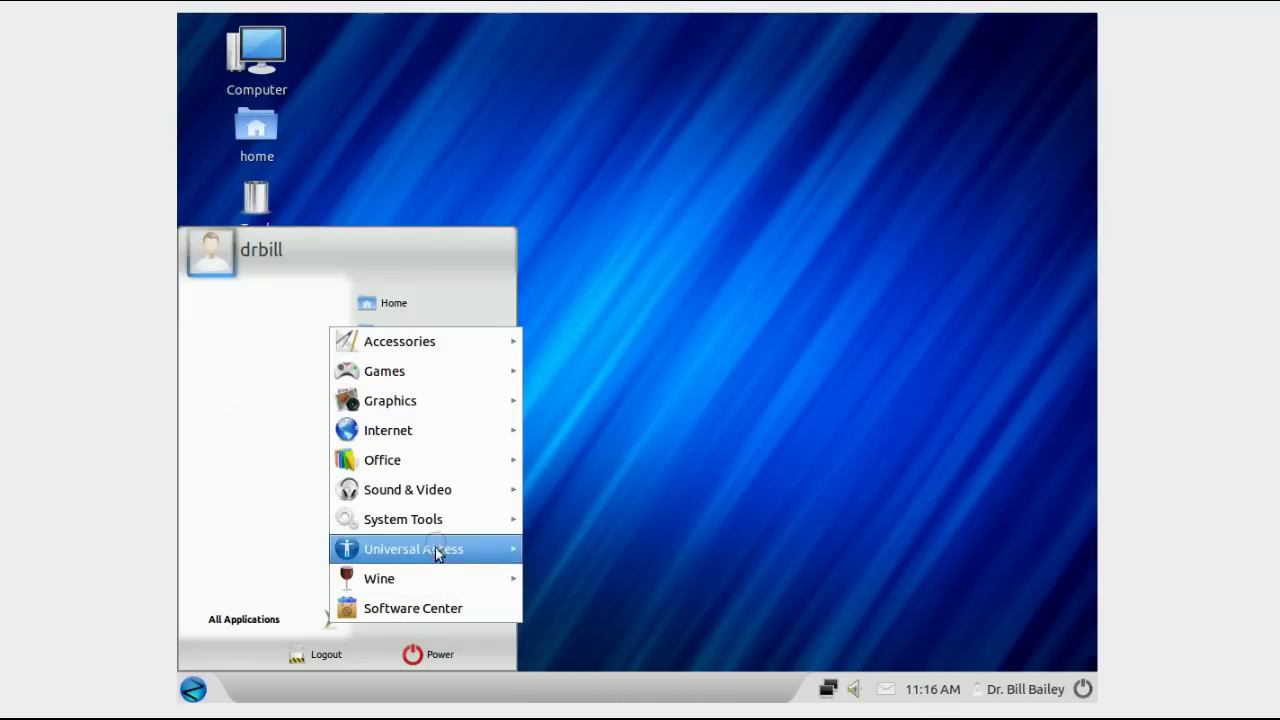
mouse_move(432, 521)
mouse_move(421, 492)
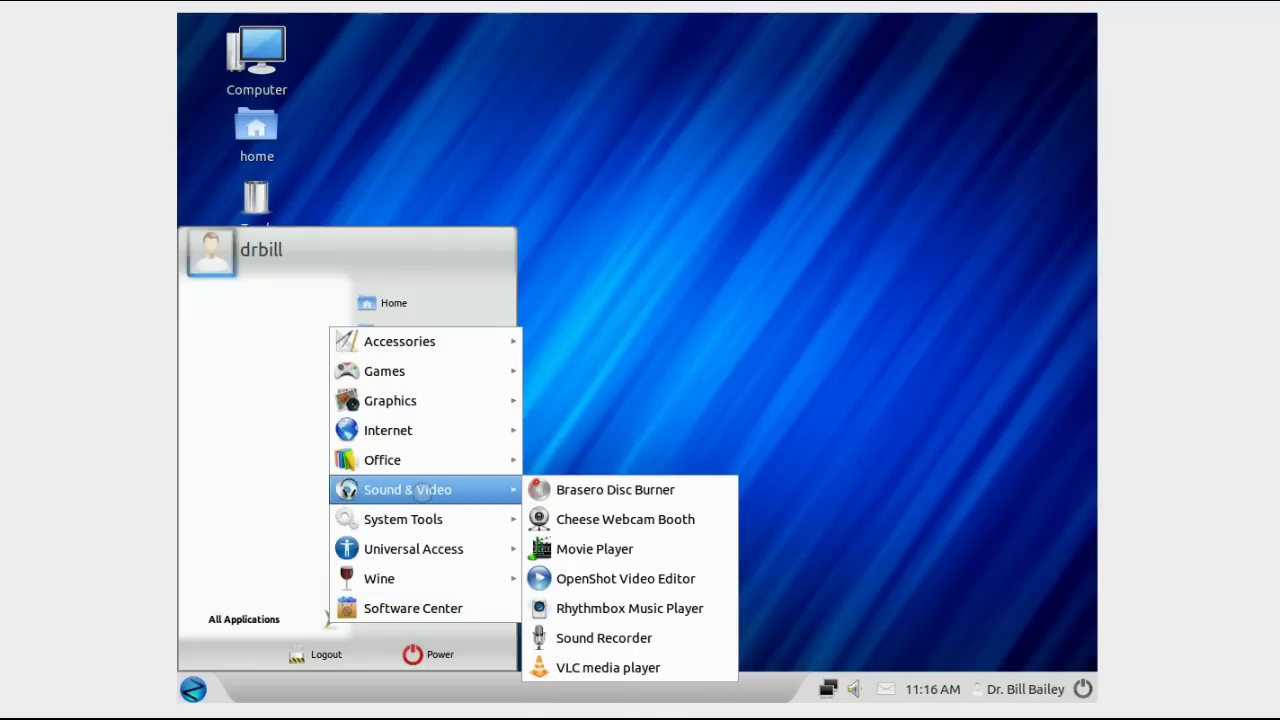
mouse_move(426, 437)
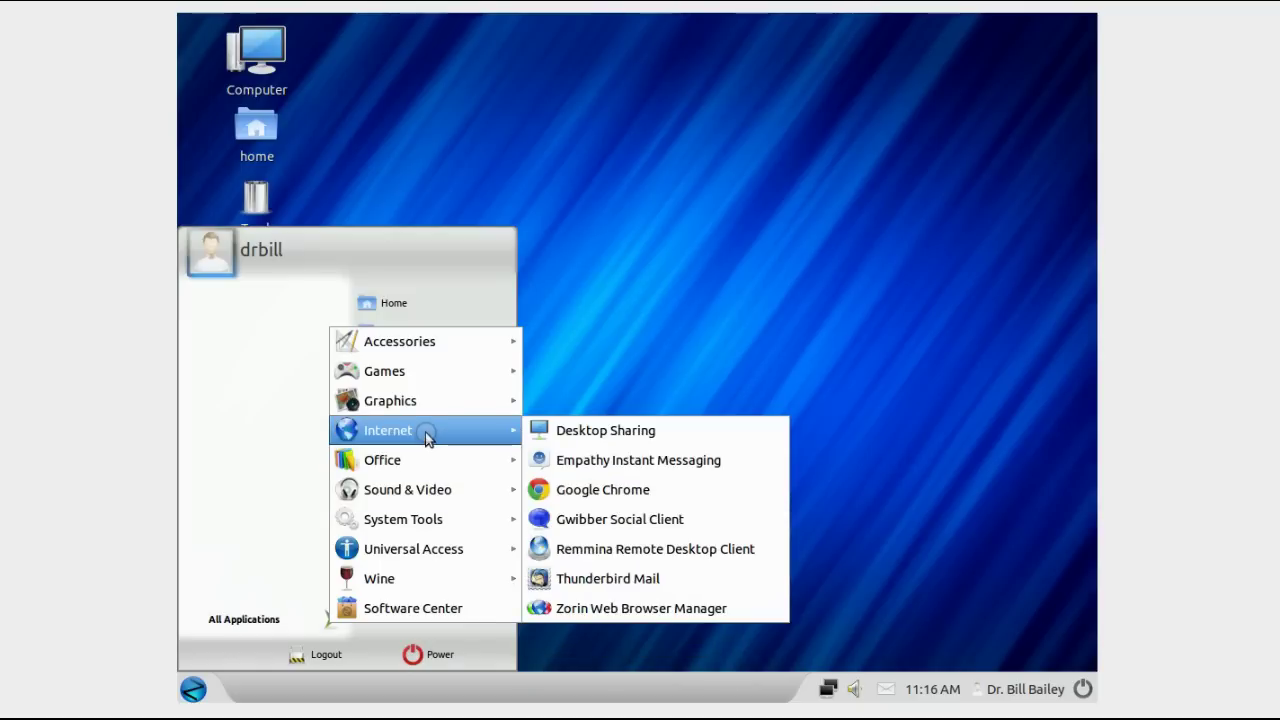
mouse_move(429, 400)
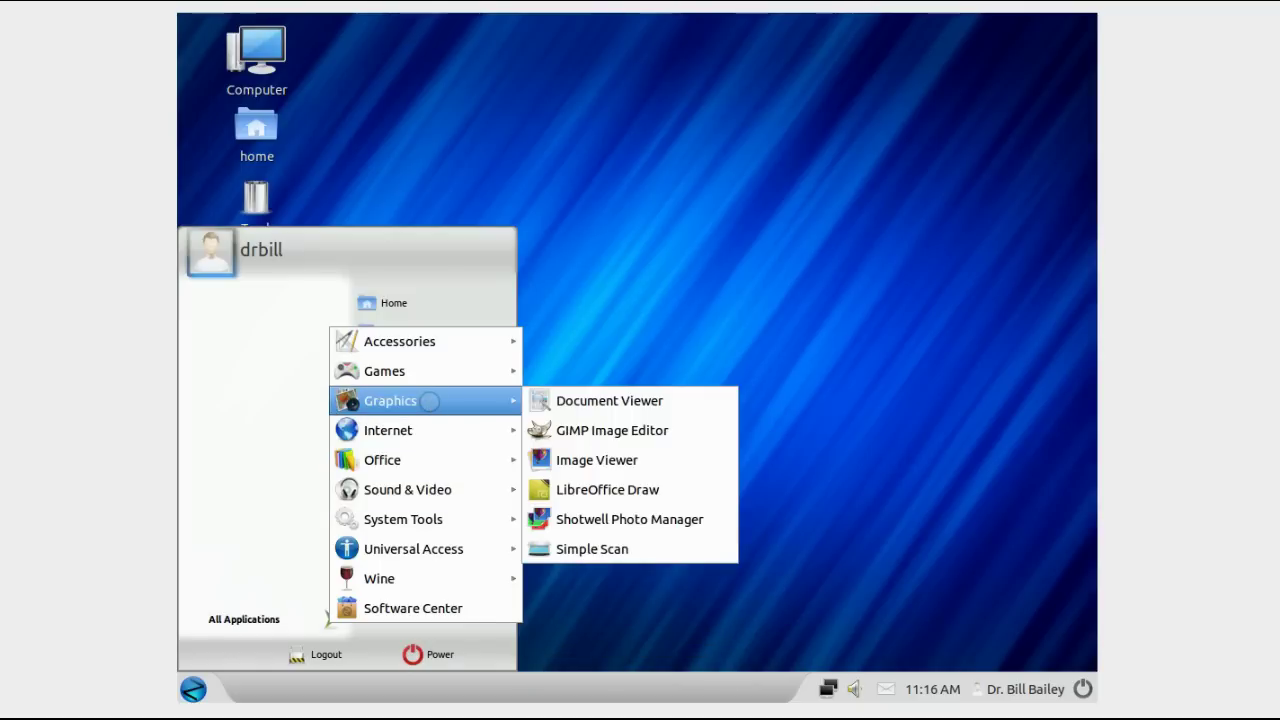
mouse_move(432, 371)
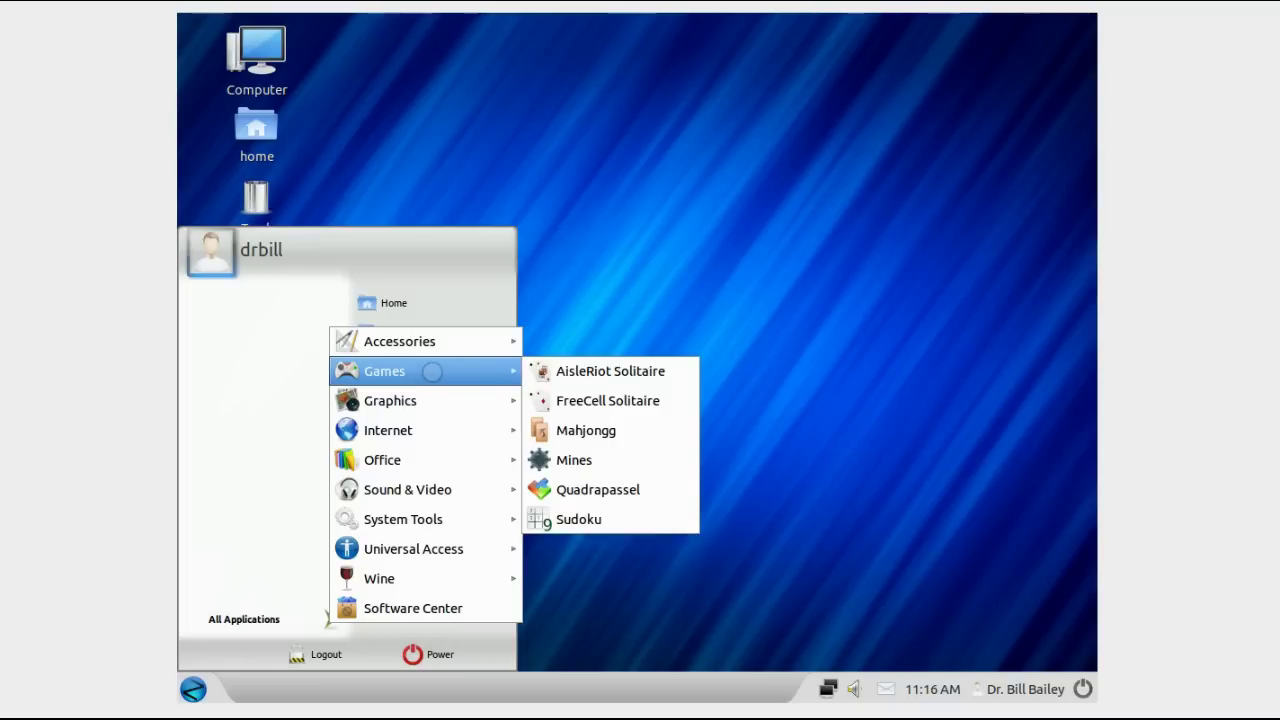
mouse_move(437, 342)
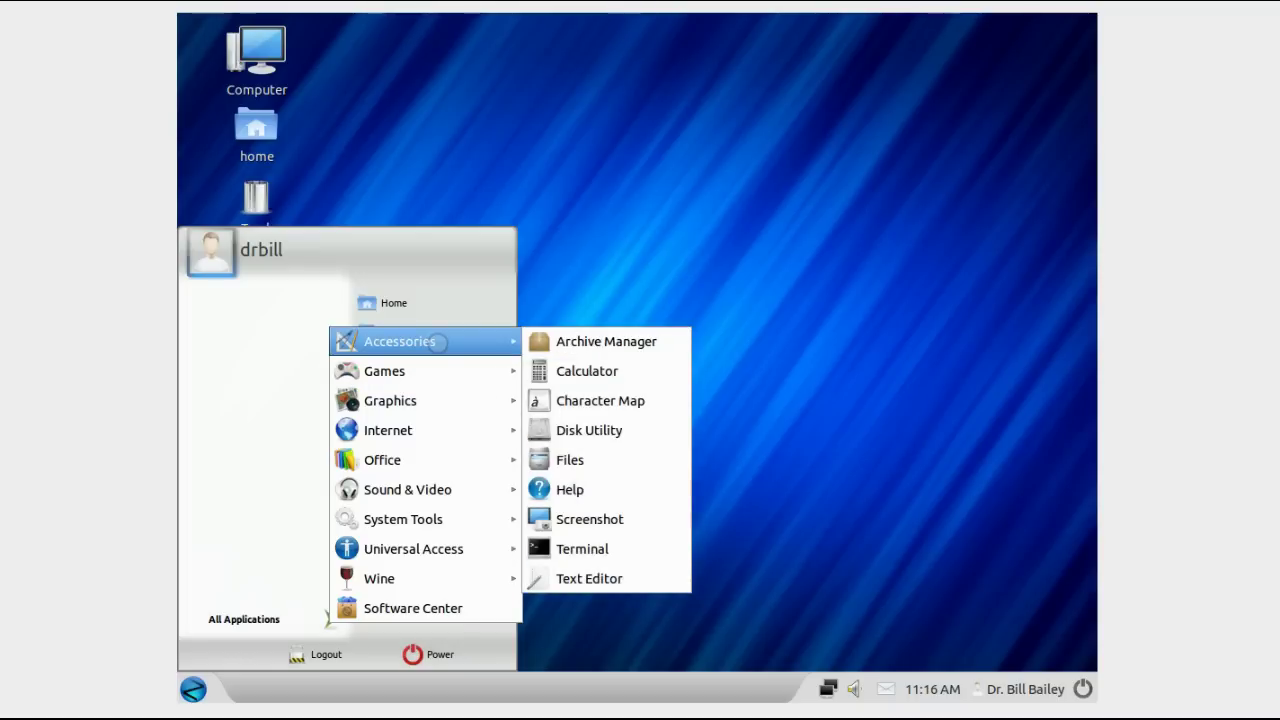
click(430, 609)
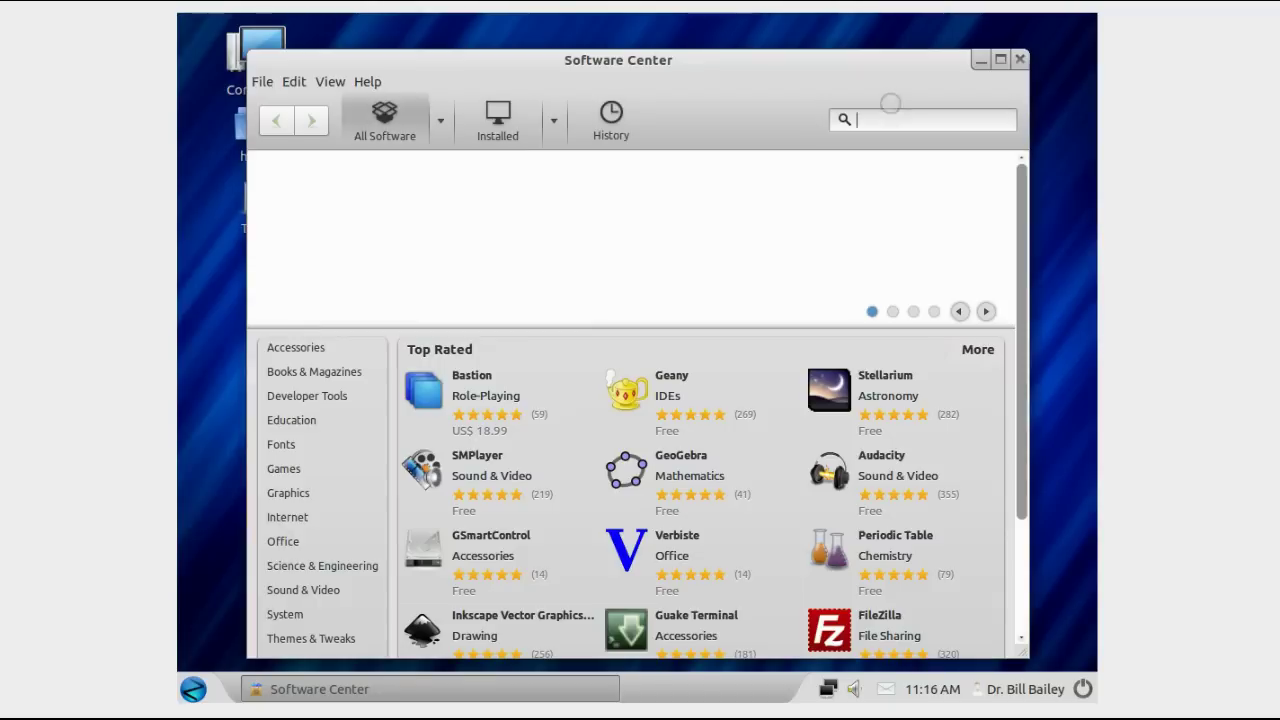
Step: Search the Software Center for 'Frozen' and start installing the Frozen-Bubble result
click(889, 118)
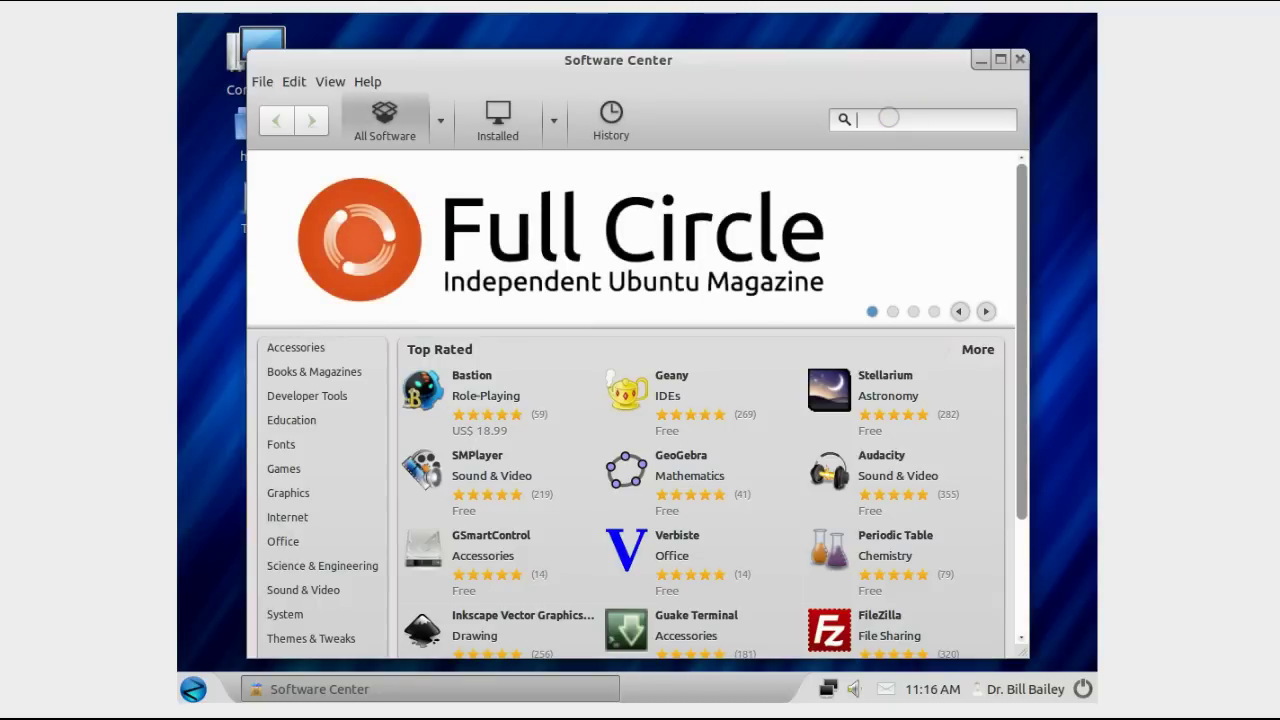
text(Frozen)
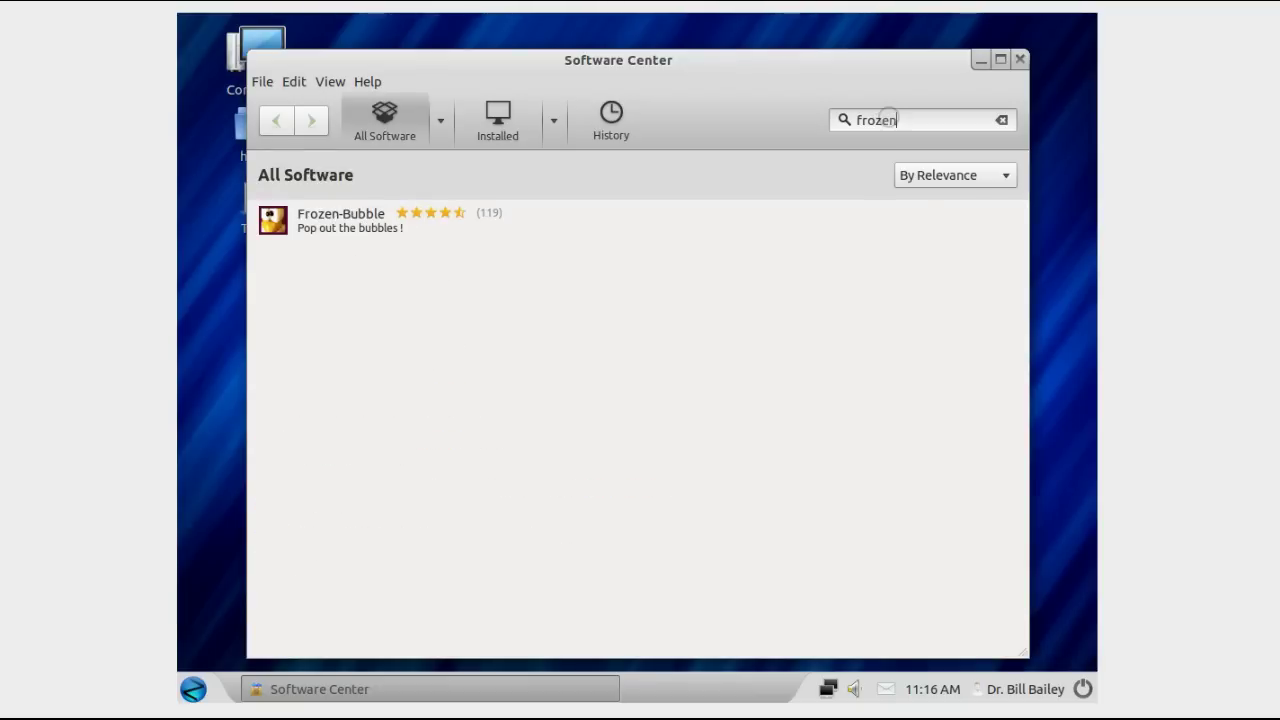
click(333, 228)
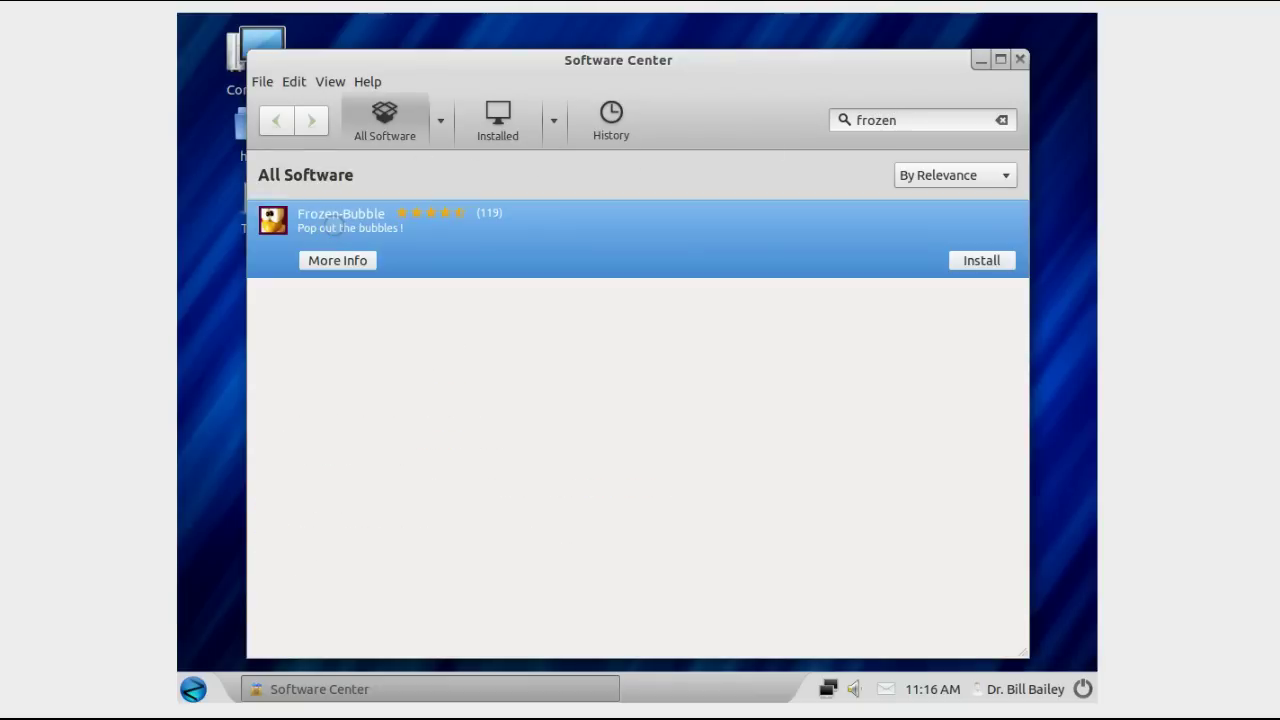
click(962, 259)
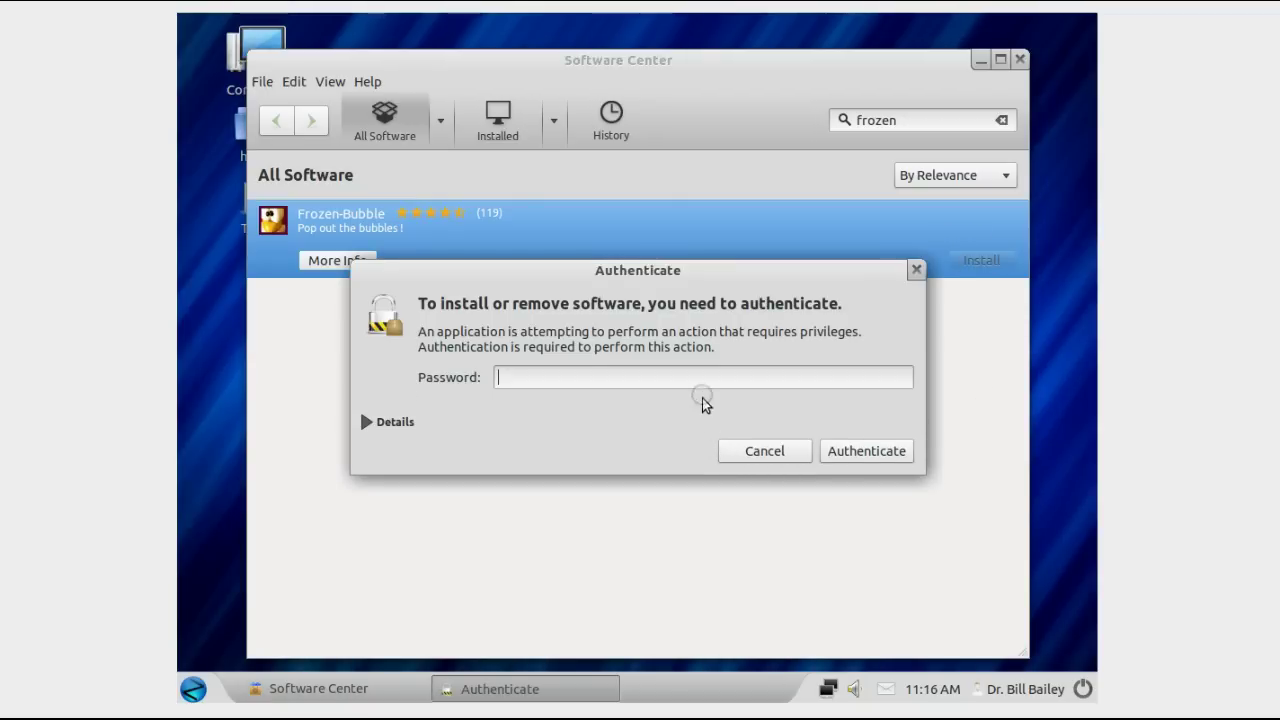
Step: Enter the account password in the Authenticate dialog to let Frozen-Bubble install
text(••)
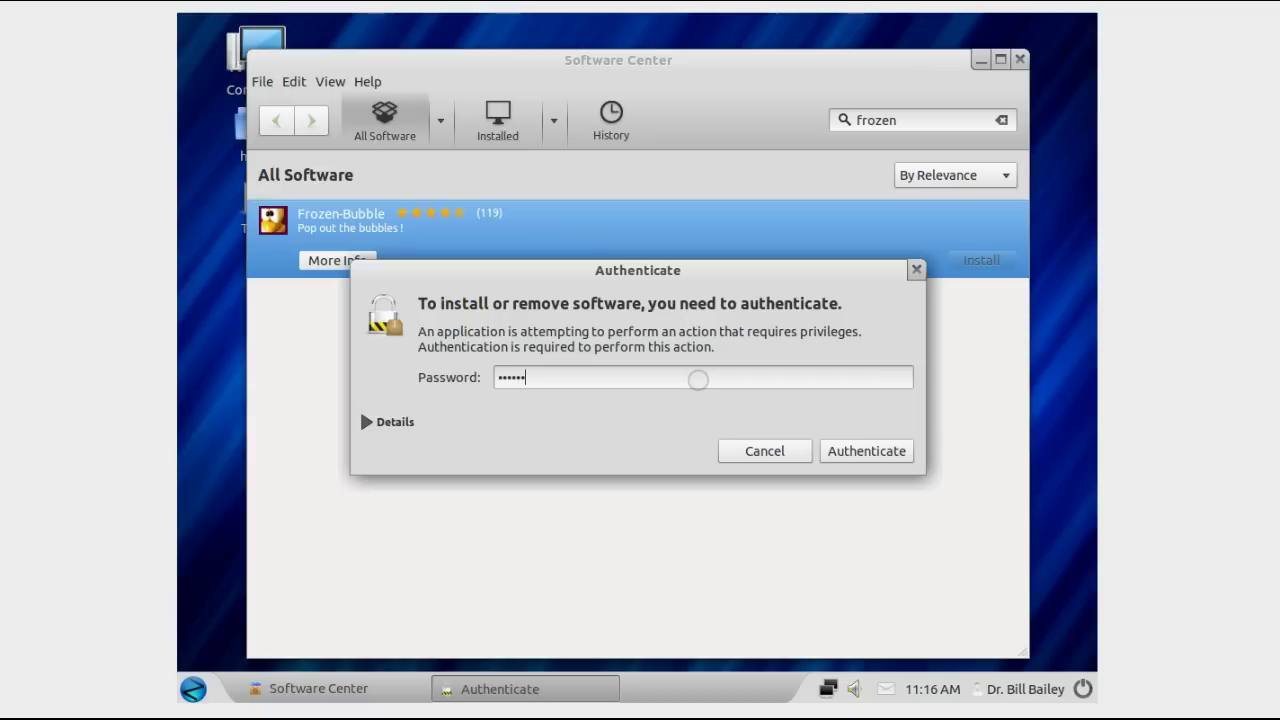
key(Return)
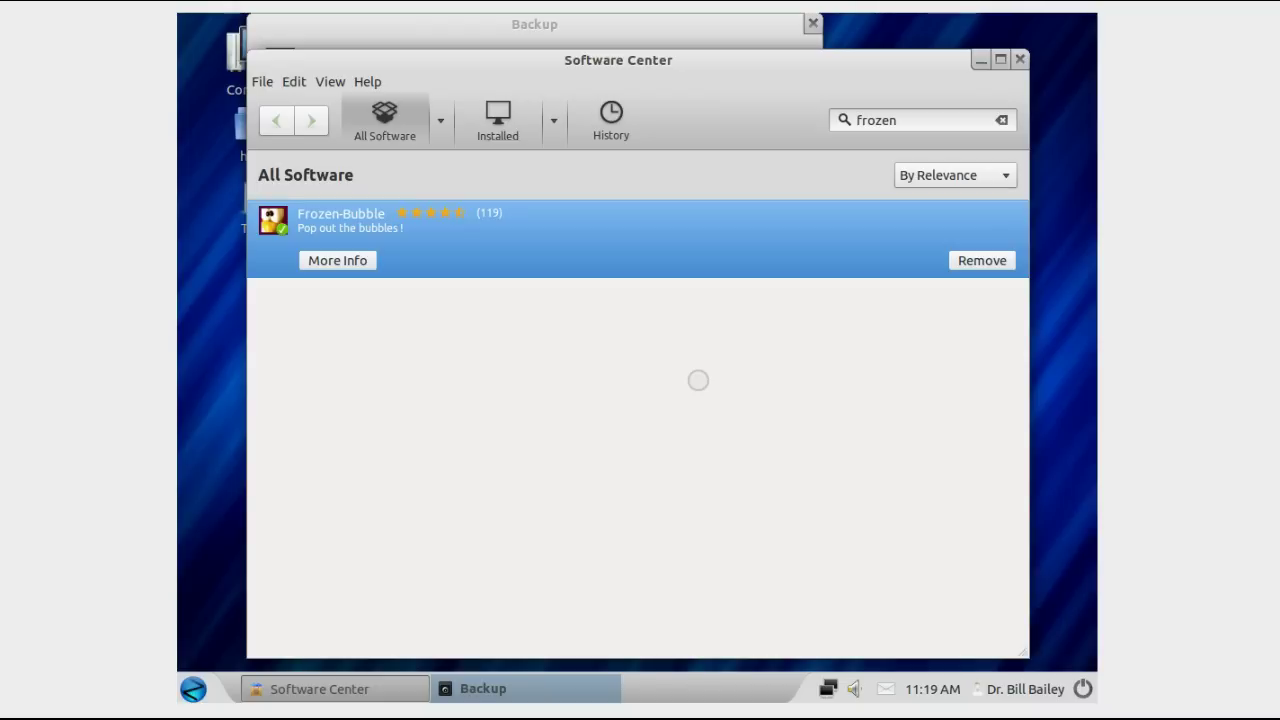
Step: Close the Software Center window and choose Don't Show Again on the backup reminder
click(1022, 60)
click(1020, 60)
click(843, 53)
click(712, 32)
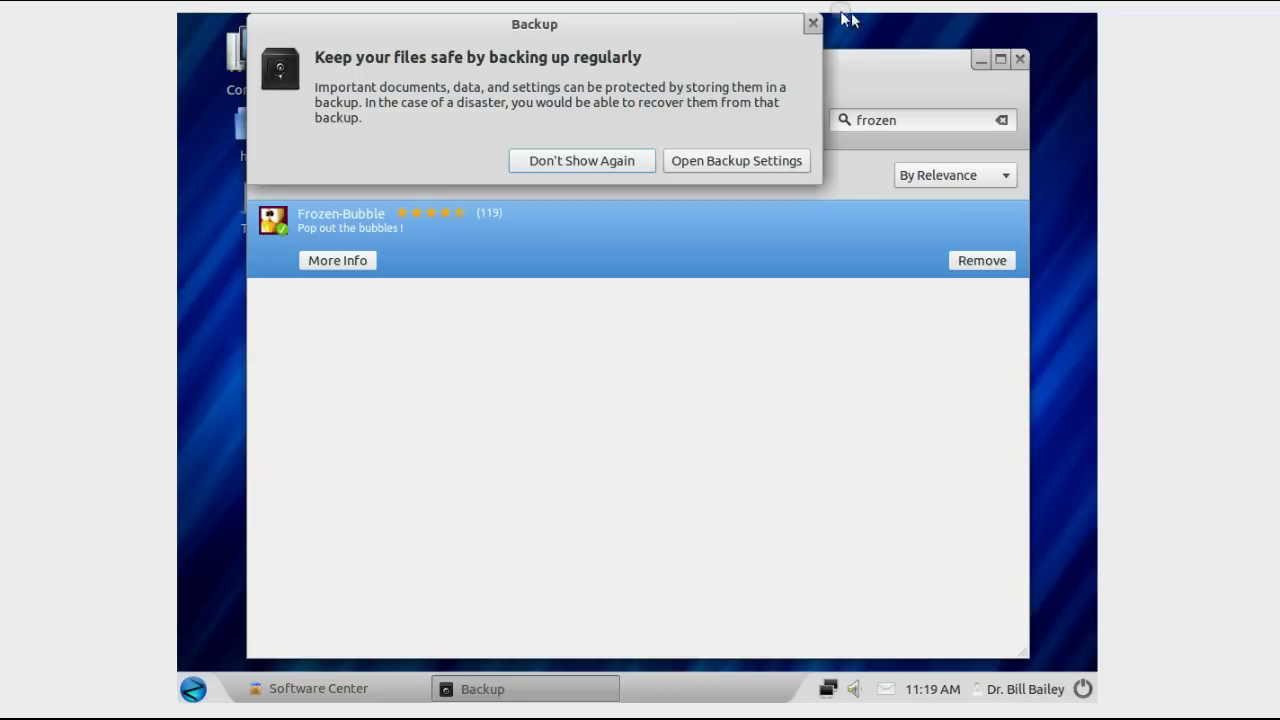
click(618, 160)
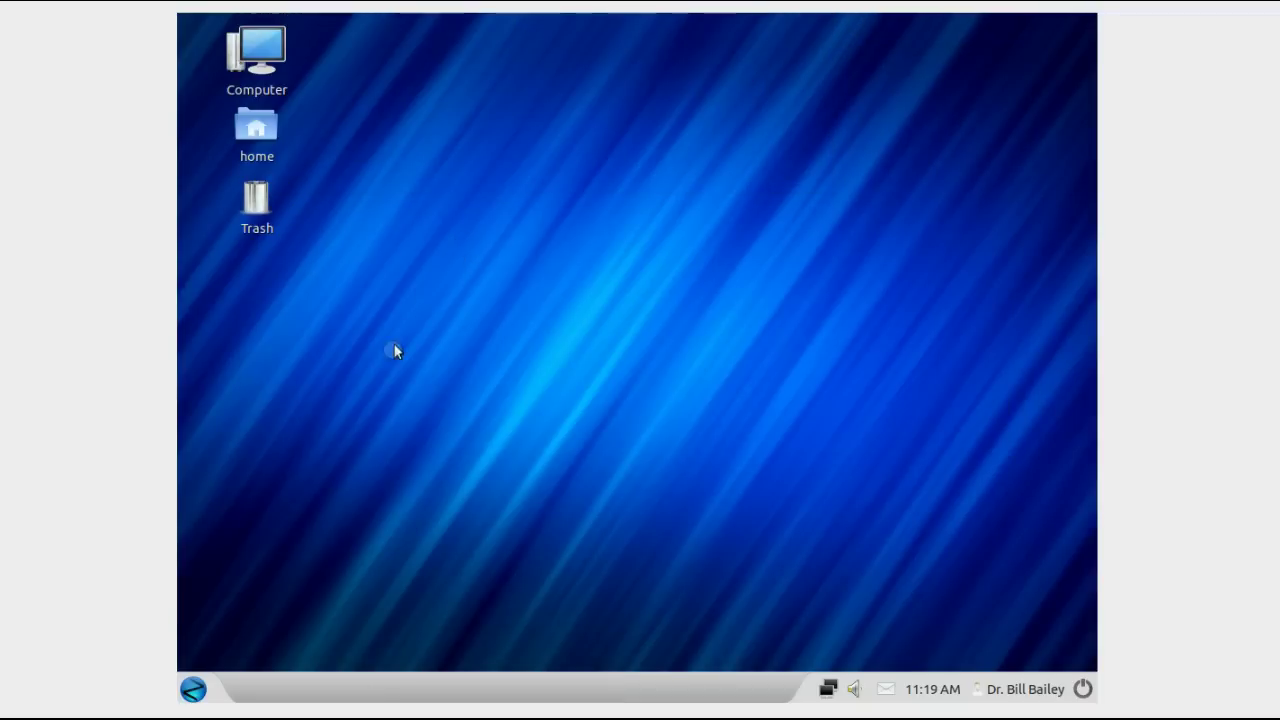
click(195, 690)
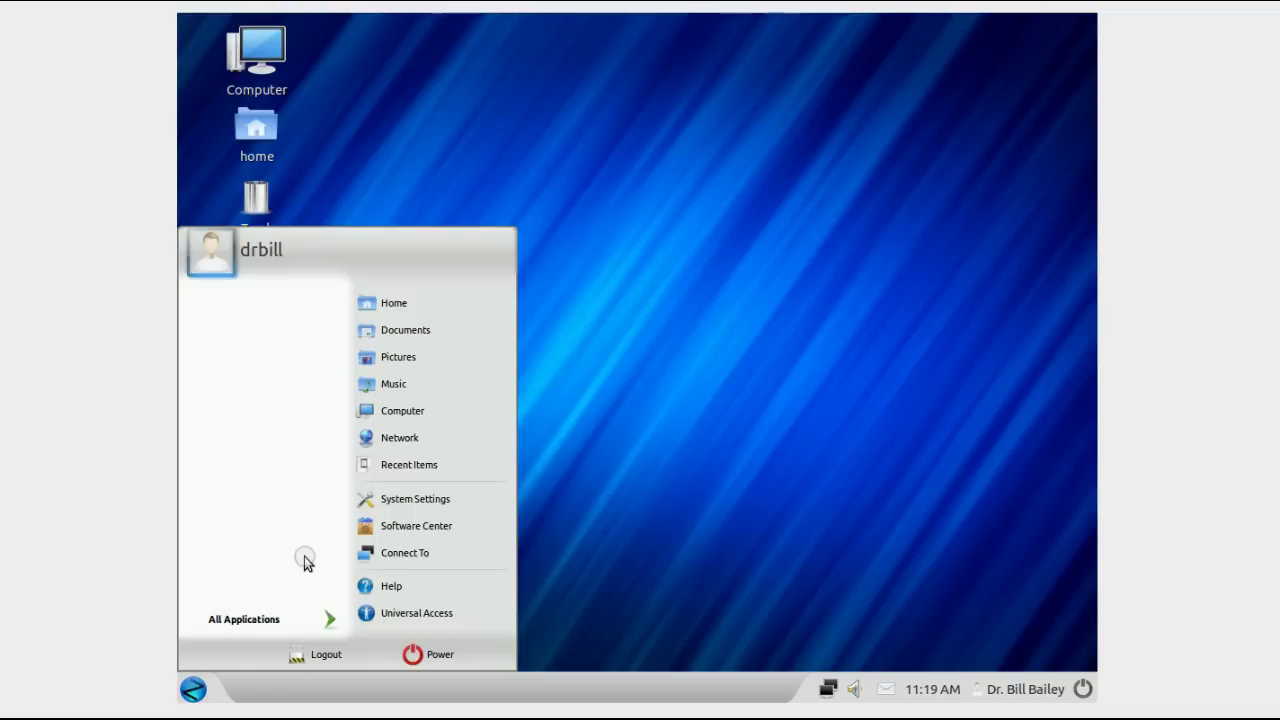
Step: Launch Frozen-Bubble from GnoMenu's All Applications > Games list
click(316, 622)
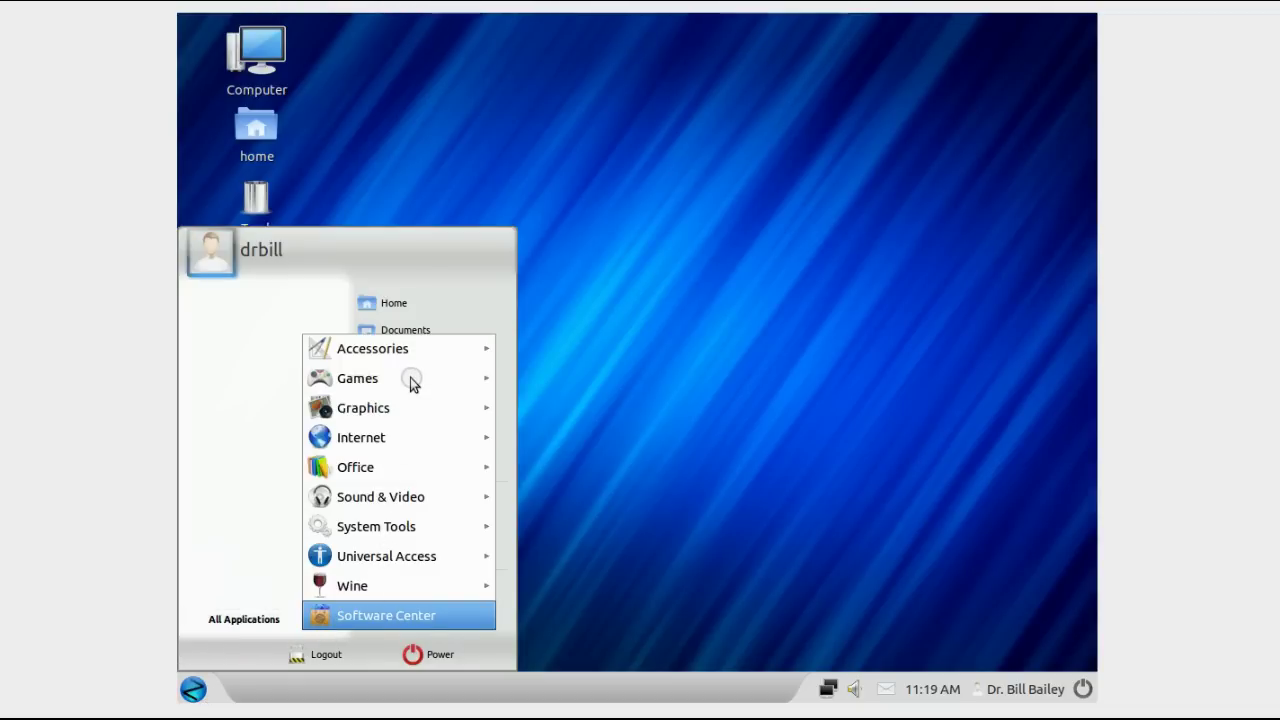
click(466, 380)
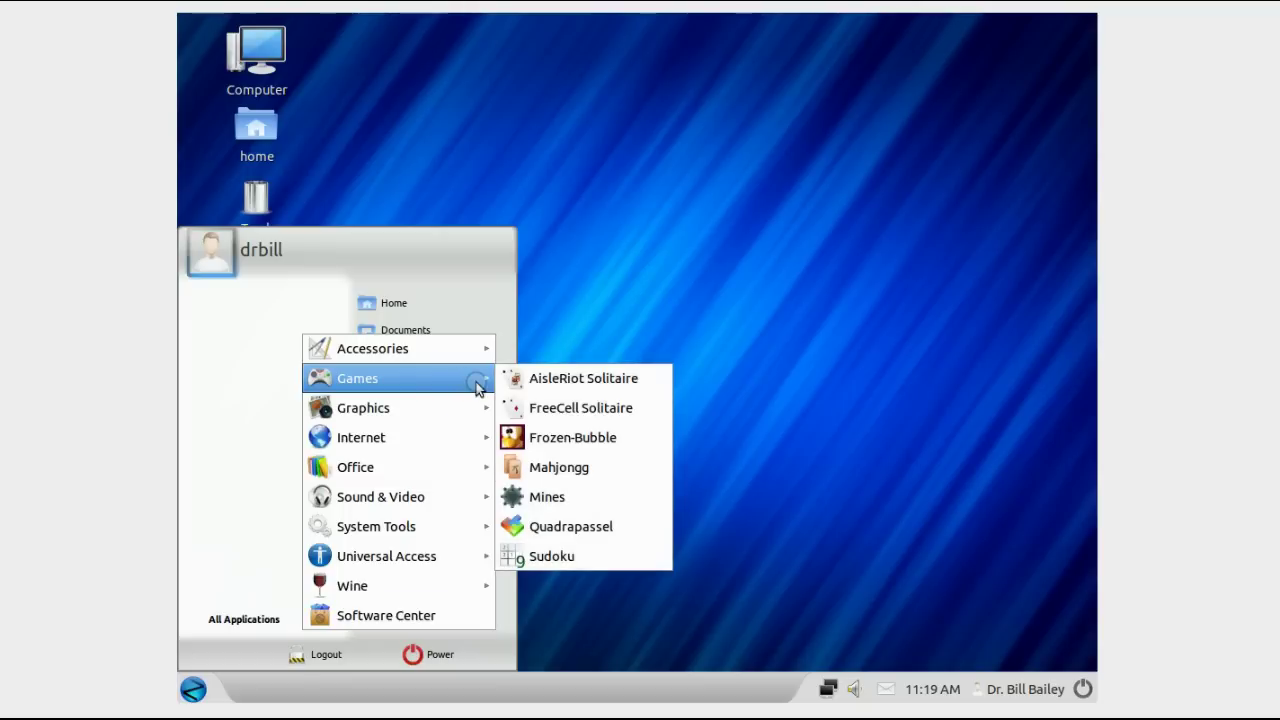
click(548, 437)
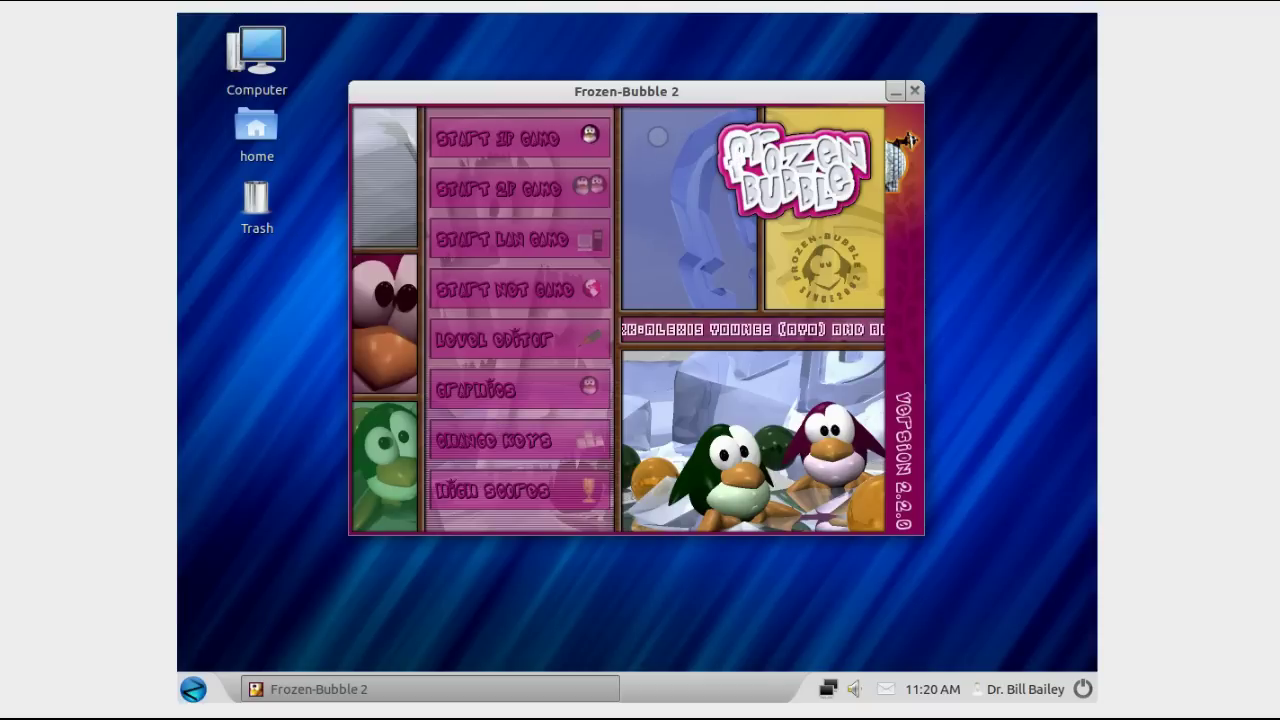
Step: Start a one-player game on the default levelset at Level 1 and fire the first blue bubble
key(Return)
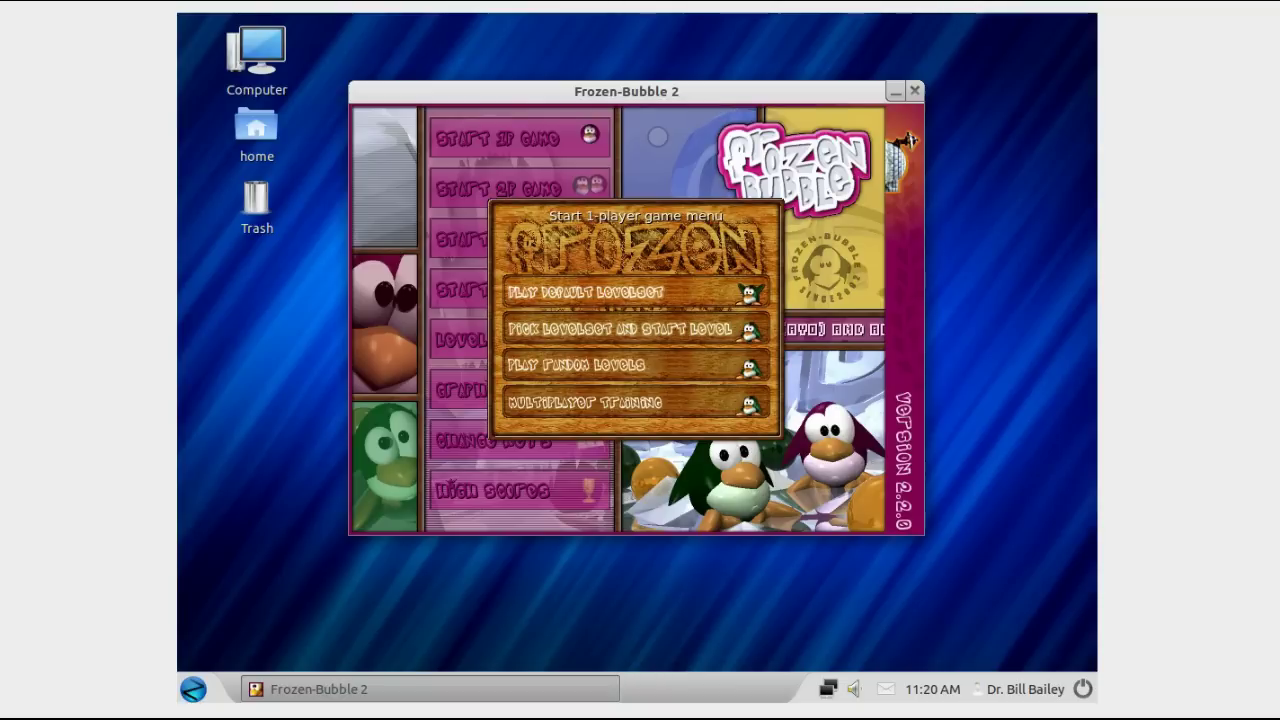
key(Return)
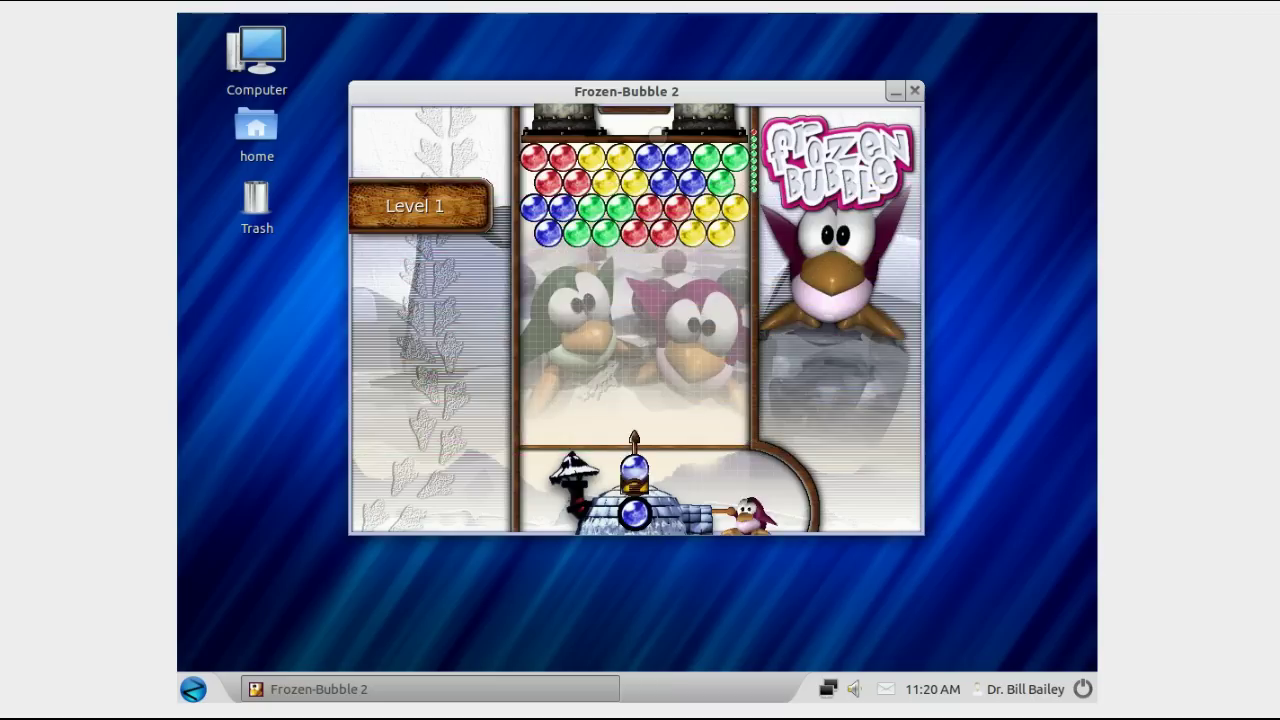
key(Left)
key(Right)
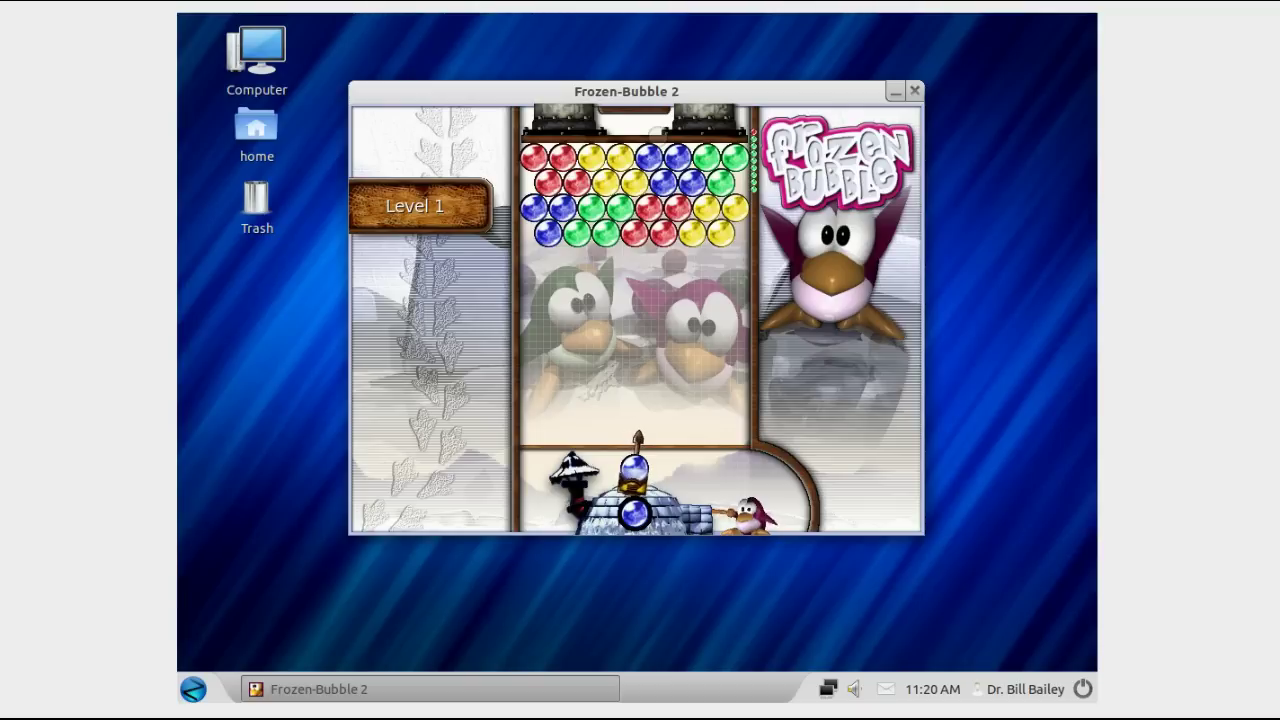
key(Left)
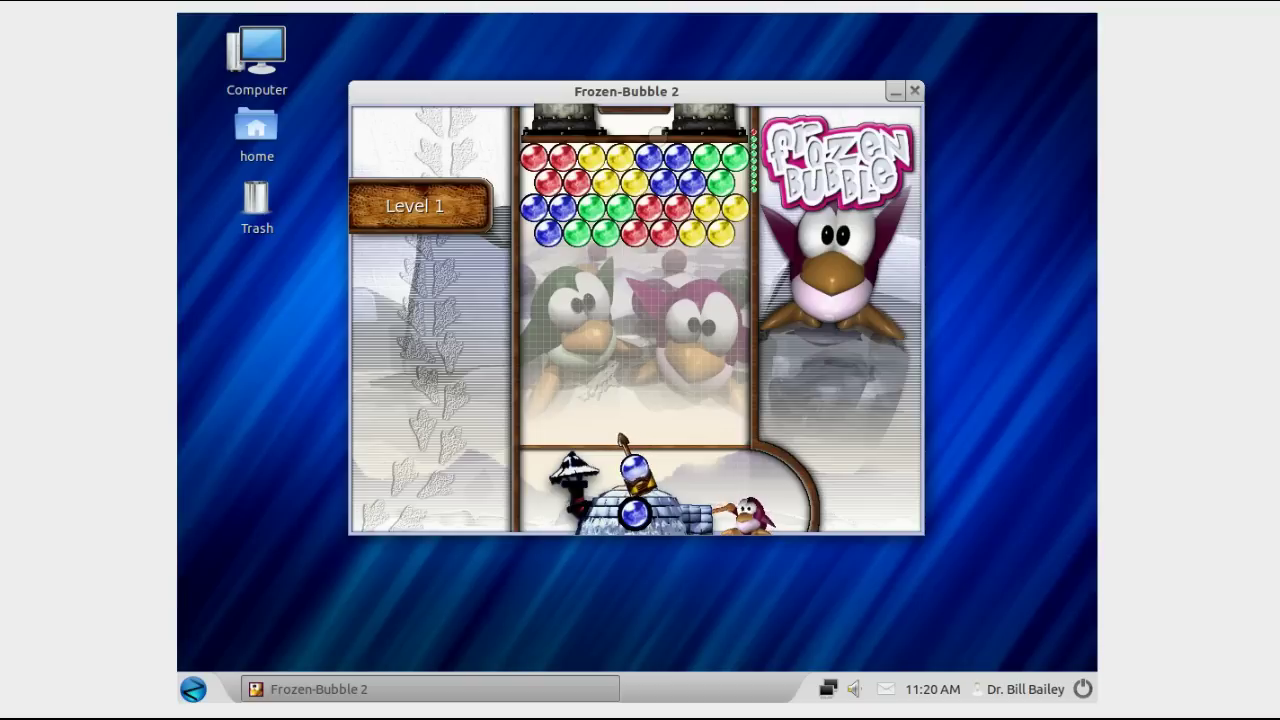
key(Up)
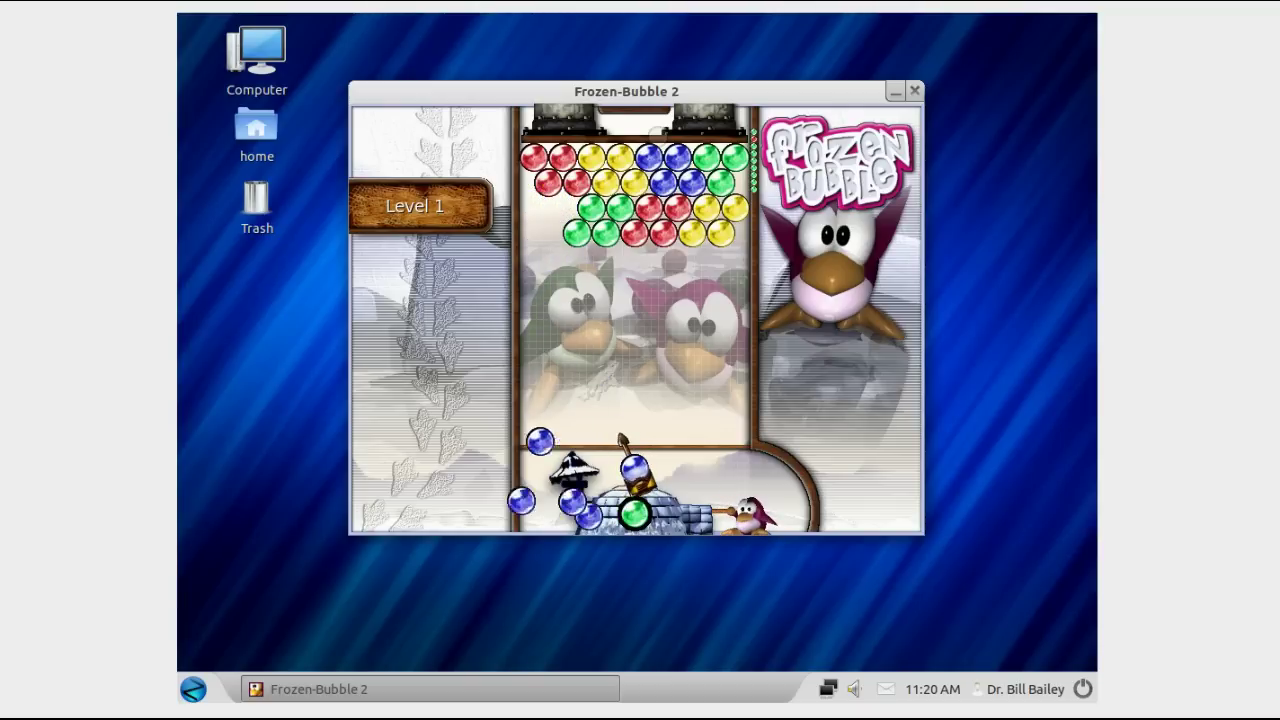
Step: Aim and fire green, red, yellow and blue bubbles into their matching clusters
key(Up)
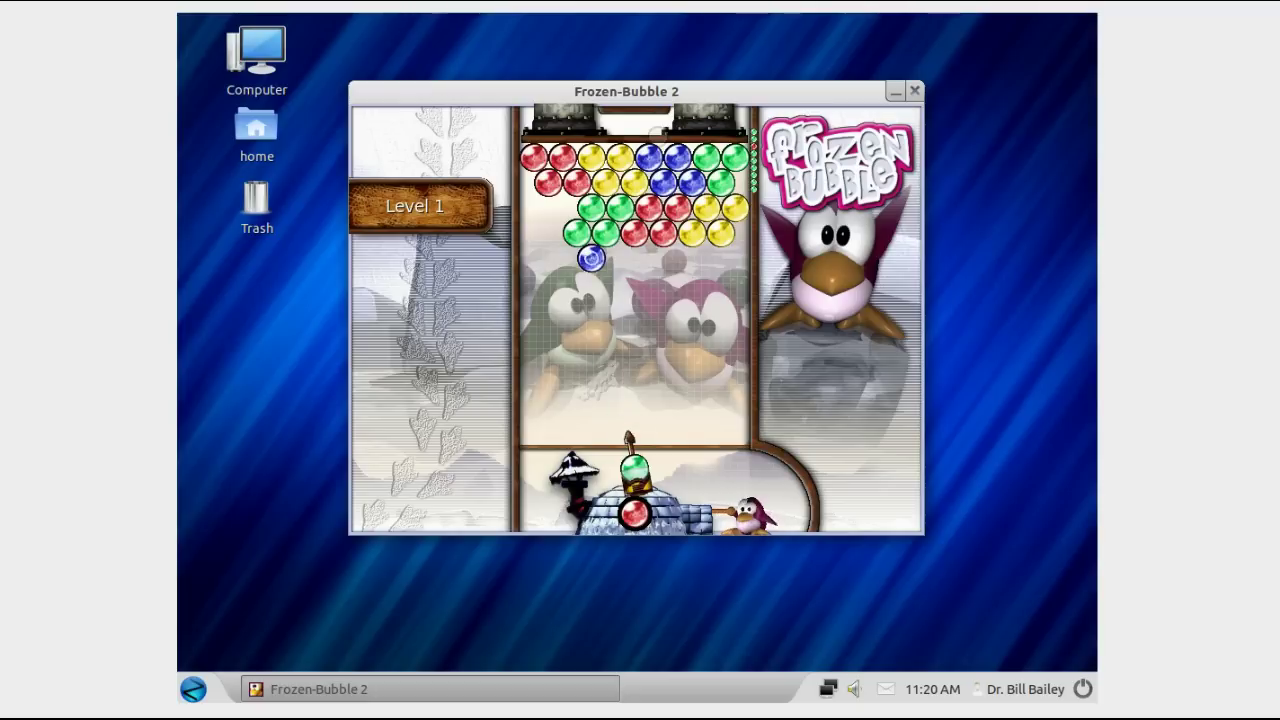
key(Up)
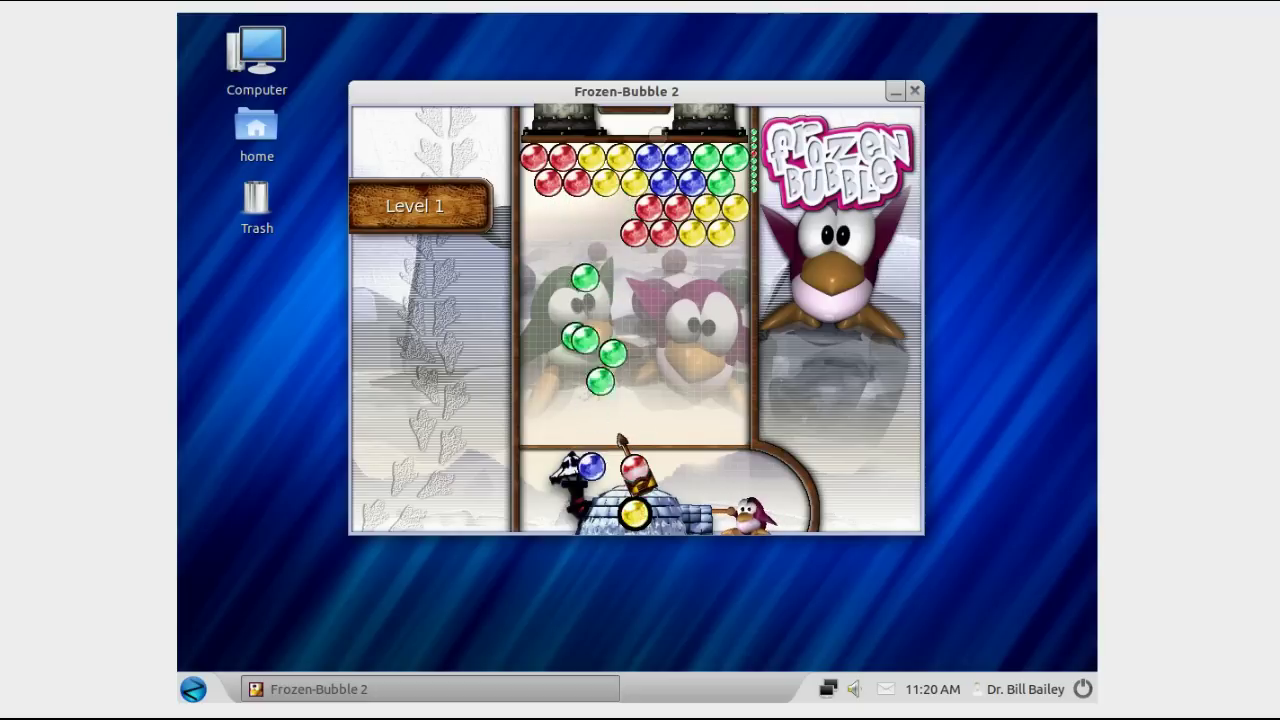
key(Right)
key(Up)
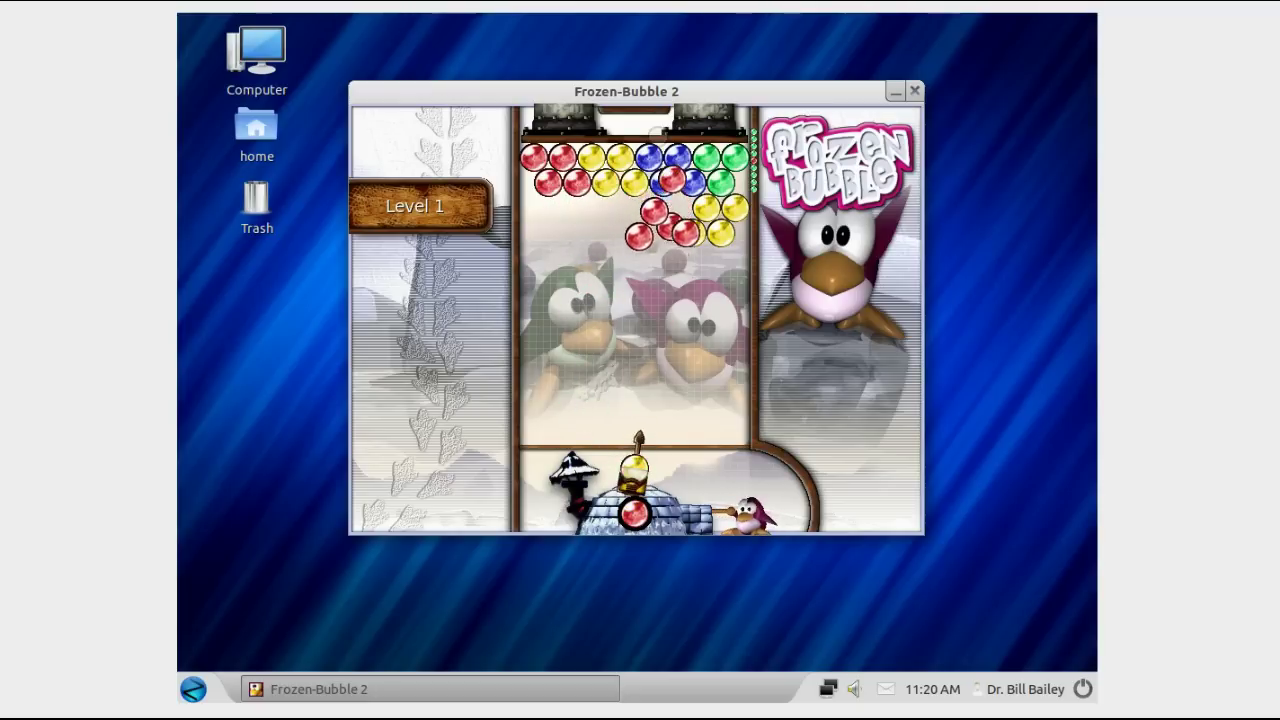
key(Right)
key(Up)
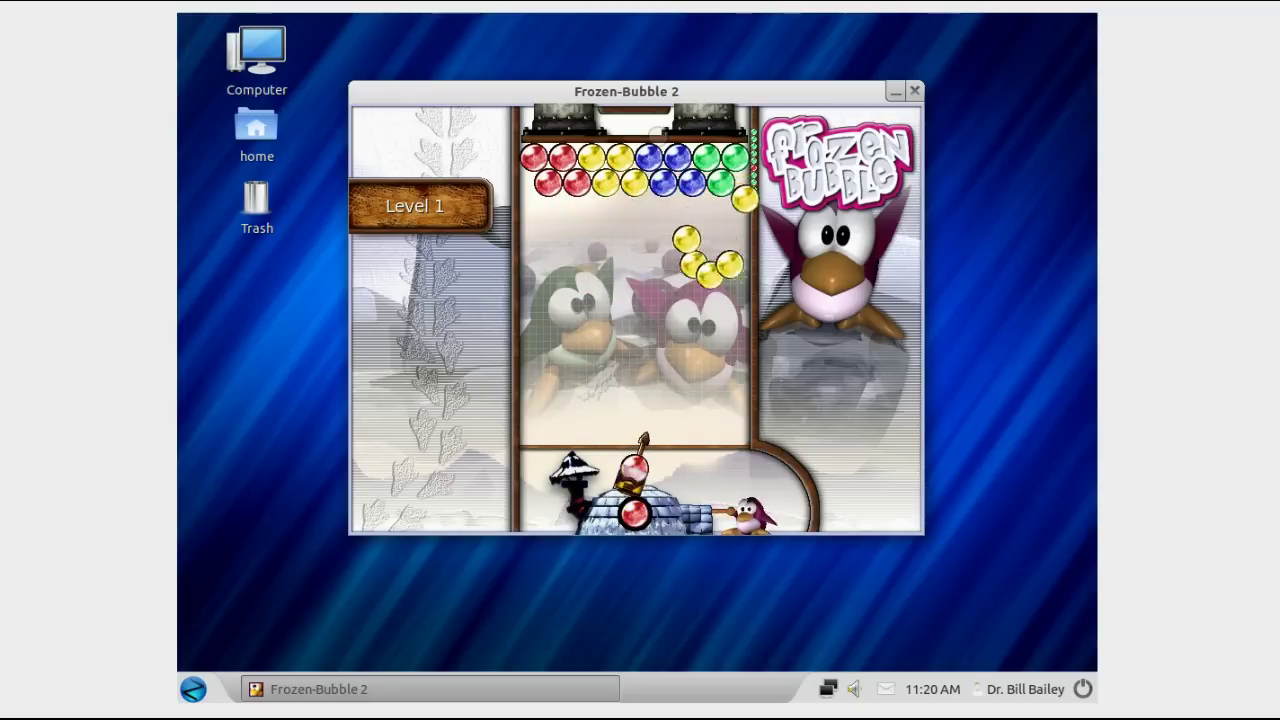
key(Left)
key(Up)
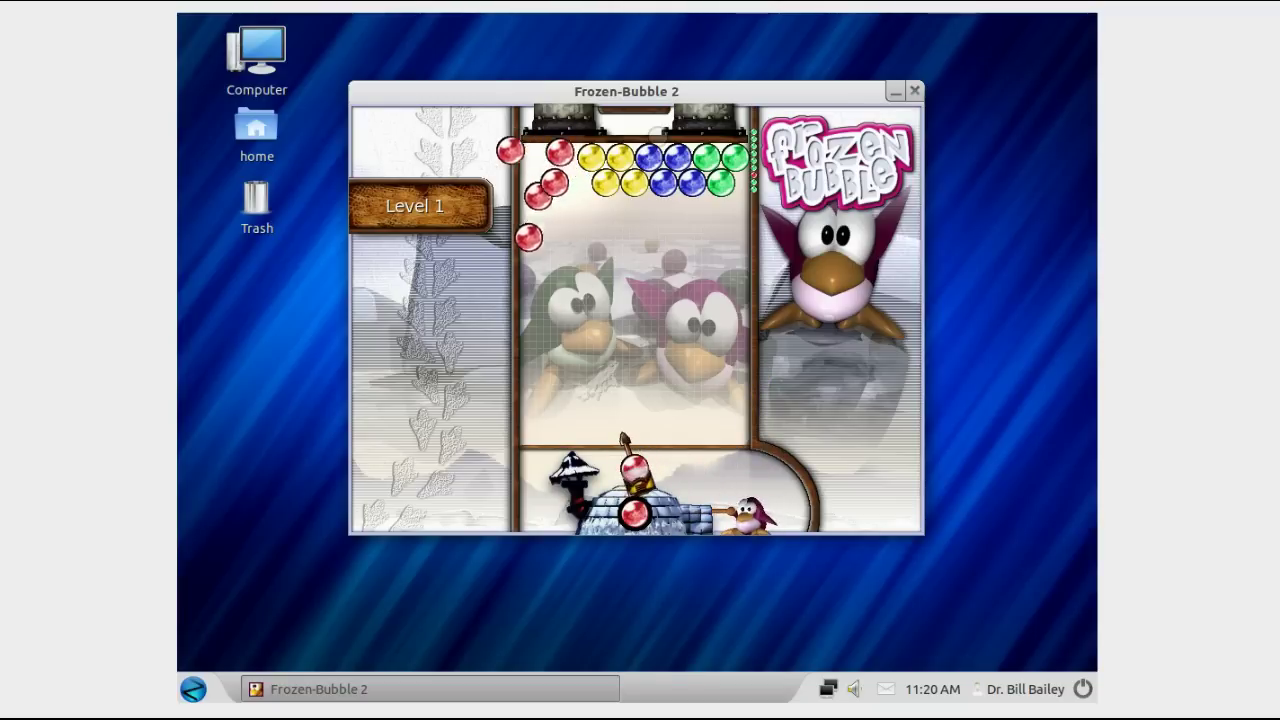
key(Right)
key(Up)
key(Left)
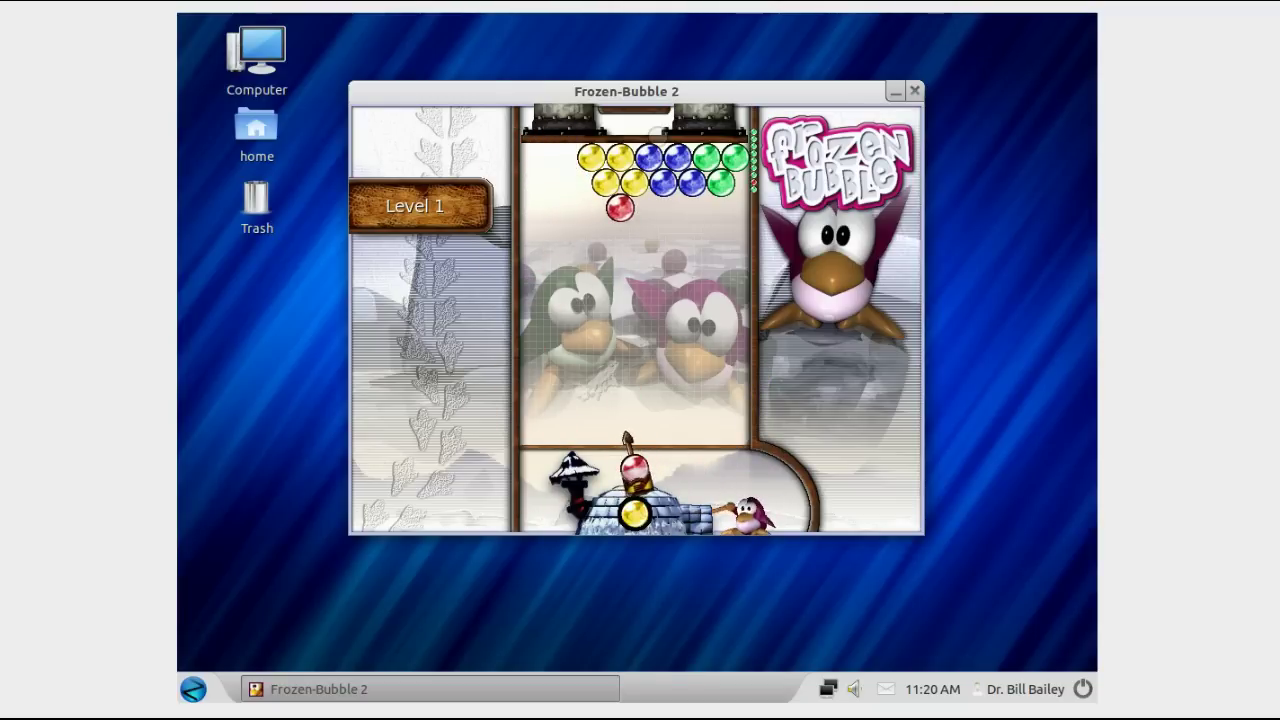
key(Up)
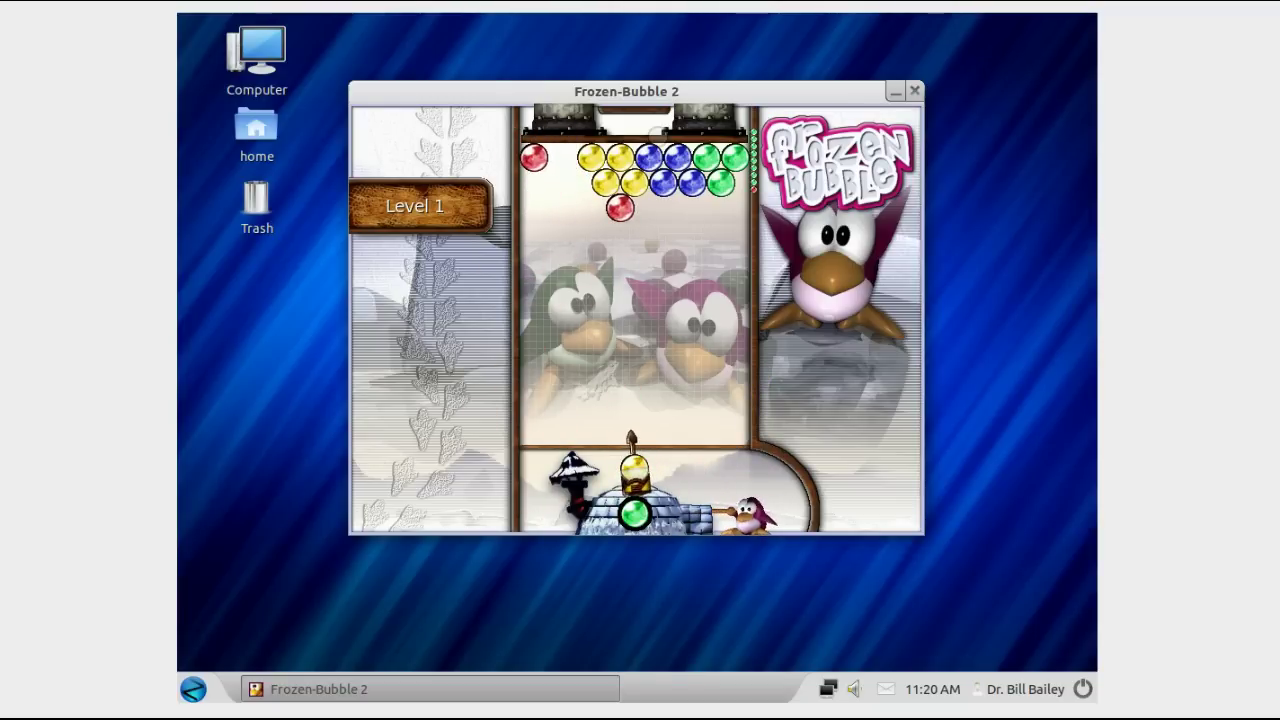
key(Up)
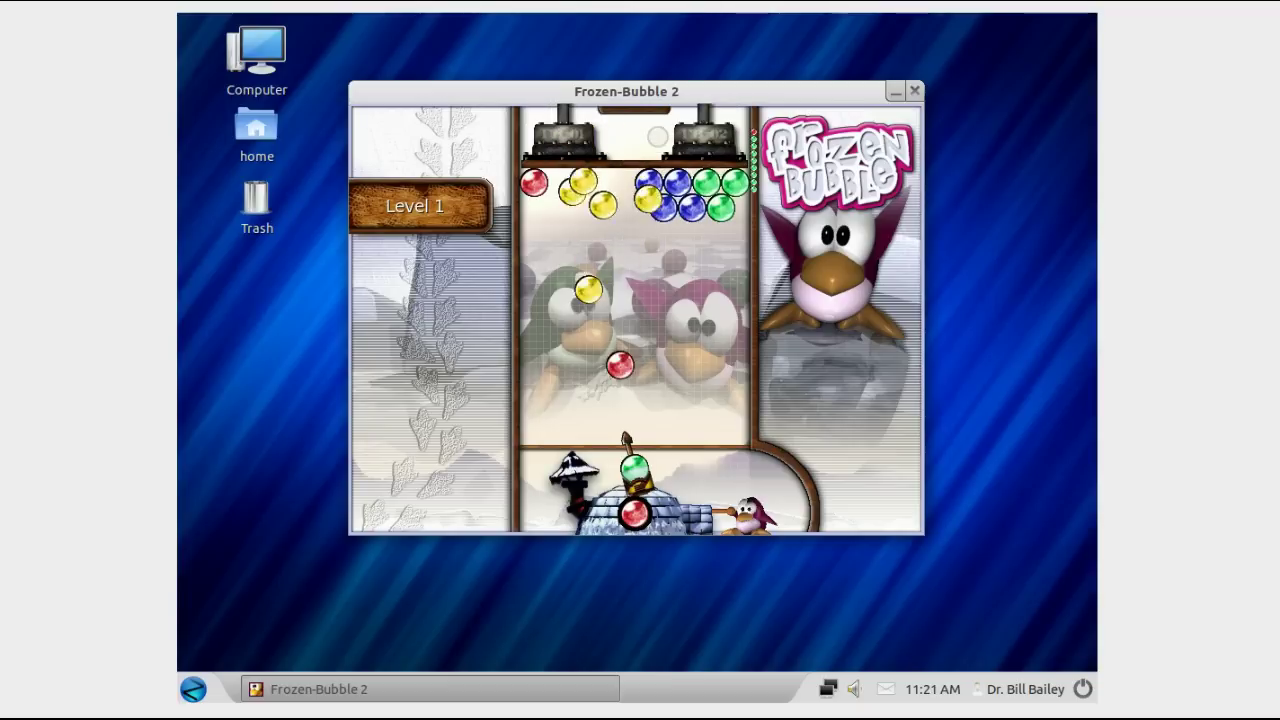
key(Right)
key(Right)
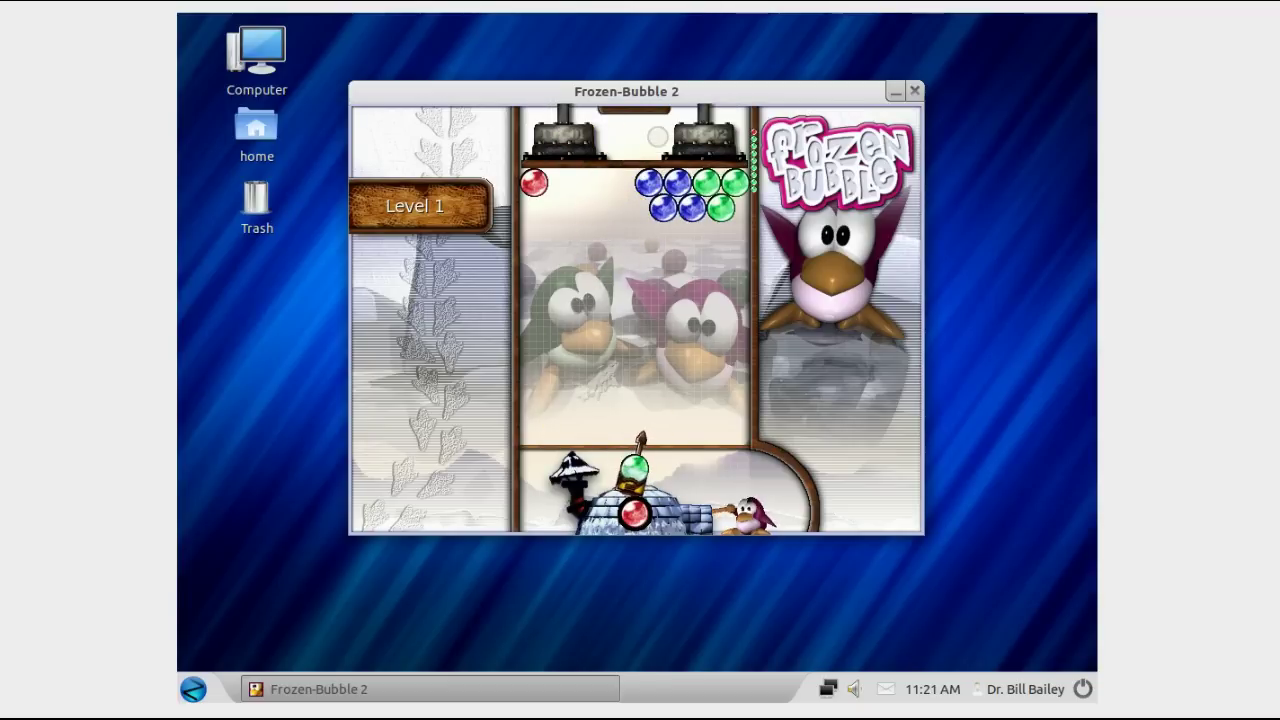
key(Up)
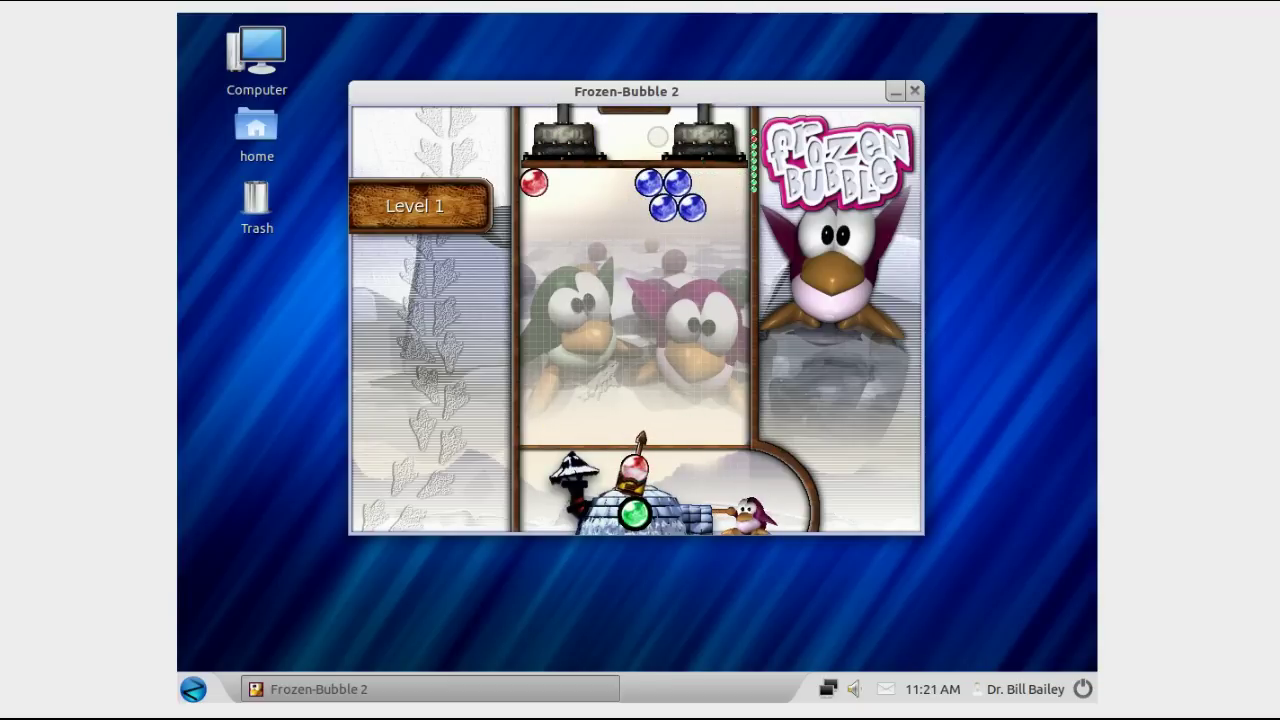
key(Left)
key(Up)
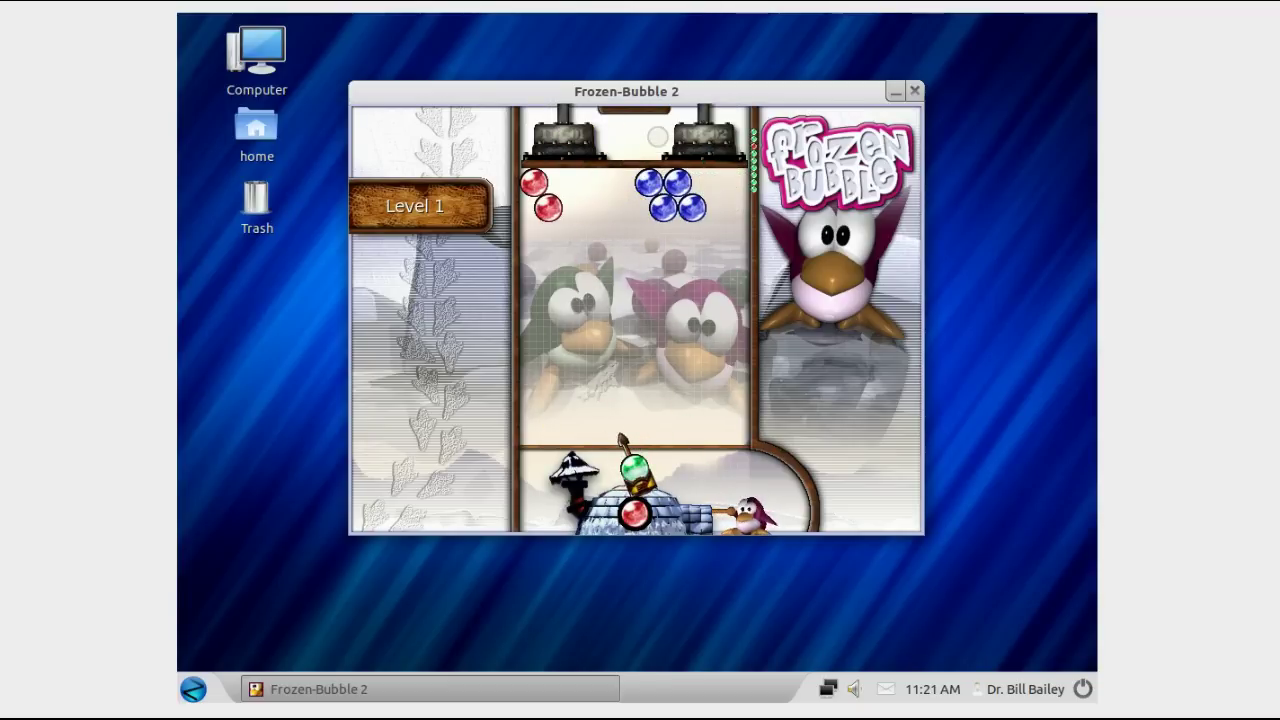
key(Left)
key(Up)
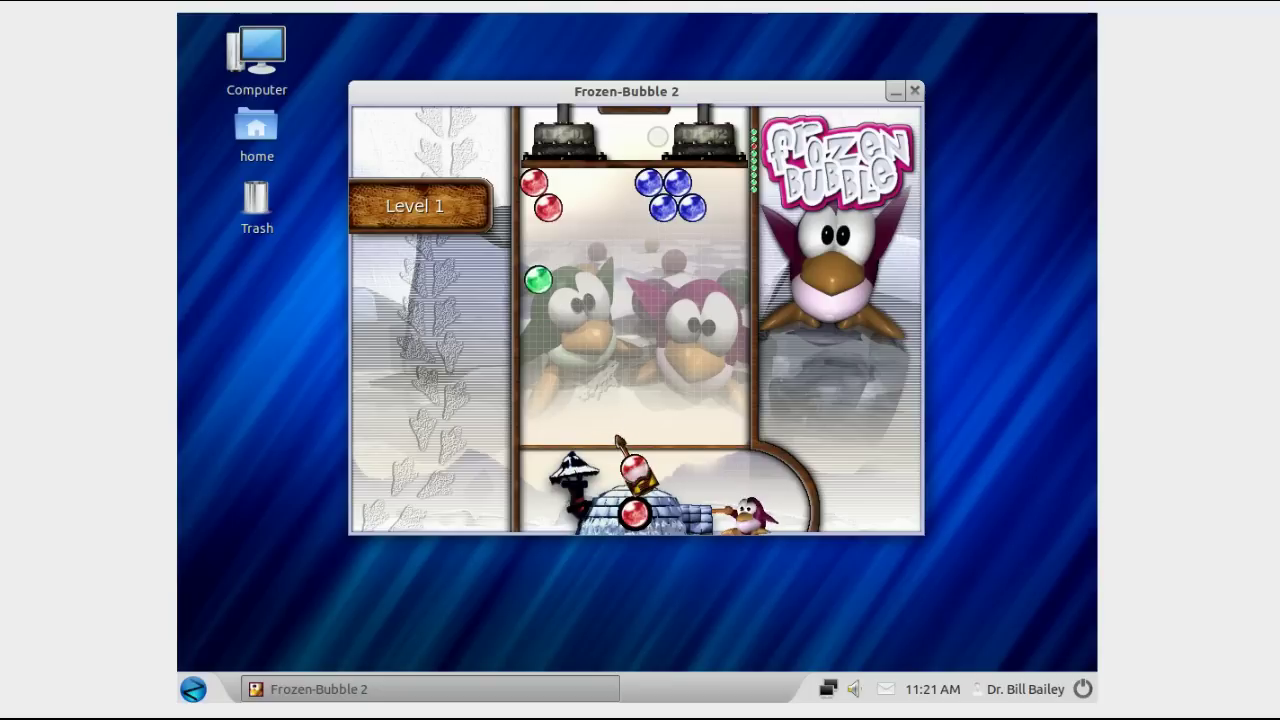
key(Up)
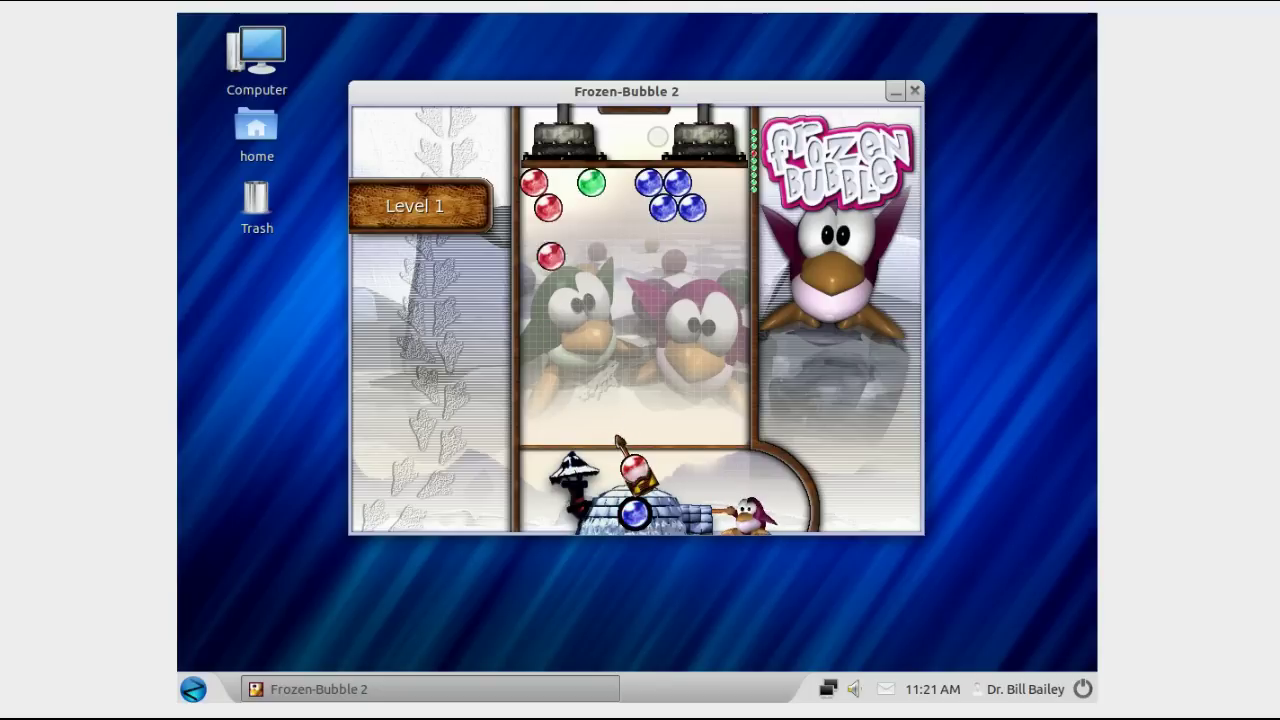
key(Right)
key(Up)
key(Right)
key(Up)
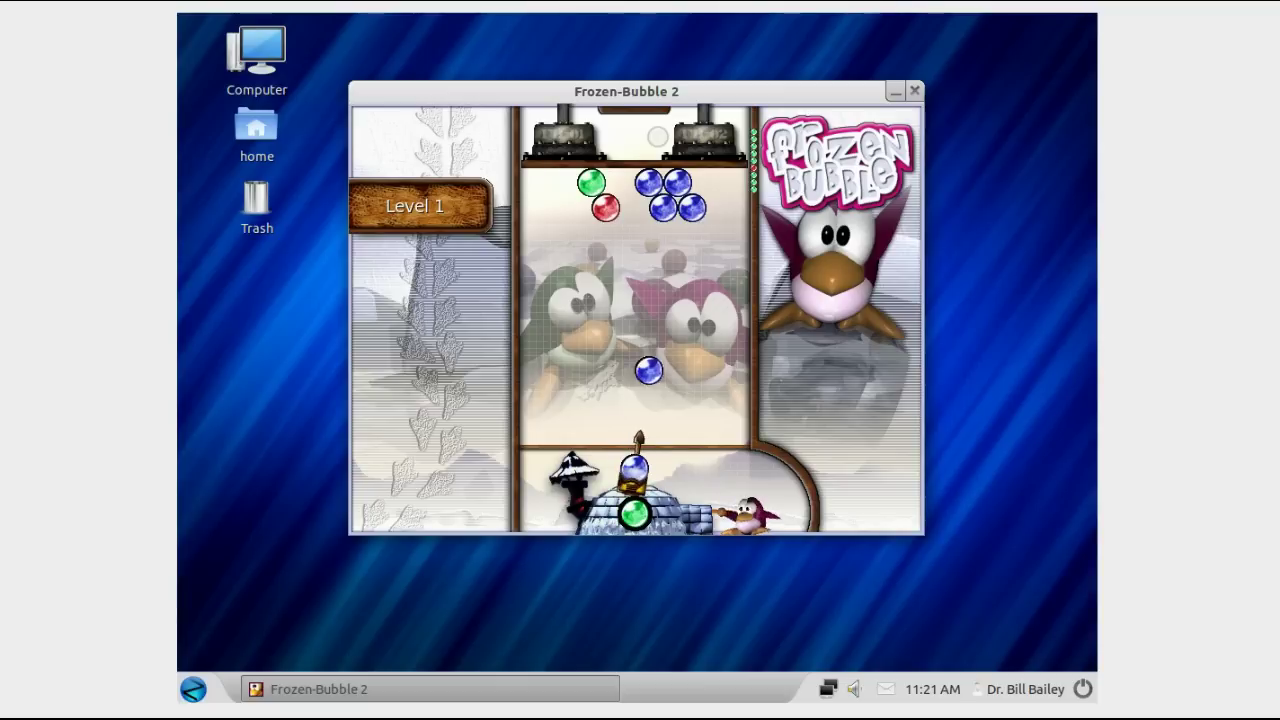
key(Left)
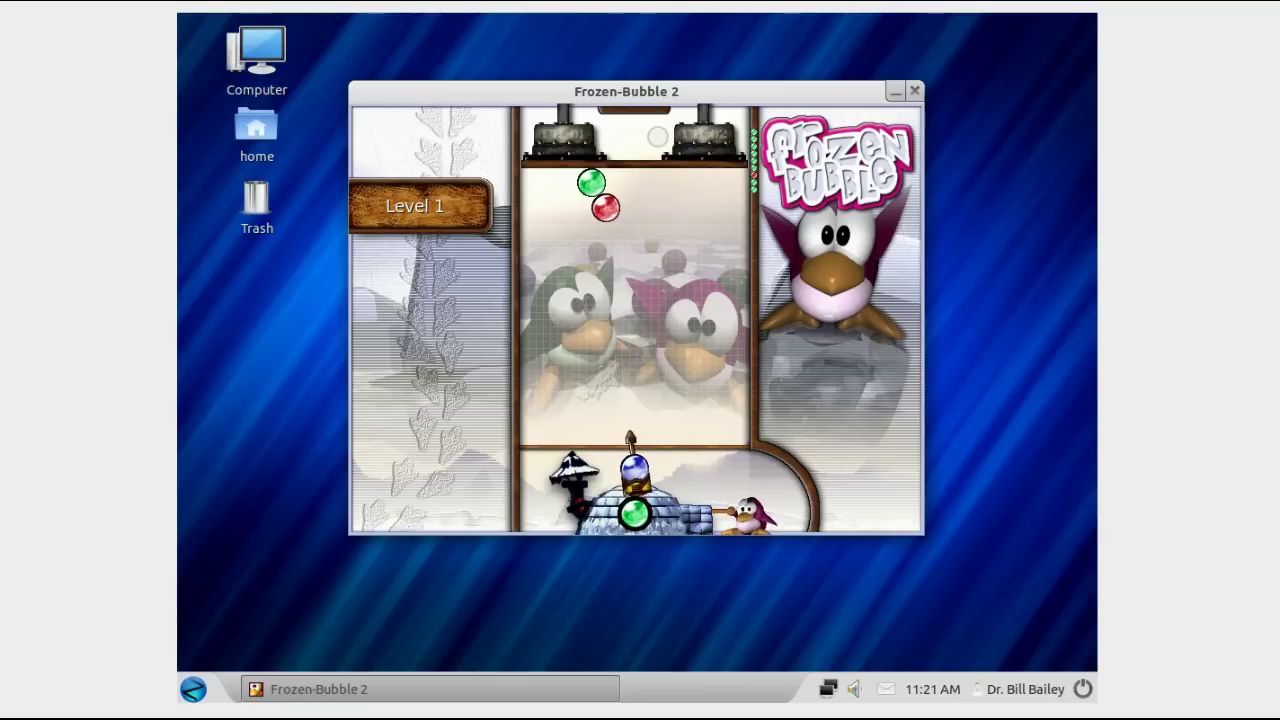
key(Up)
key(Left)
key(Up)
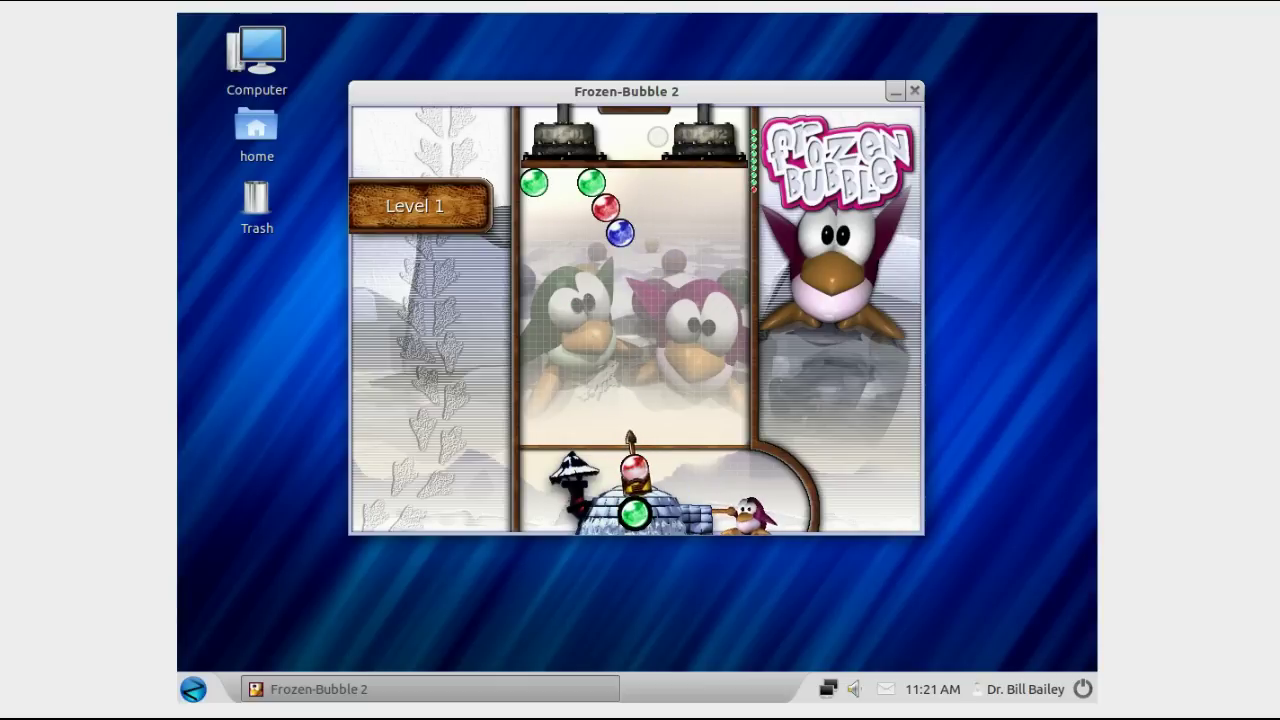
Step: Pop the remaining top-left red, green and blue clusters to win Level 1
key(Up)
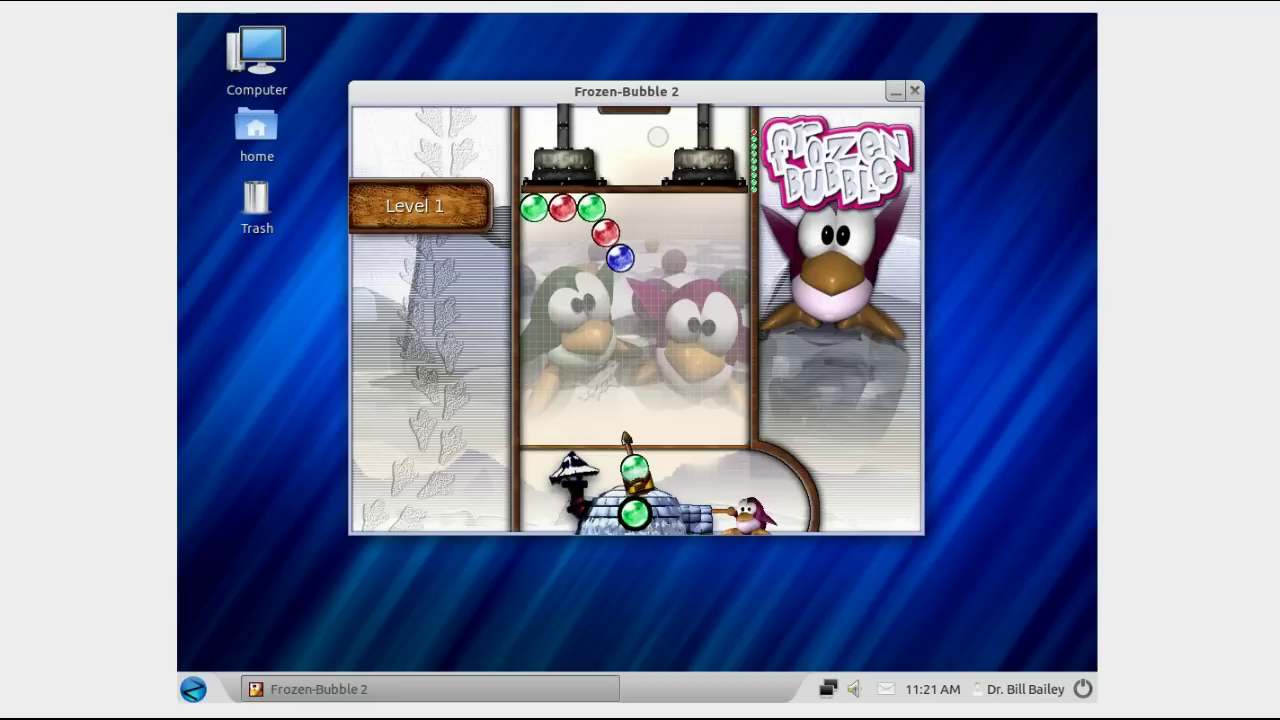
key(Up)
key(Up)
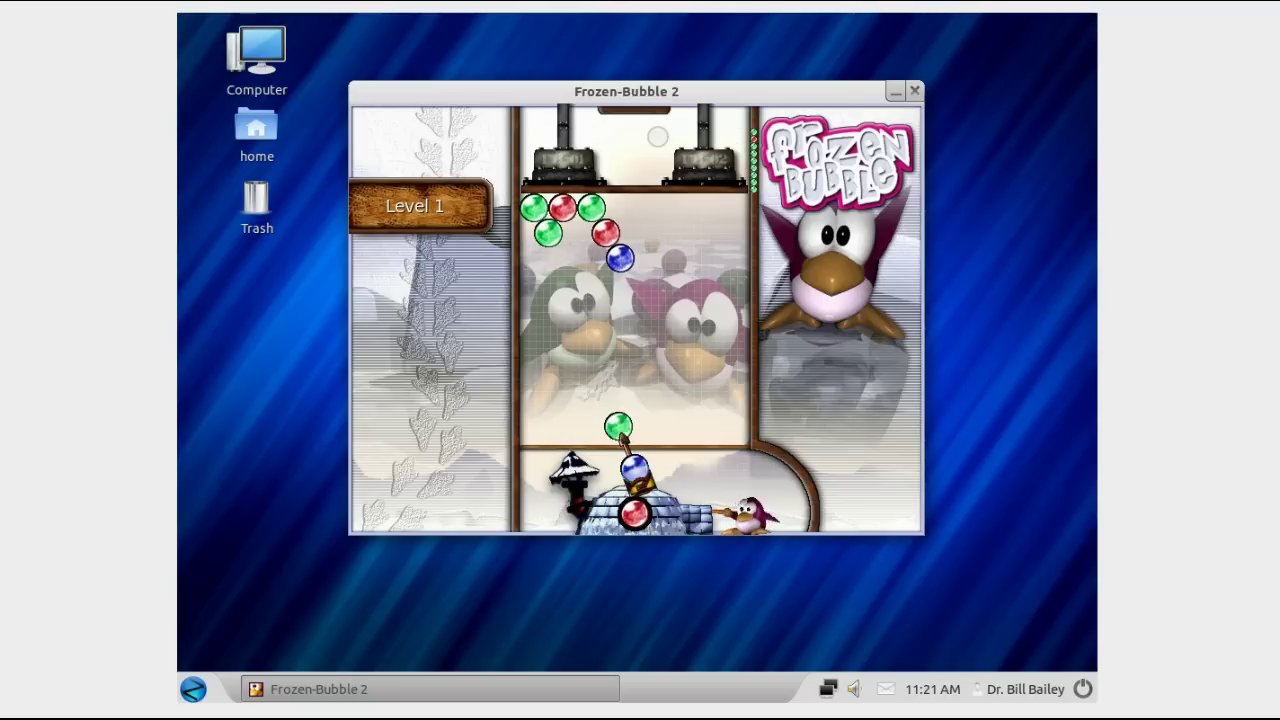
key(Up)
key(Right)
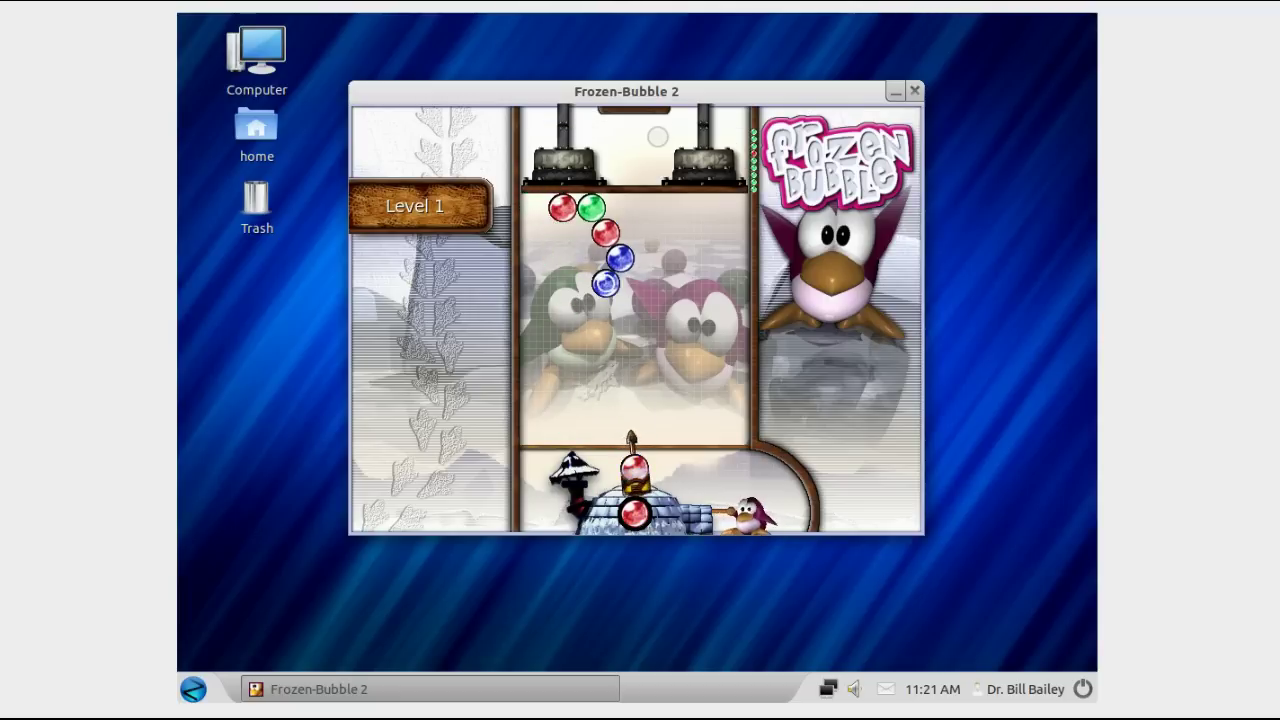
key(Left)
key(Up)
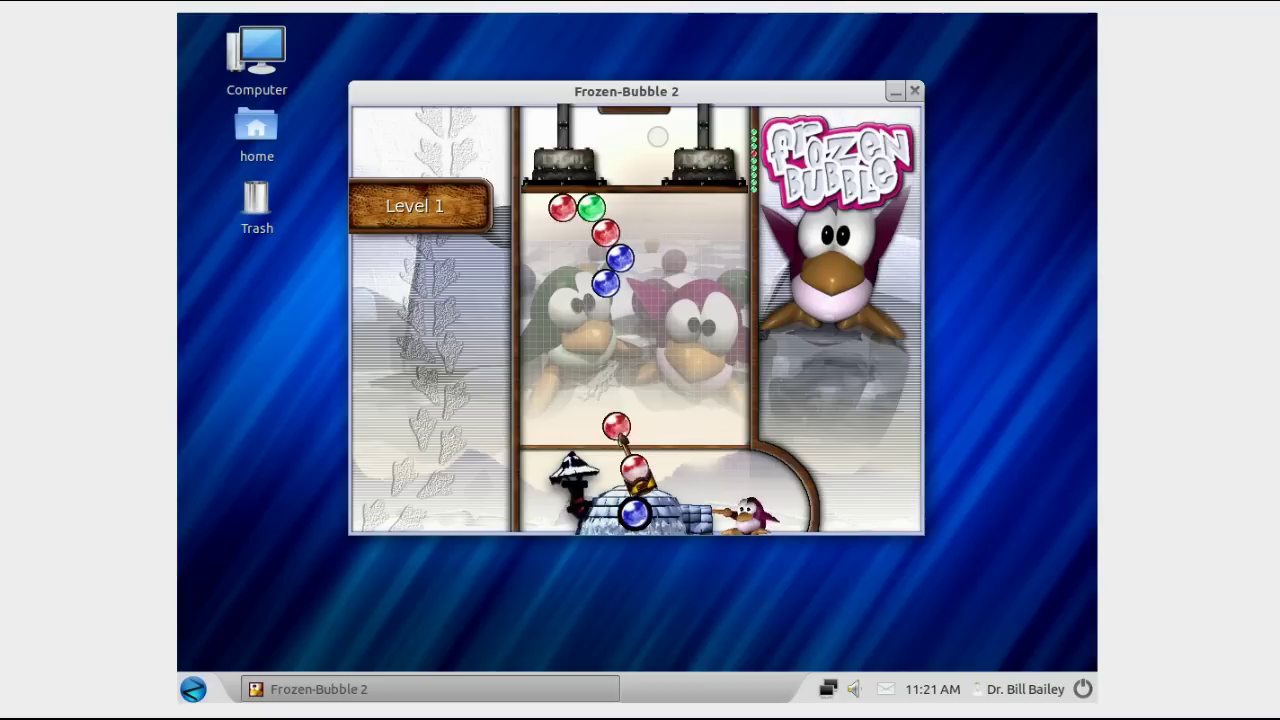
key(Up)
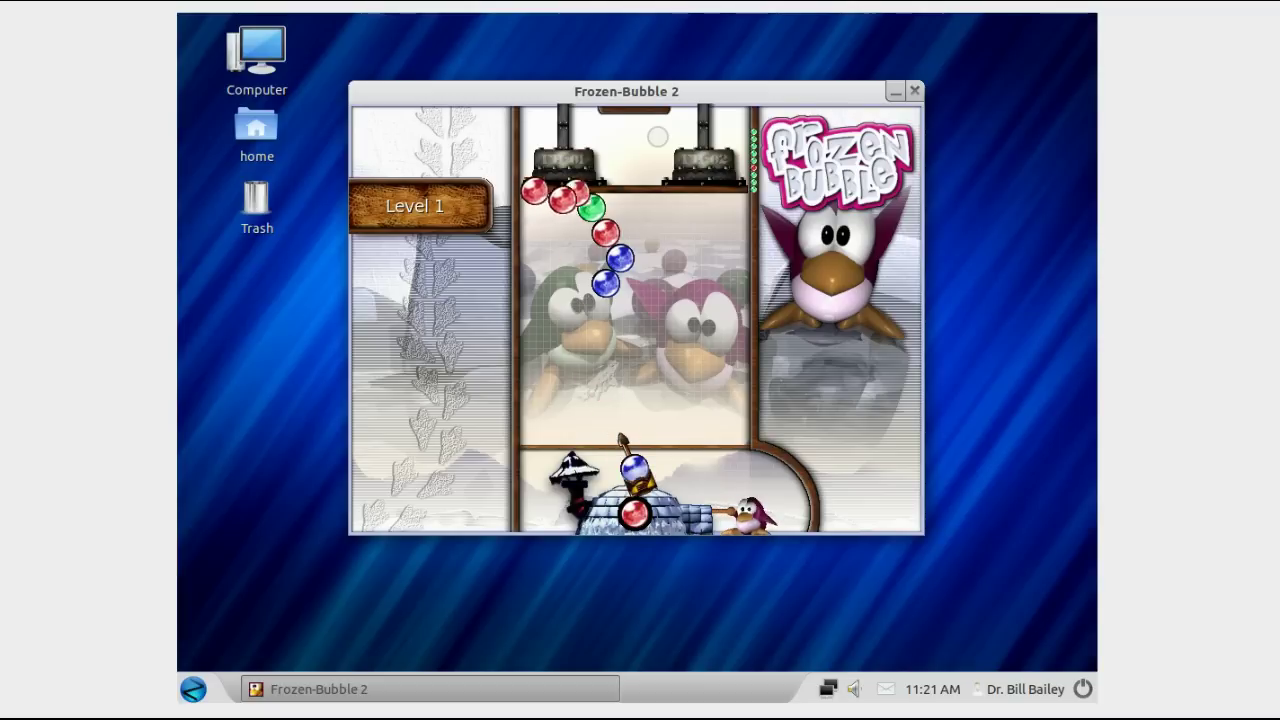
key(Right)
key(Up)
key(Right)
key(Up)
key(Left)
key(Up)
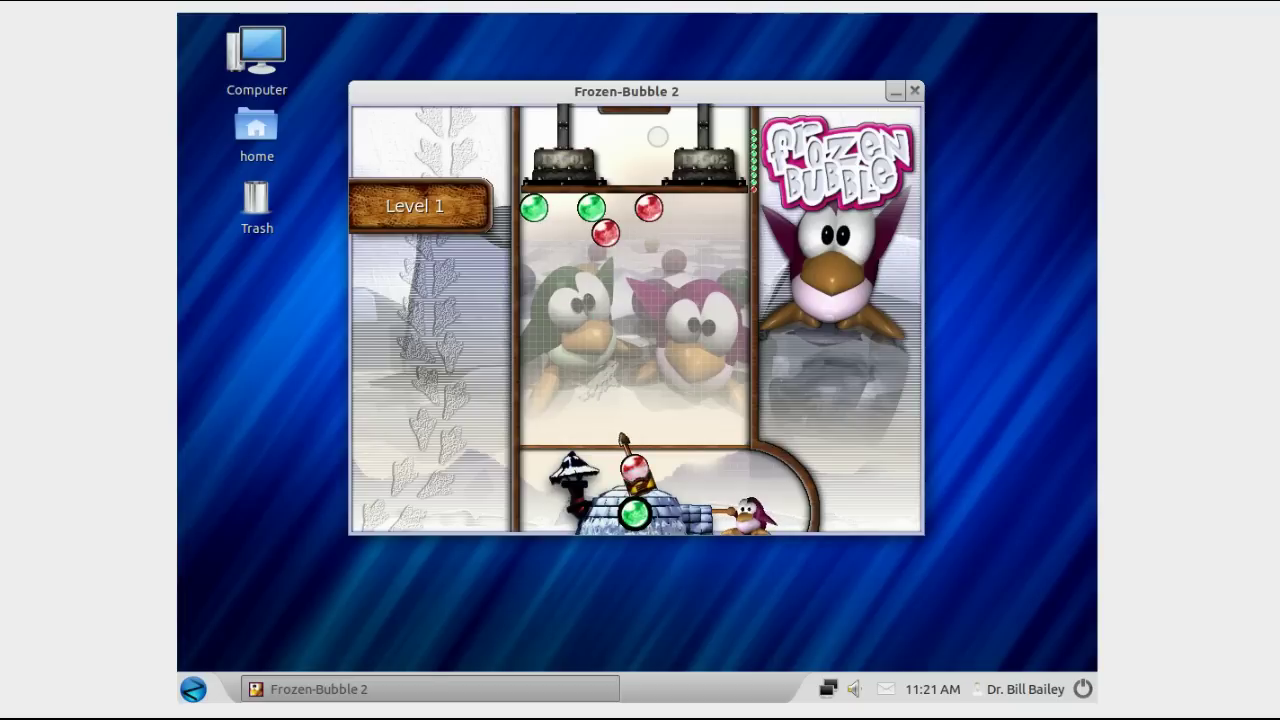
key(Right)
key(Up)
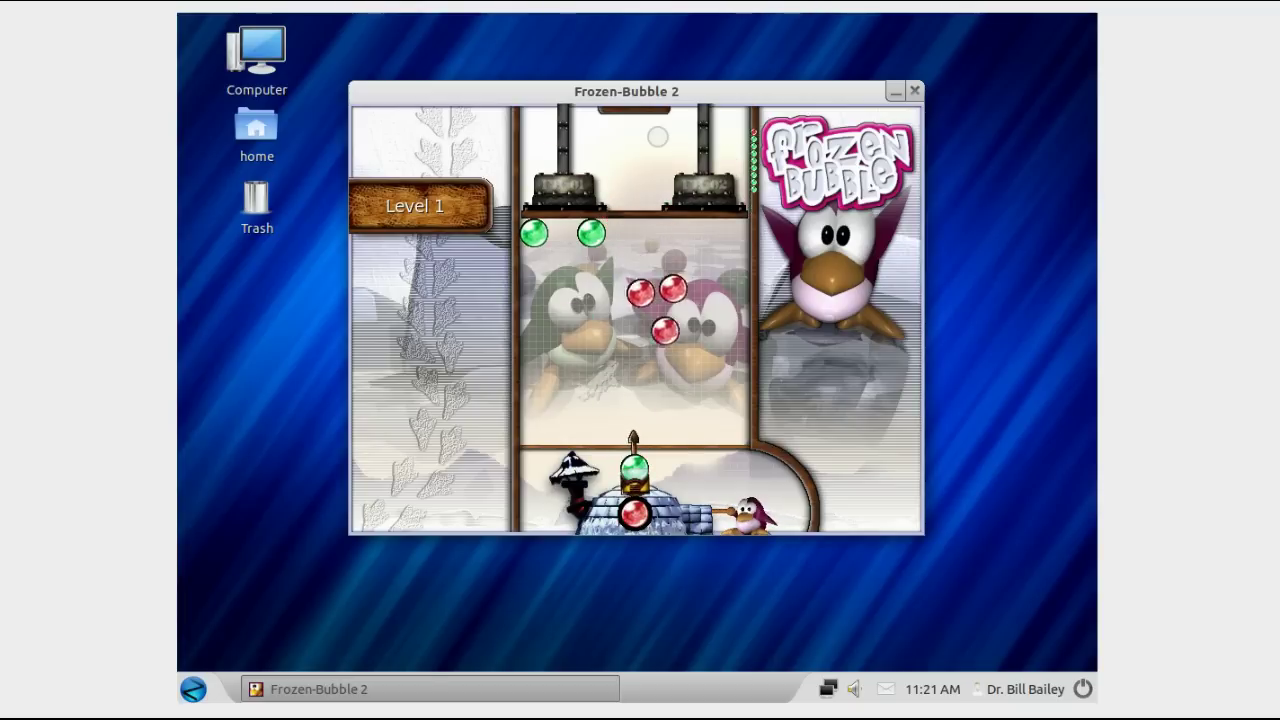
key(Left)
key(Up)
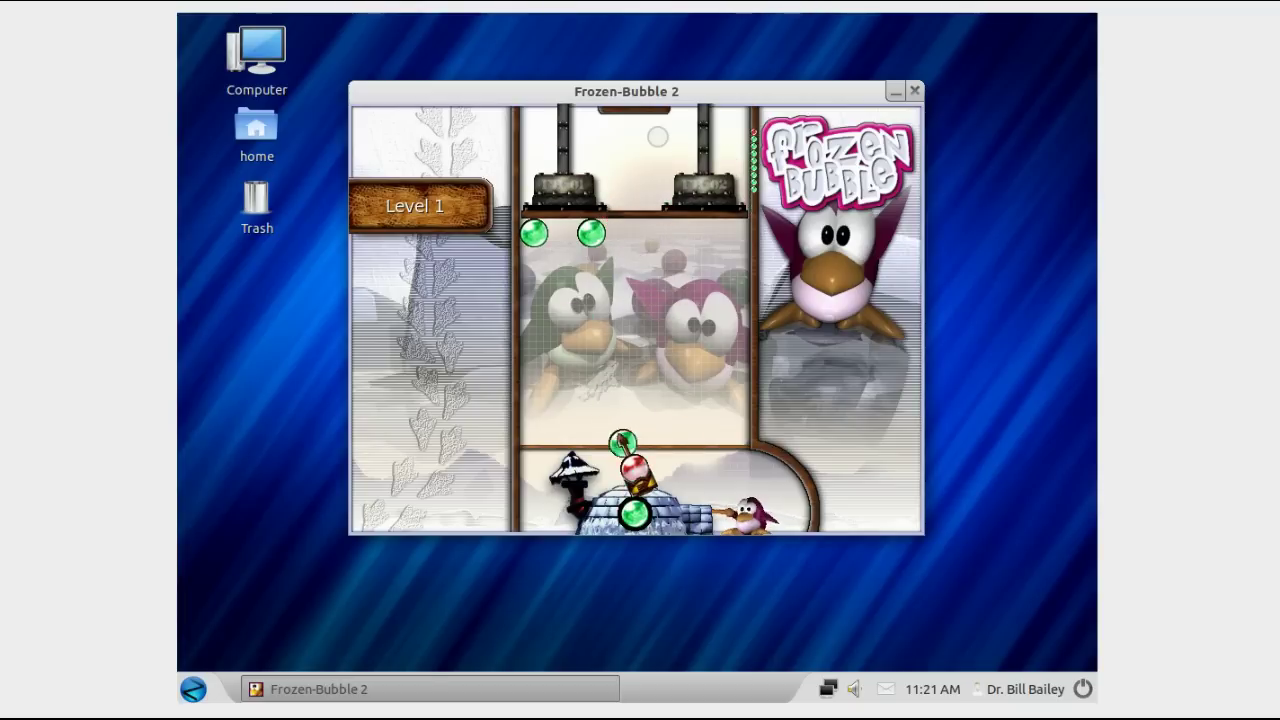
key(Up)
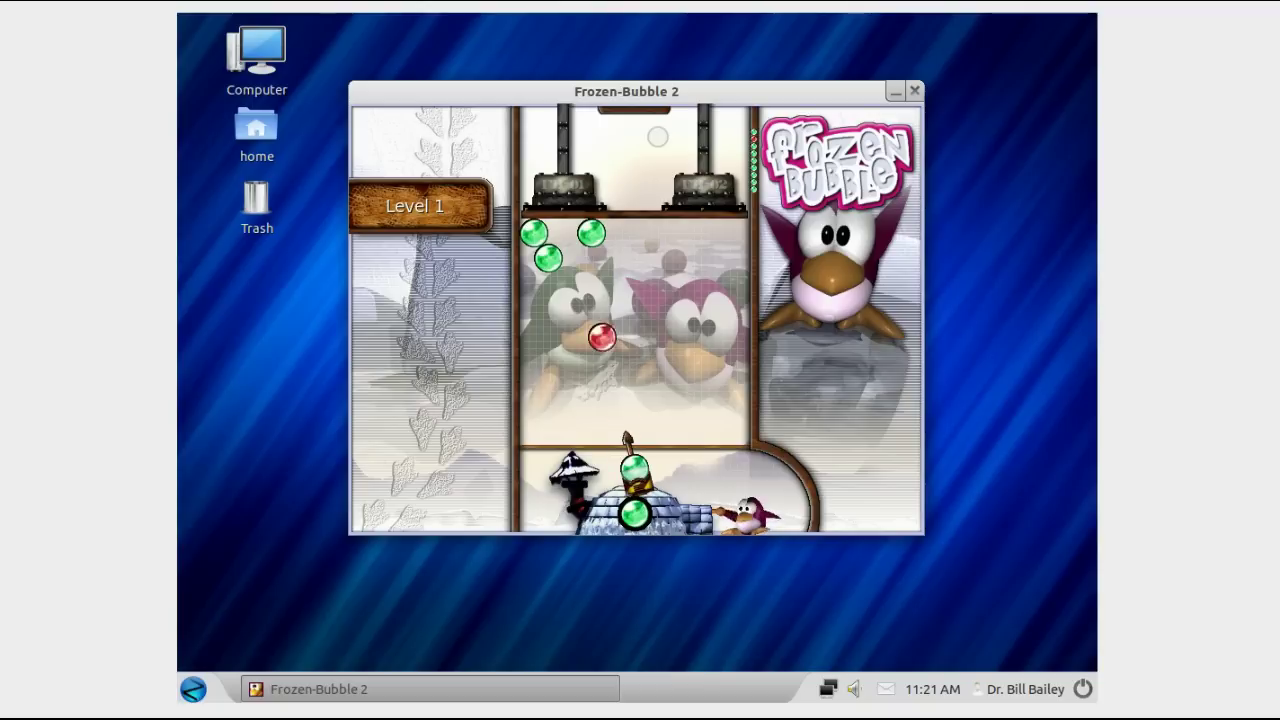
key(Up)
key(Right)
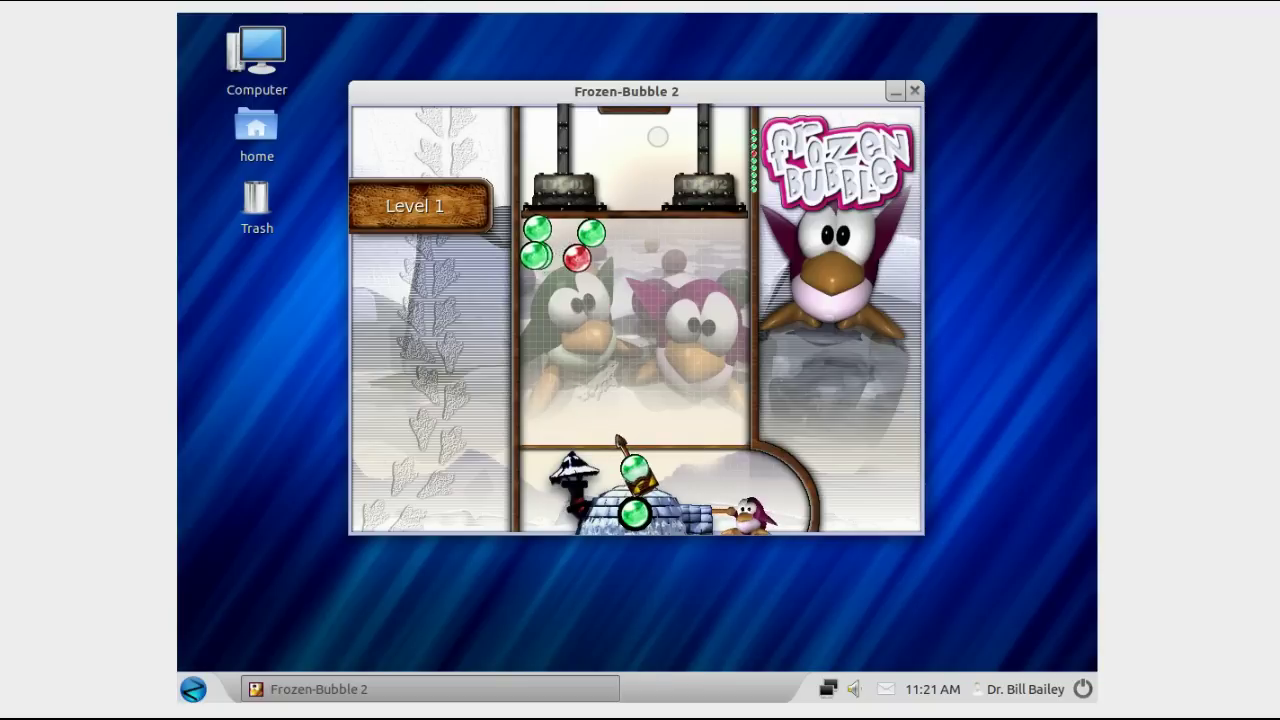
key(Up)
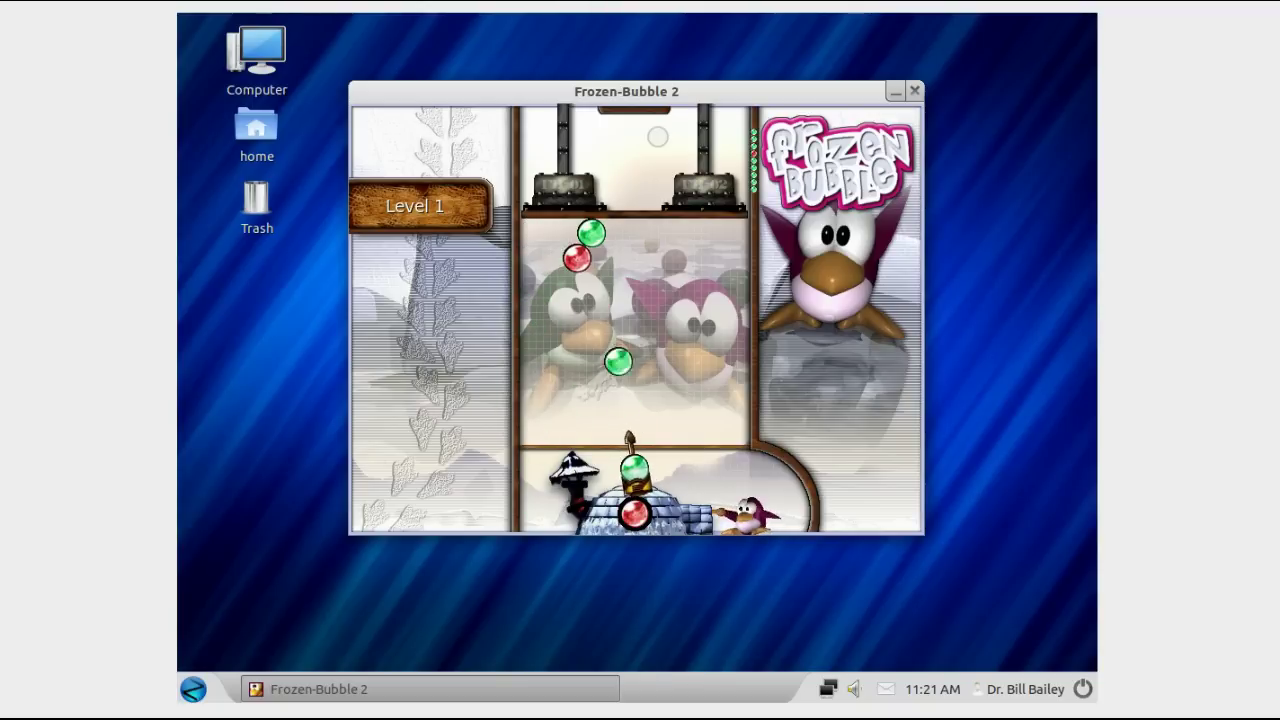
key(Up)
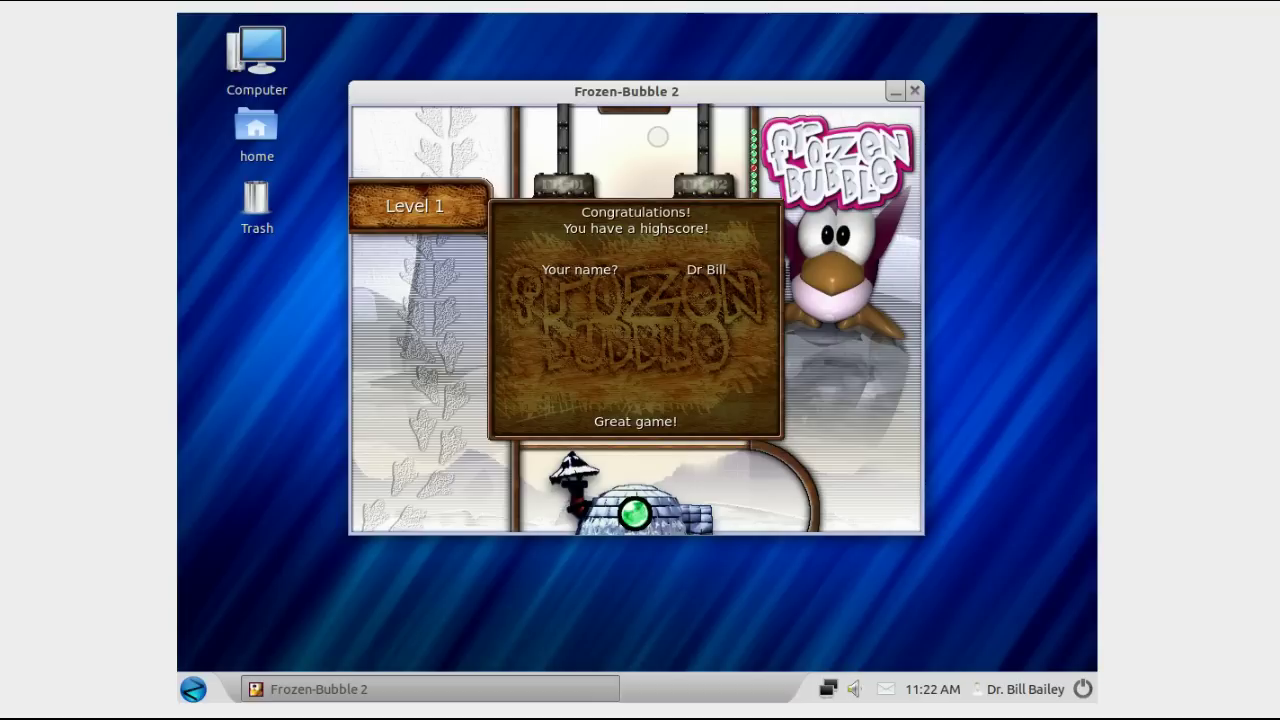
Step: Save the 1'23" high score under the suggested name and quit Frozen-Bubble from the main menu
key(Return)
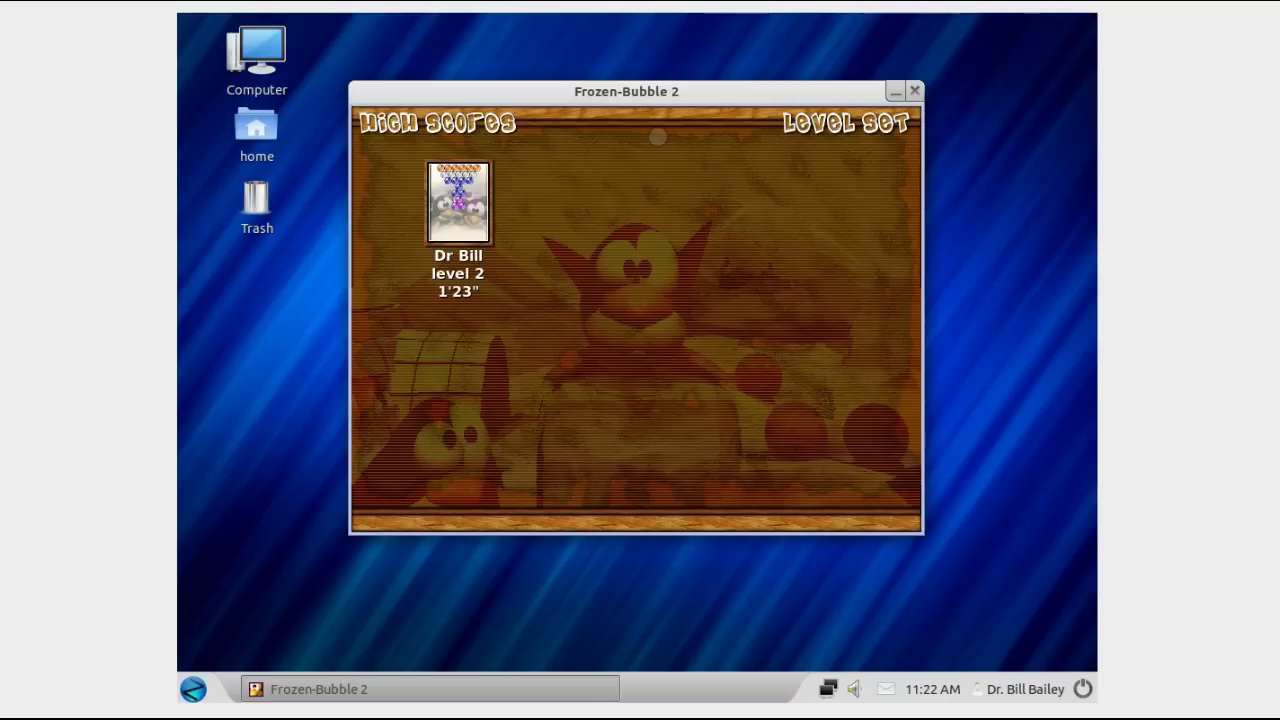
key(Return)
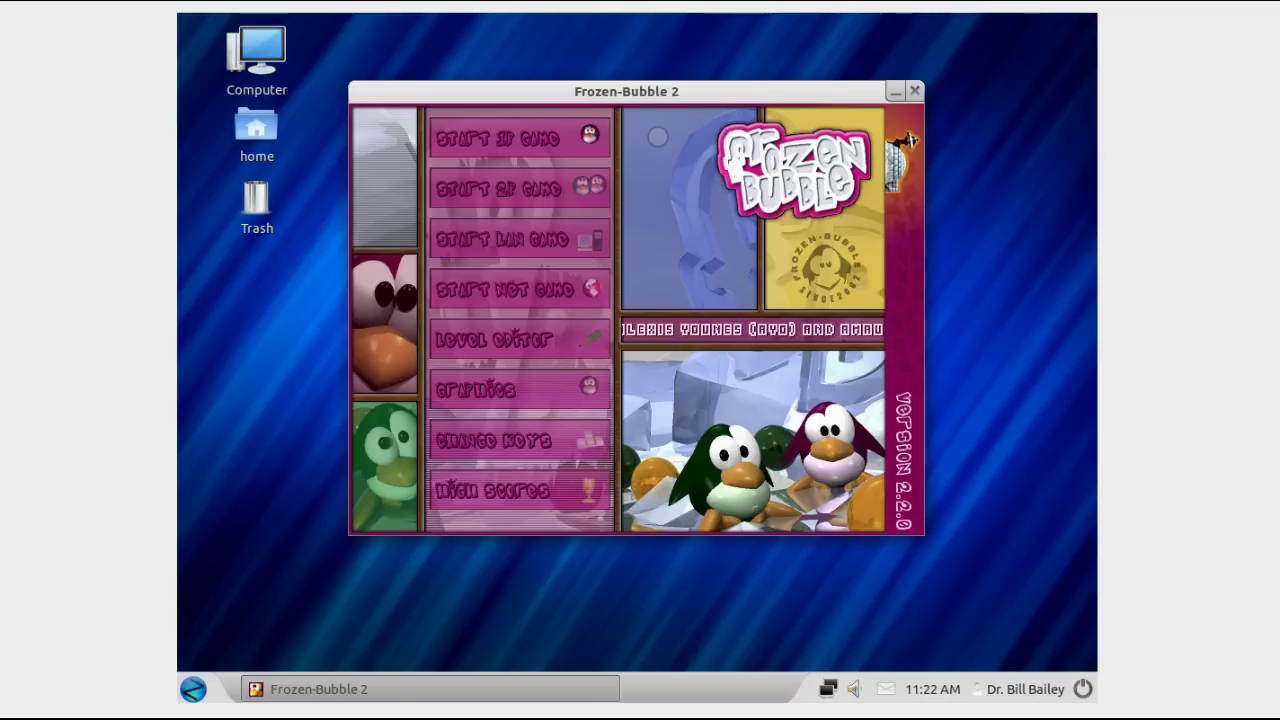
key(Escape)
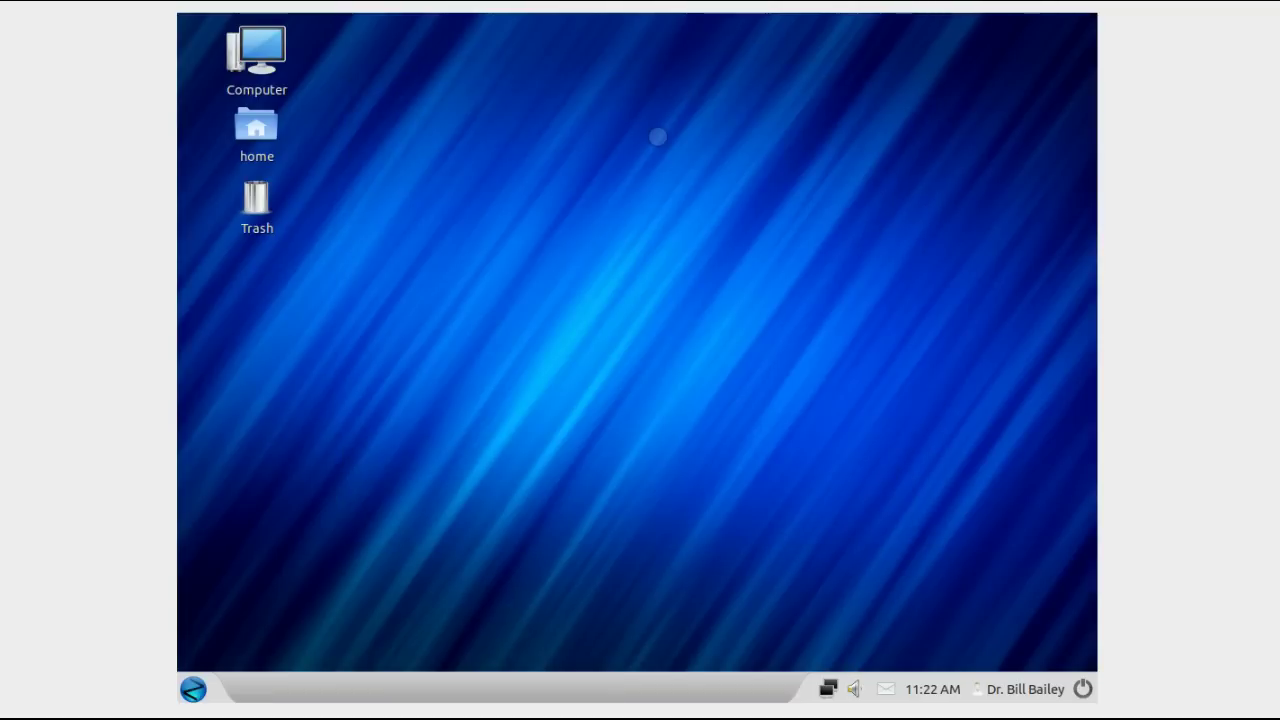
Step: Open and dismiss the applications menu and the sound controls in the panel
click(190, 688)
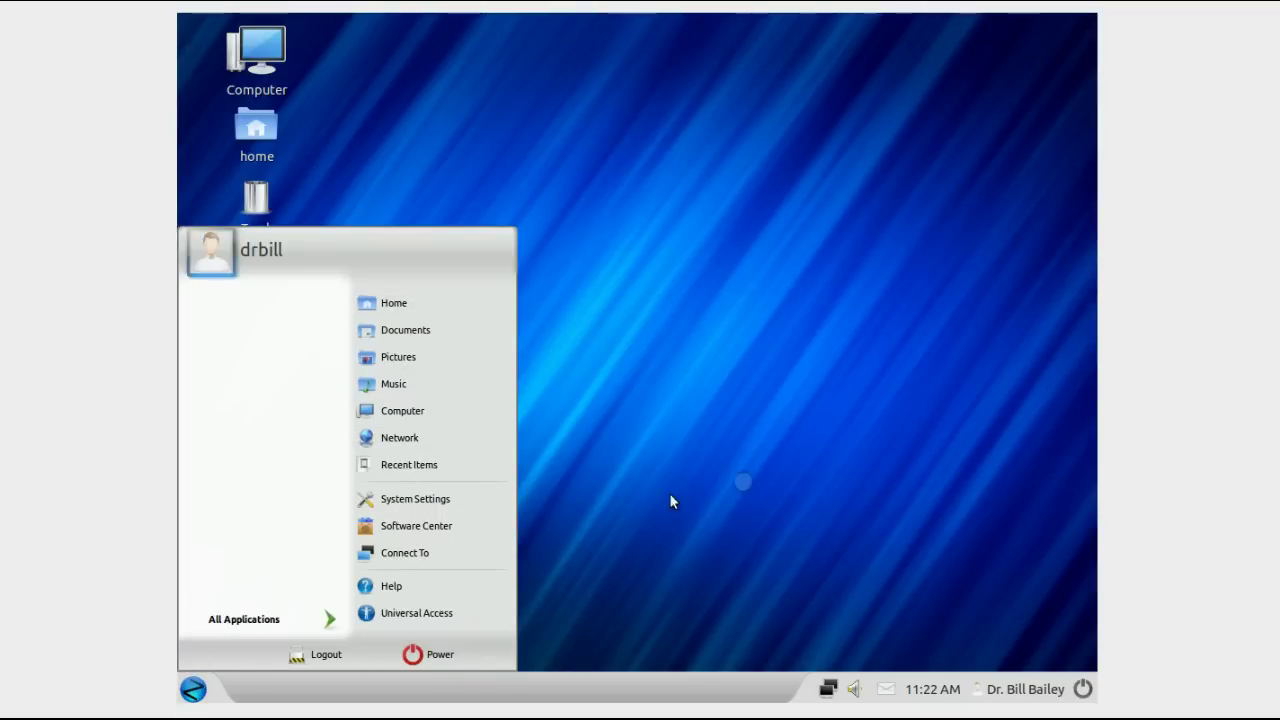
click(806, 404)
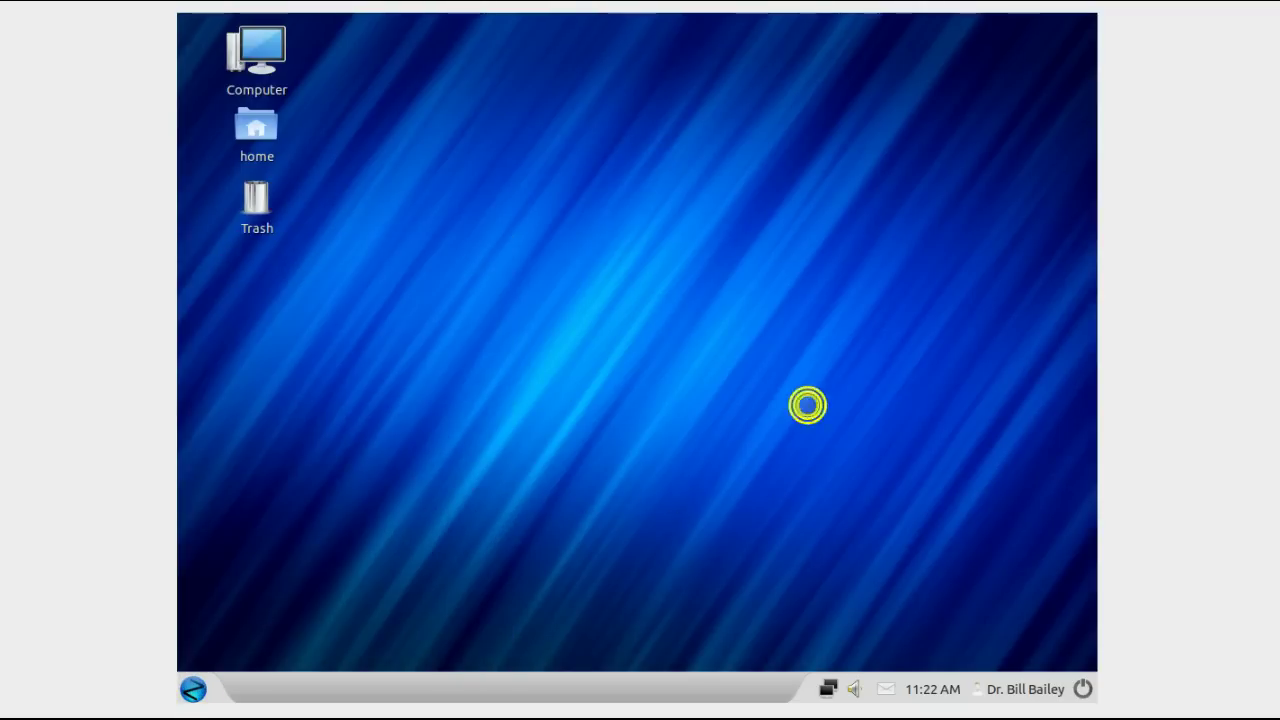
click(857, 688)
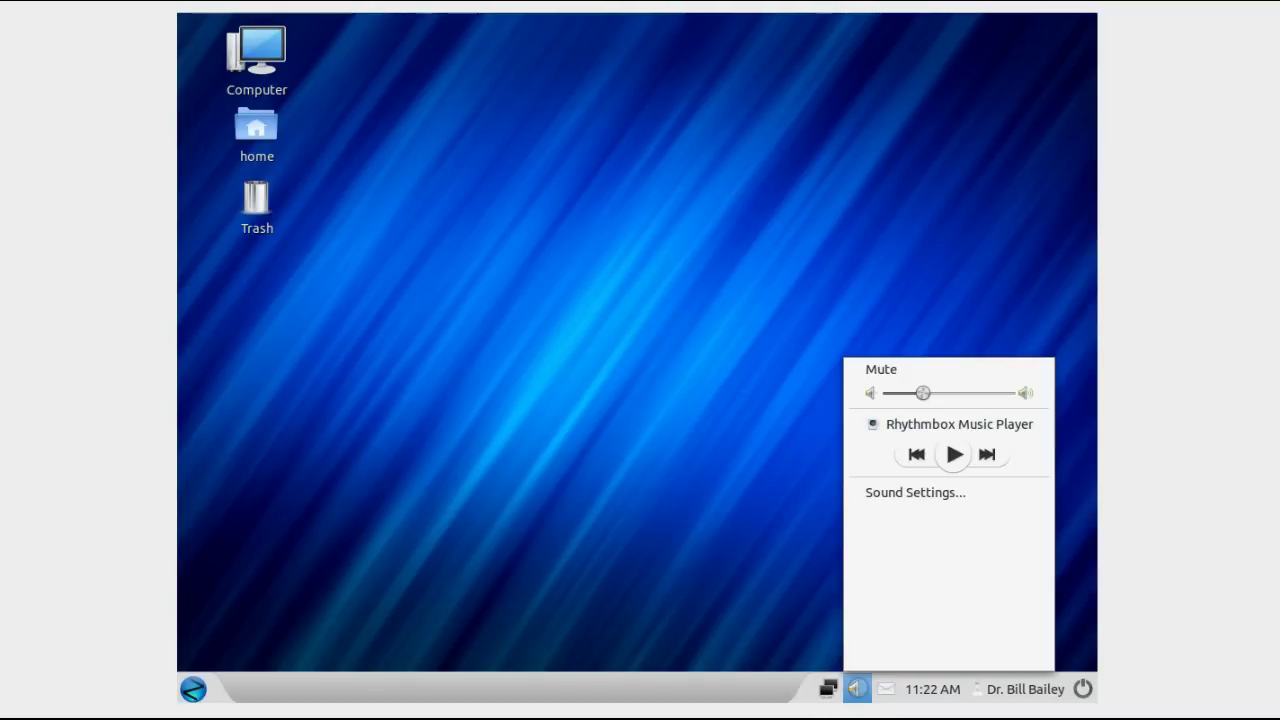
click(745, 522)
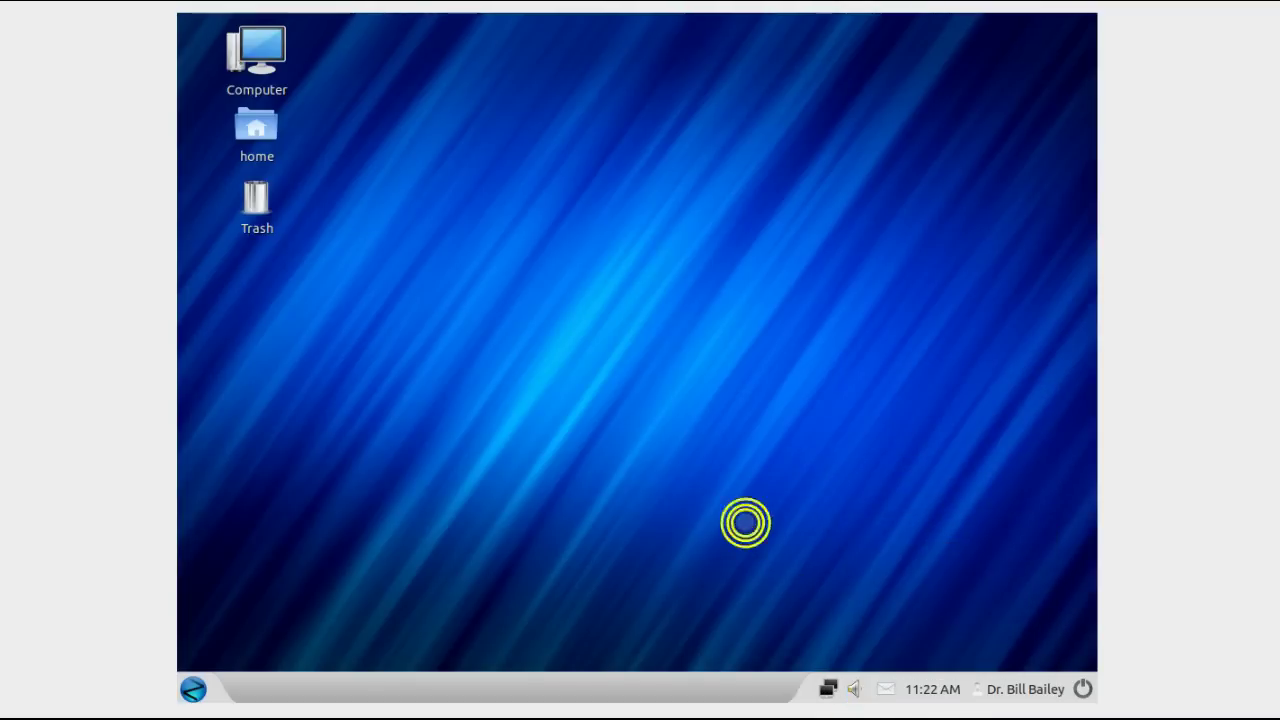
Step: Choose Shut Down from the panel's session menu and confirm powering off the computer
click(1081, 690)
click(983, 683)
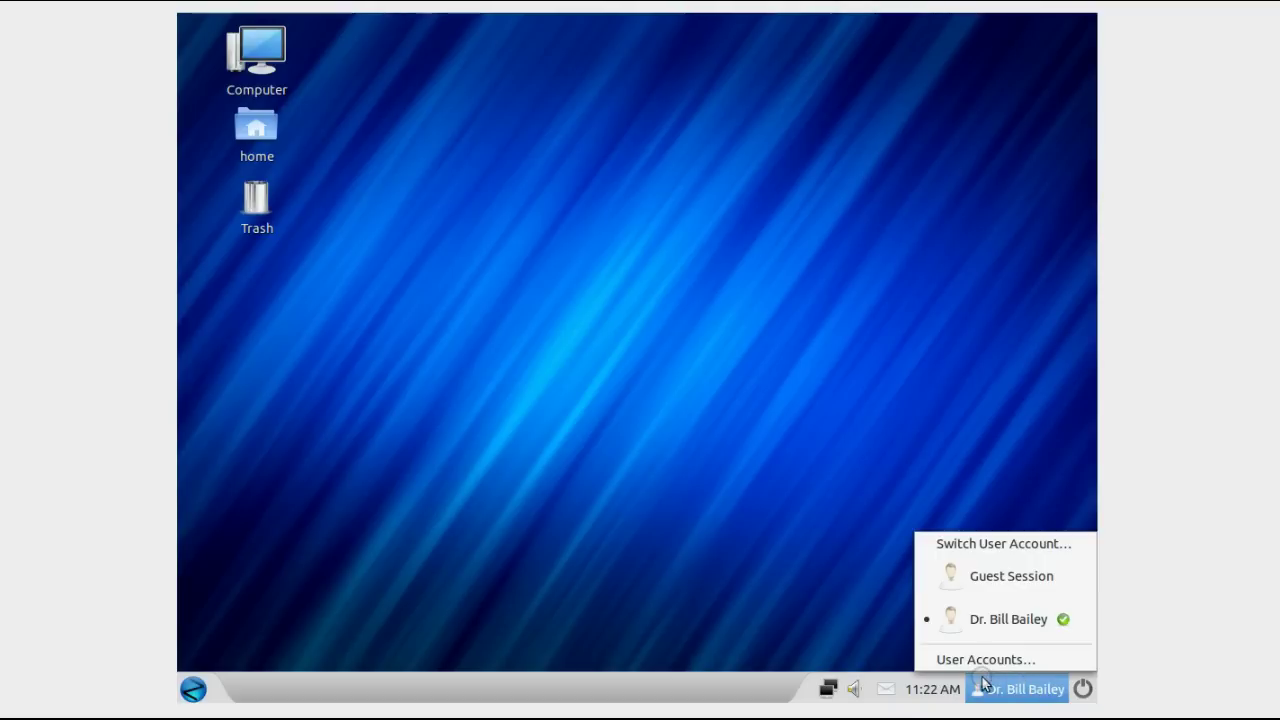
click(1080, 691)
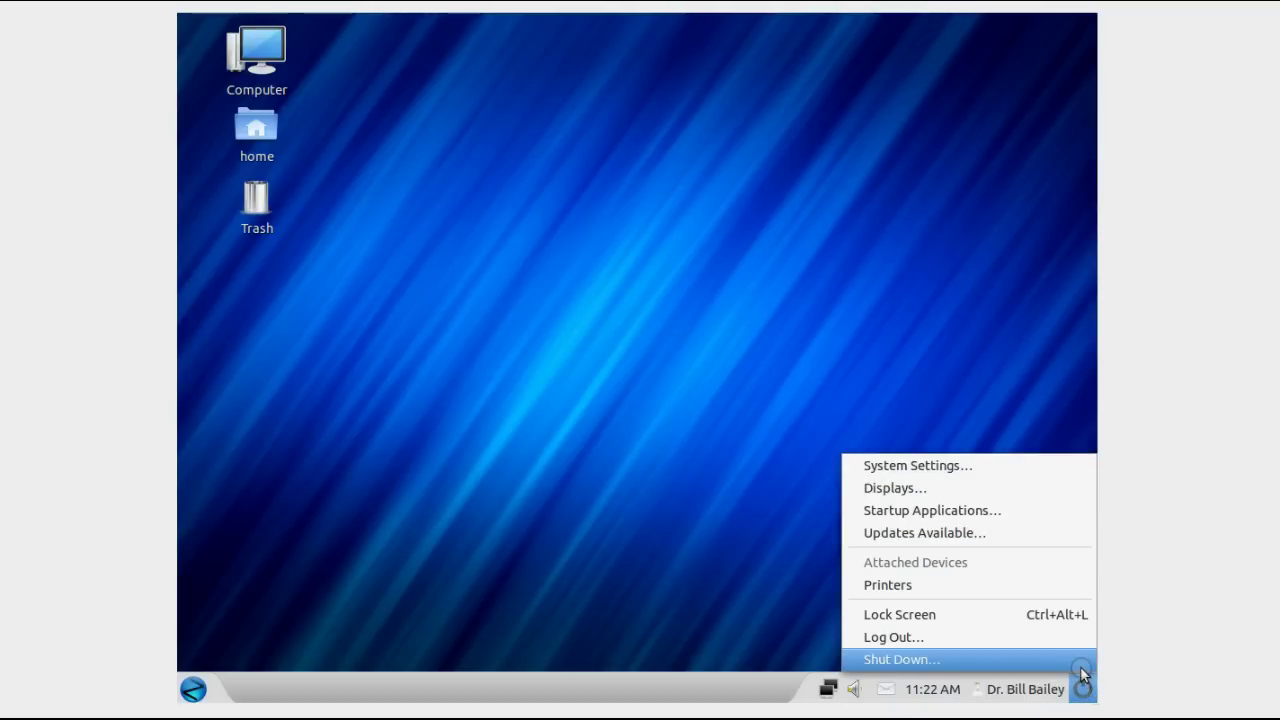
click(1081, 667)
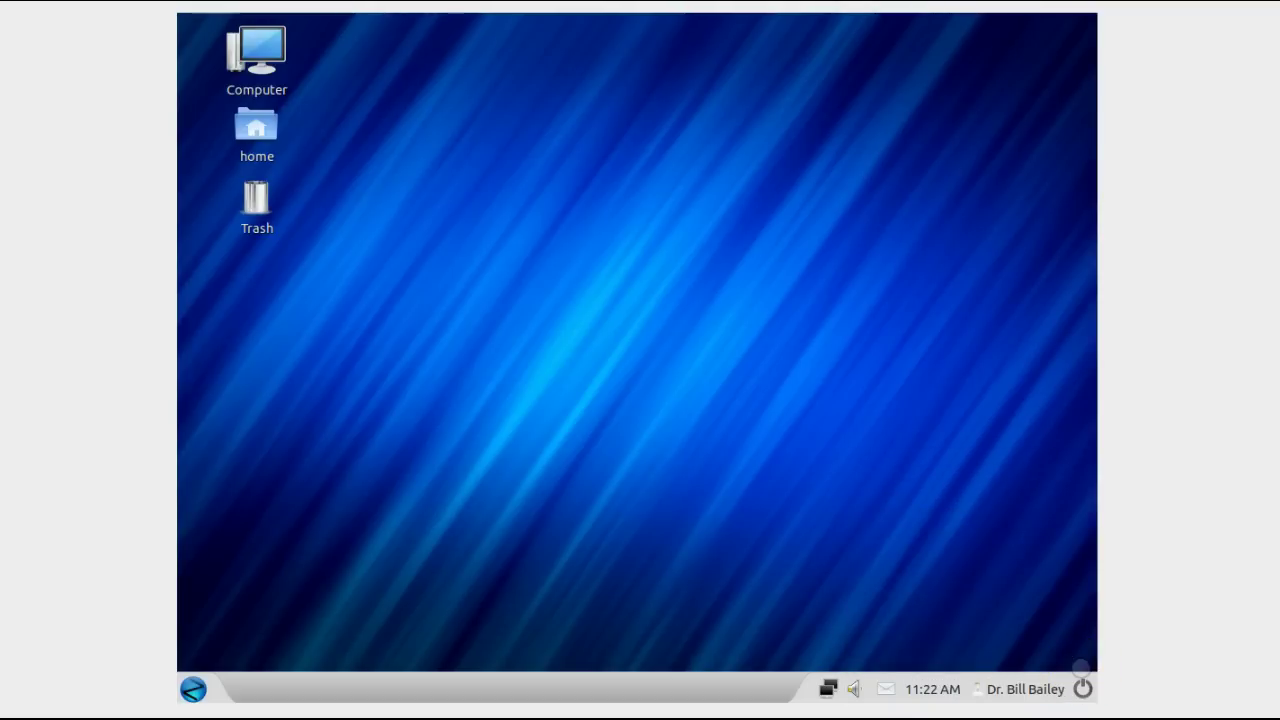
click(851, 399)
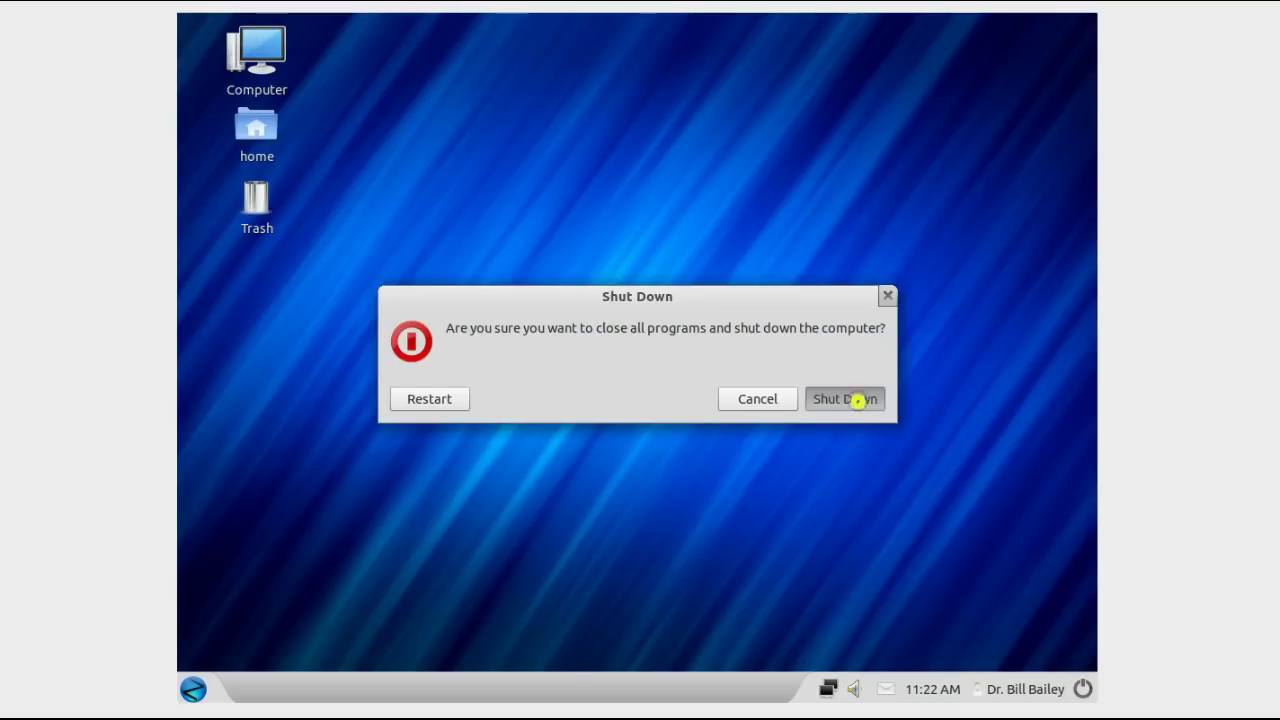